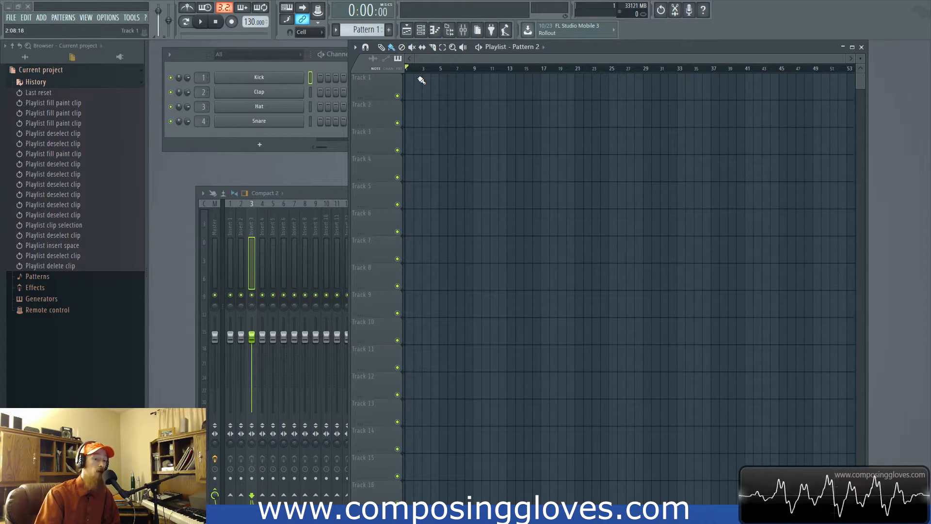
Paint rows of Pattern 2 clips on Track 1 from bar 1, Tracks 2 and 3 from bar 9, and Track 4 from bar 17
mouse_move(412, 95)
left_mouse_down()
mouse_move(409, 87)
mouse_move(701, 89)
left_mouse_up()
left_click_drag(480, 125, 710, 121)
left_click_drag(475, 143, 721, 152)
left_click(548, 177)
left_click_drag(548, 177, 779, 179)
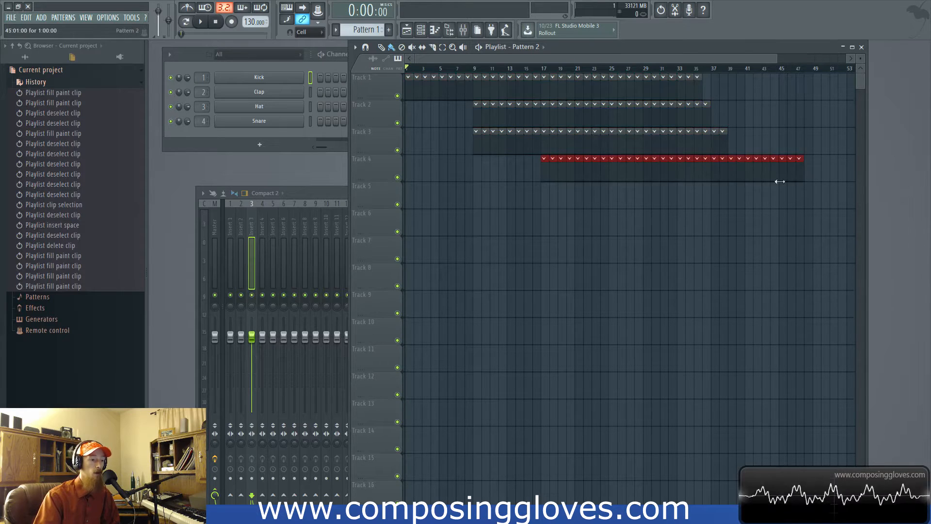
Mark bar 17 as the time selection on the playlist timeline
scroll(554, 231, "up", 5)
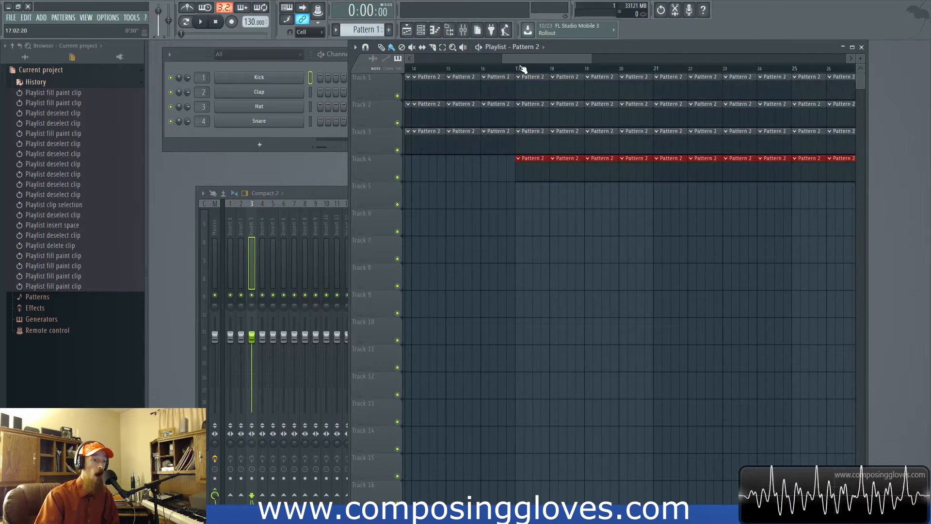
left_click_drag(522, 71, 551, 72)
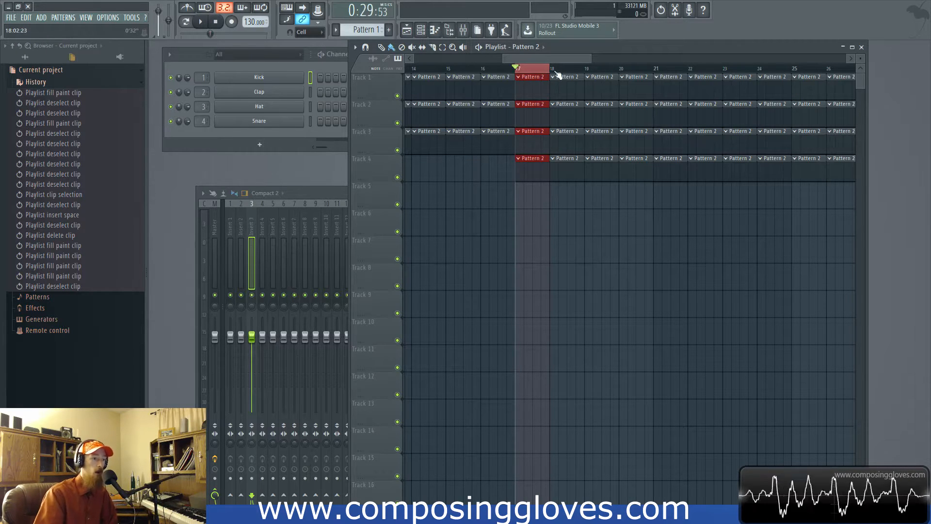
scroll(535, 68, "down", 5)
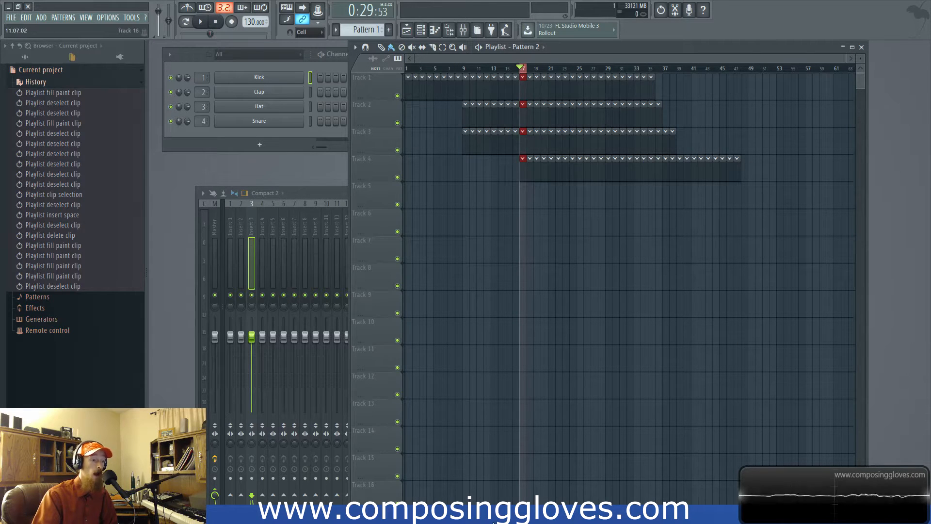
scroll(518, 422, "down", 4)
scroll(579, 428, "up", 4)
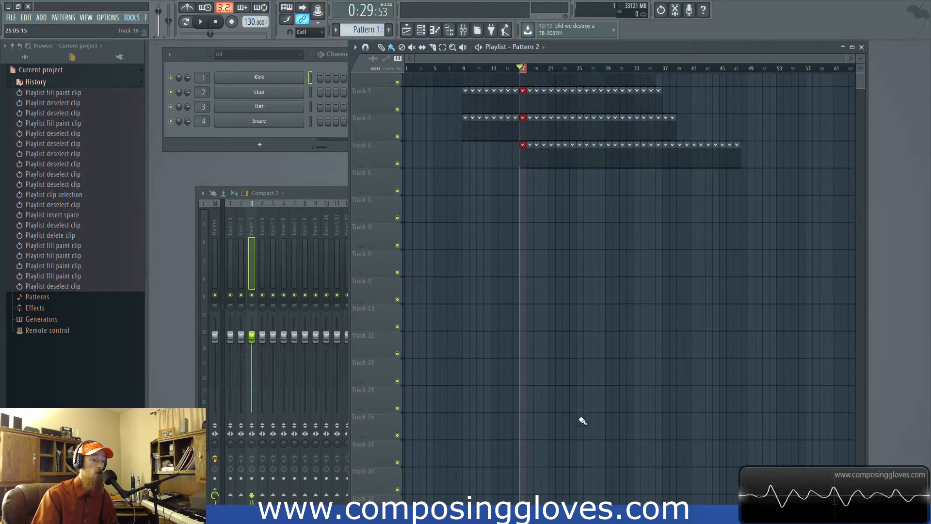
Select the block of clips from bar 17 onward on Tracks 1 to 4, and clear the selection
scroll(516, 105, "up", 5)
left_click_drag(515, 105, 779, 270)
scroll(617, 251, "down", 3)
right_click(612, 166)
left_click(703, 177)
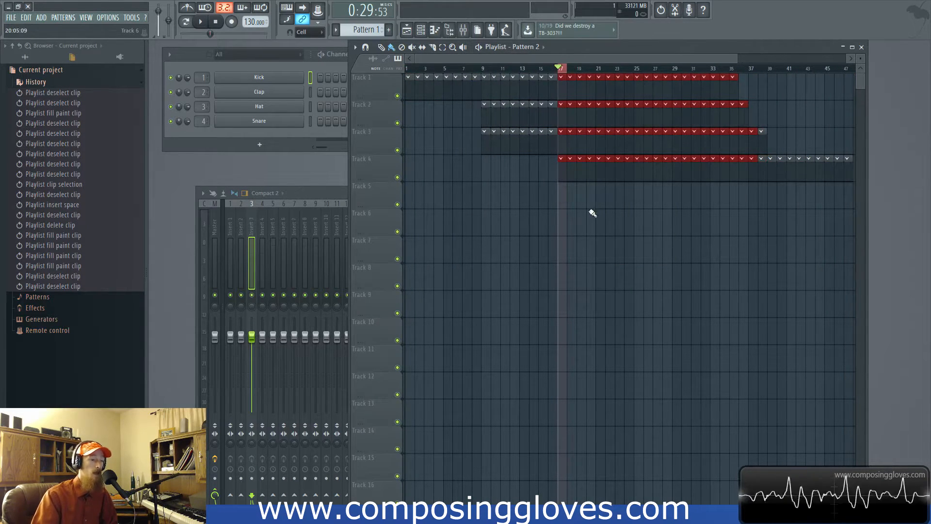
scroll(590, 212, "up", 4)
left_click(531, 201)
left_click_drag(501, 189, 597, 363)
Insert a one-bar space at bar 17 across all tracks, and undo the insertion
left_click_drag(553, 73, 581, 81)
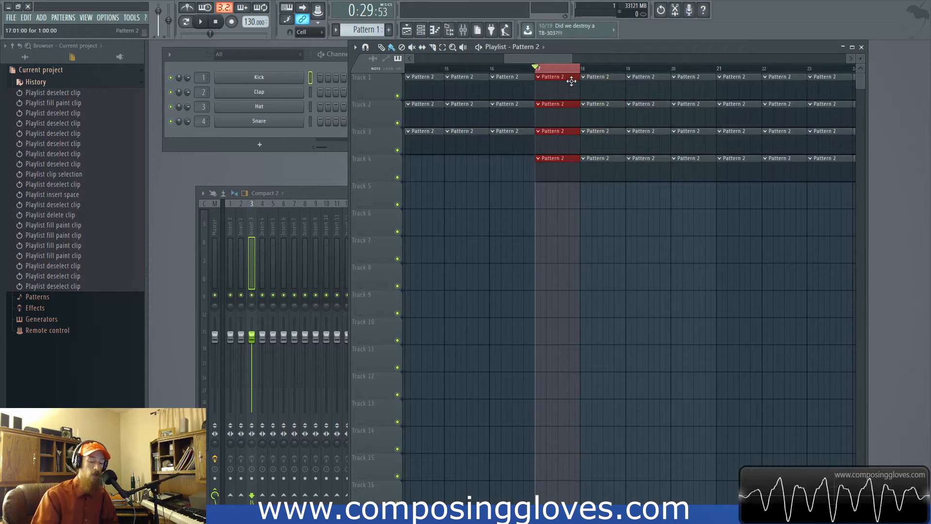
key("ctrl+Insert")
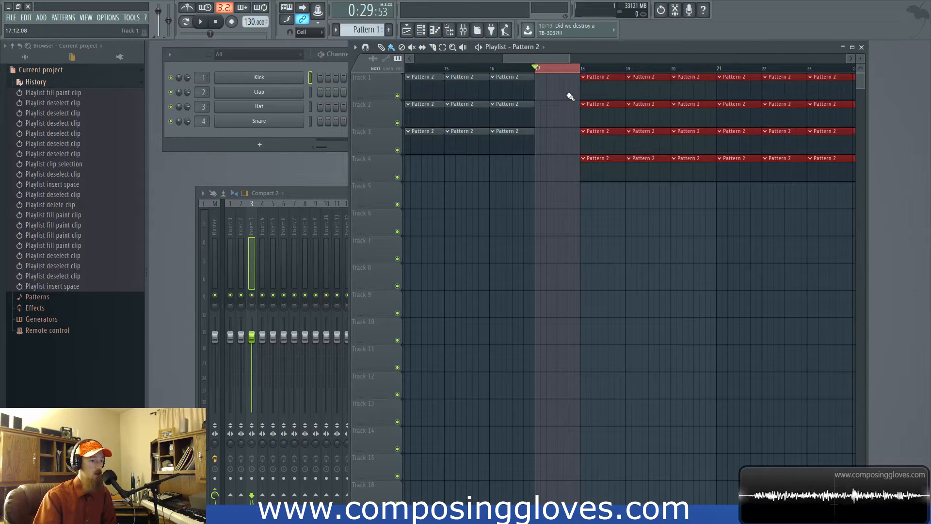
key("ctrl+z")
scroll(557, 111, "down", 1)
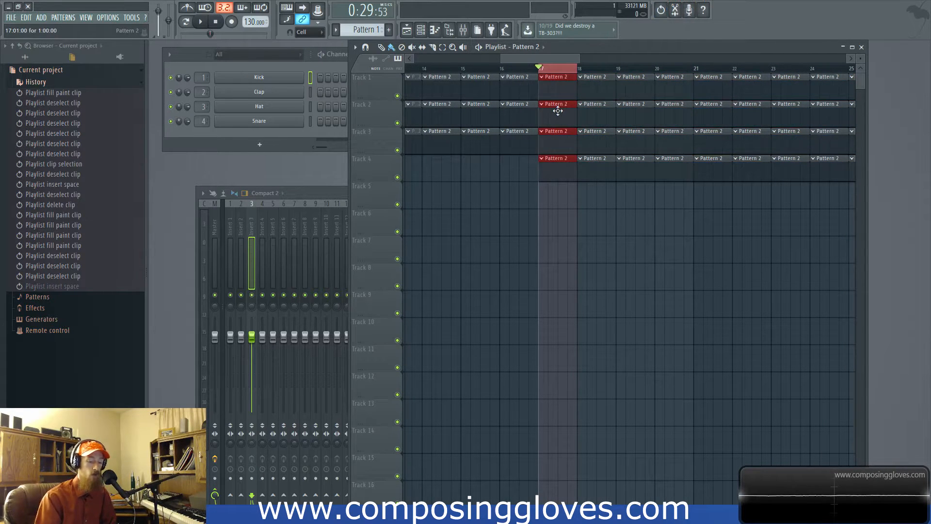
Try slicing the Track 2 clip in bar 17, and undo the slice
key("ctrl+z")
key("ctrl+z")
right_click(558, 110, "shift")
key("ctrl+z")
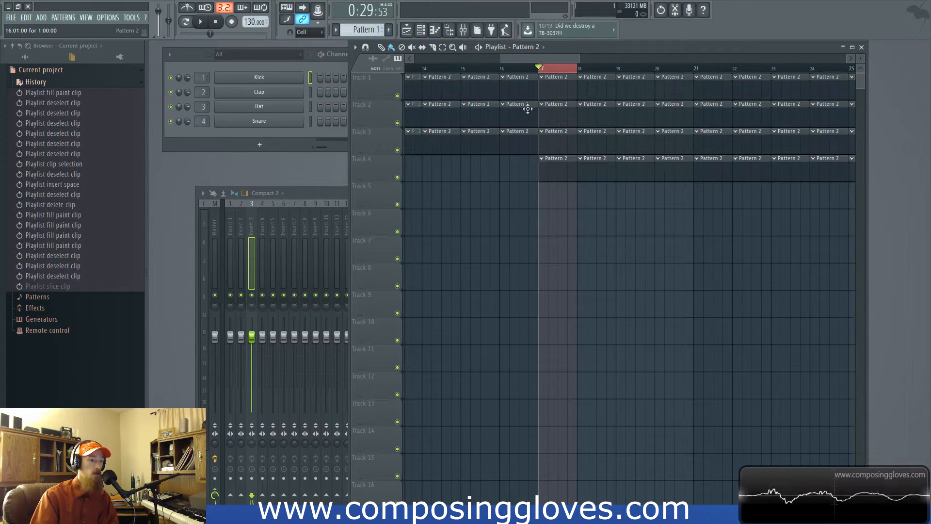
Slice the Pattern 2 clips on Tracks 1, 2 and 3 at many points between bars 15 and 20
right_click(599, 144, "shift")
right_click(638, 141, "shift")
right_click(627, 116, "shift")
right_click(665, 115, "shift")
right_click(636, 85, "shift")
right_click(629, 86, "shift")
right_click(683, 85, "shift")
right_click(729, 85, "shift")
right_click(613, 85, "shift")
right_click(584, 85, "shift")
right_click(570, 85, "shift")
right_click(525, 85, "shift")
right_click(551, 86, "shift")
right_click(510, 87, "shift")
right_click(472, 89, "shift")
right_click(467, 89, "shift")
right_click(515, 95, "shift")
right_click(506, 112, "shift")
right_click(482, 110, "shift")
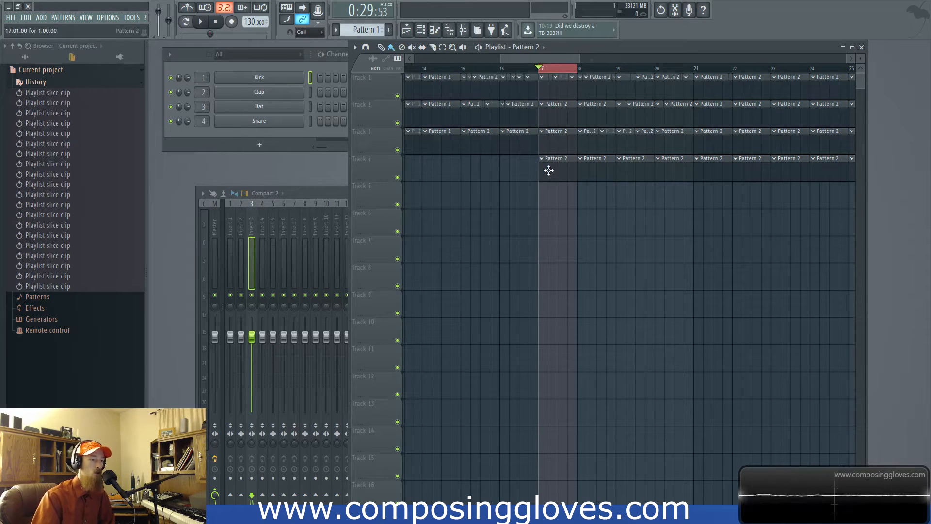
Slice the bar 17 clip on Track 3 about a third of the way through
mouse_move(552, 224)
left_mouse_down()
mouse_move(566, 181)
mouse_move(564, 228)
left_mouse_up()
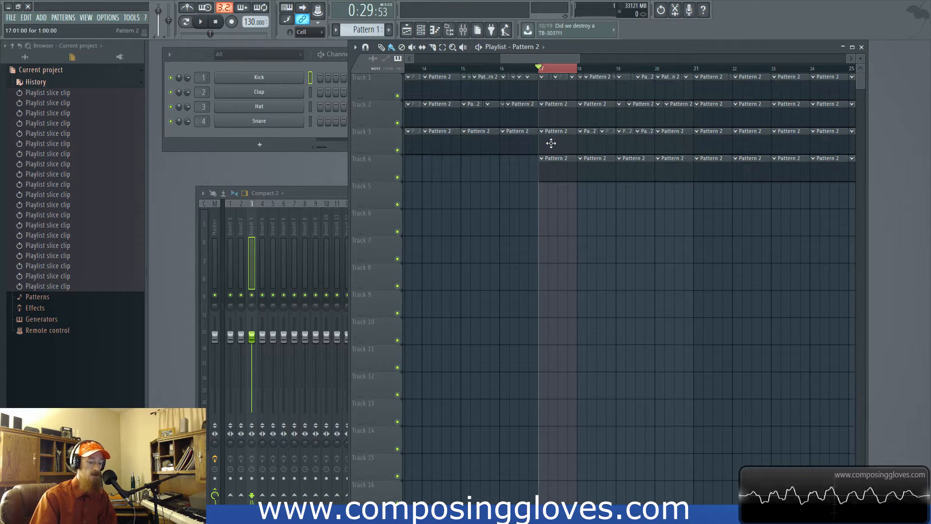
left_click_drag(551, 142, 553, 148)
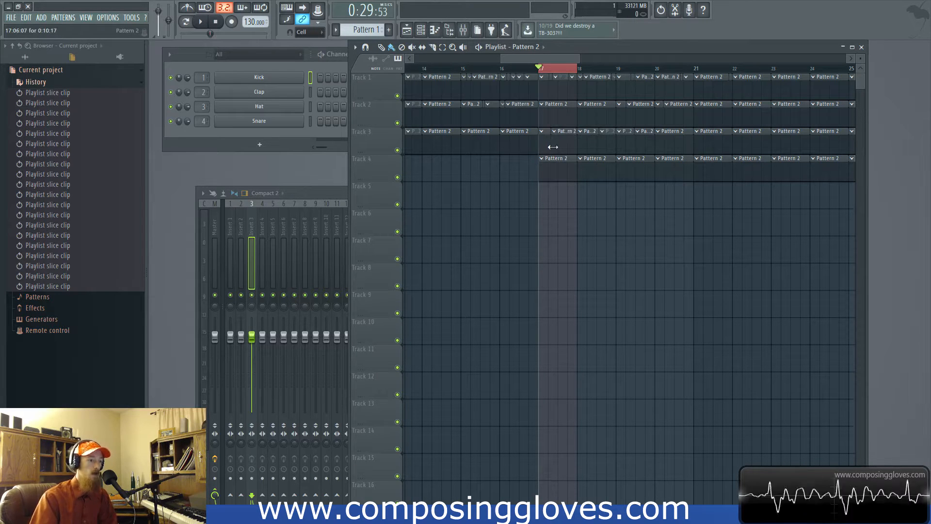
scroll(553, 148, "up", 5)
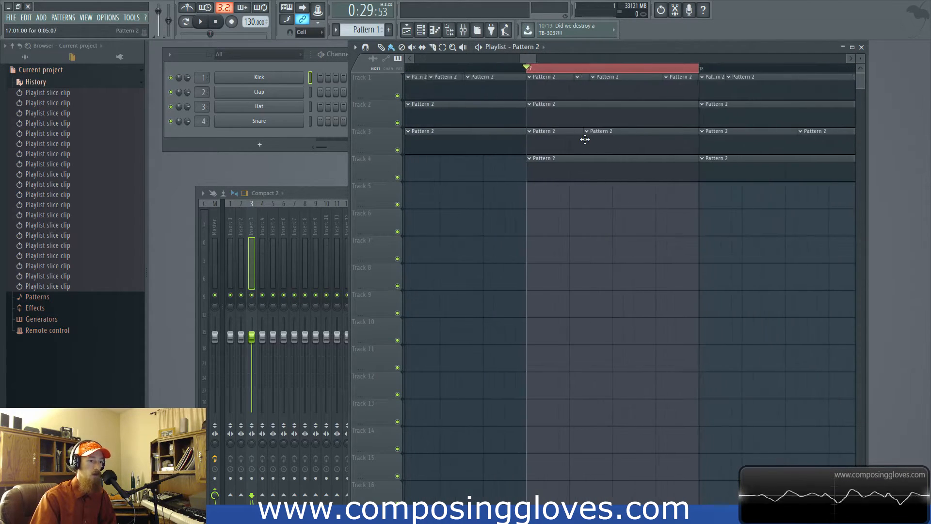
scroll(585, 139, "down", 8)
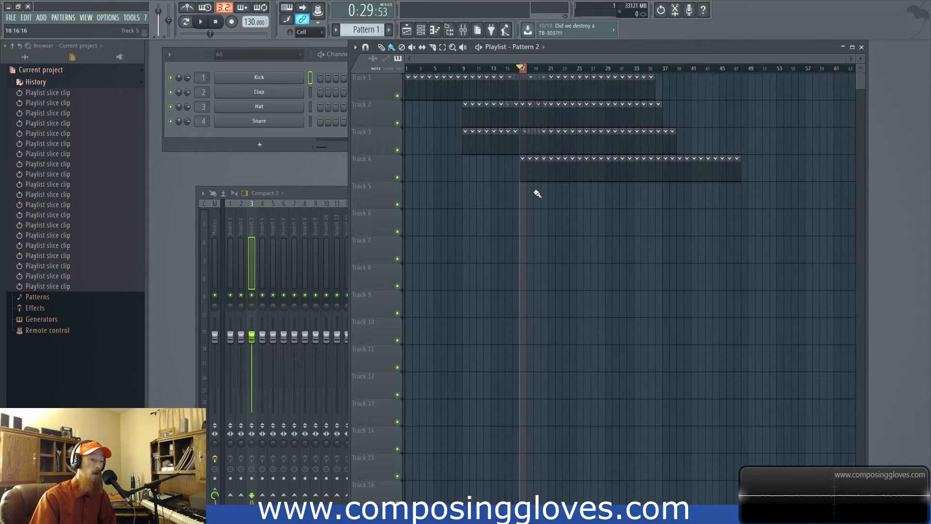
scroll(537, 193, "up", 2)
scroll(536, 194, "down", 2)
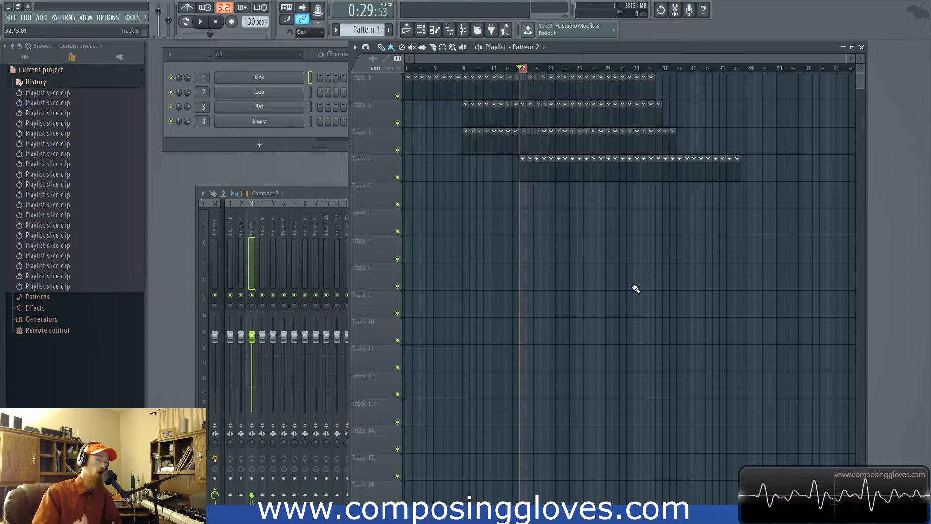
left_click(305, 194)
left_click(309, 251)
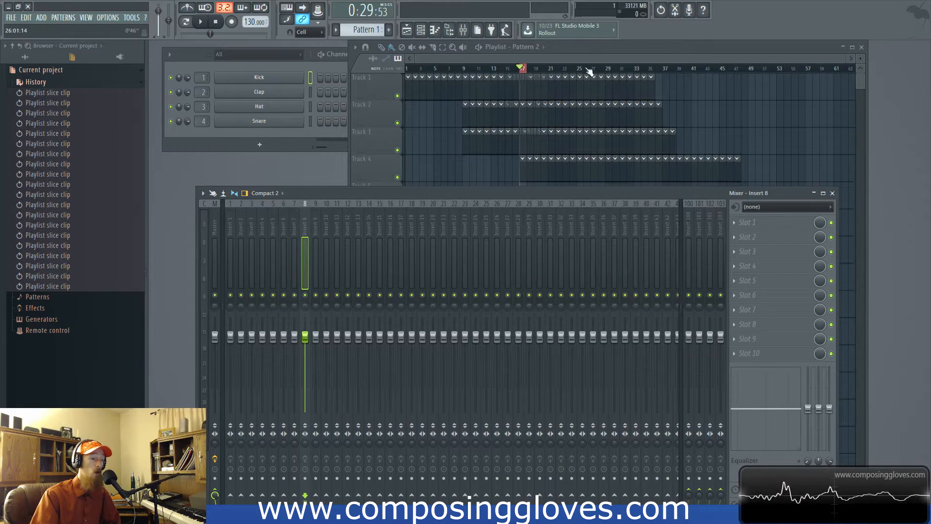
left_click(586, 50)
Select a block of clips in the playlist and clear the selection
scroll(617, 184, "up", 6)
left_click_drag(479, 94, 713, 229)
scroll(668, 208, "down", 4)
left_click(648, 195)
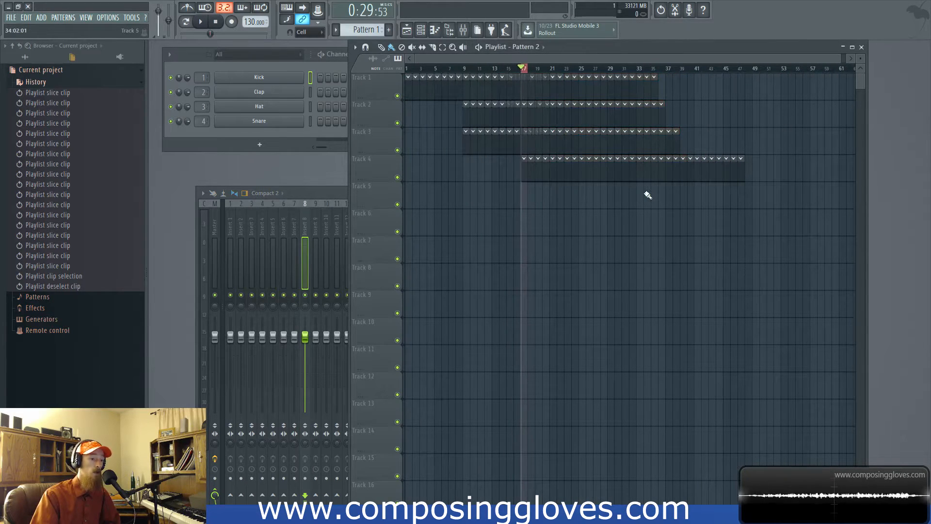
Group the six Track 4 clips in bars 29 to 34, and mute and unmute the group
scroll(647, 194, "up", 5)
left_click_drag(577, 191, 677, 177)
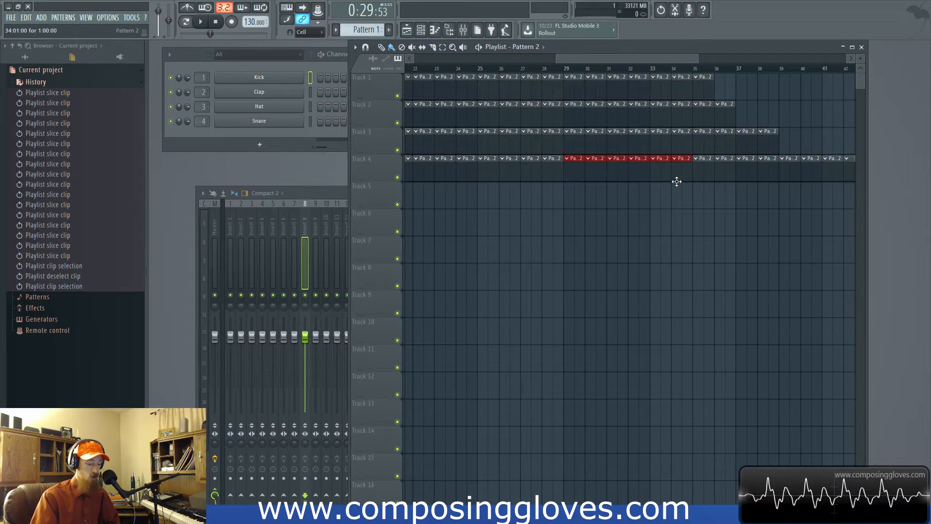
key("ctrl+g")
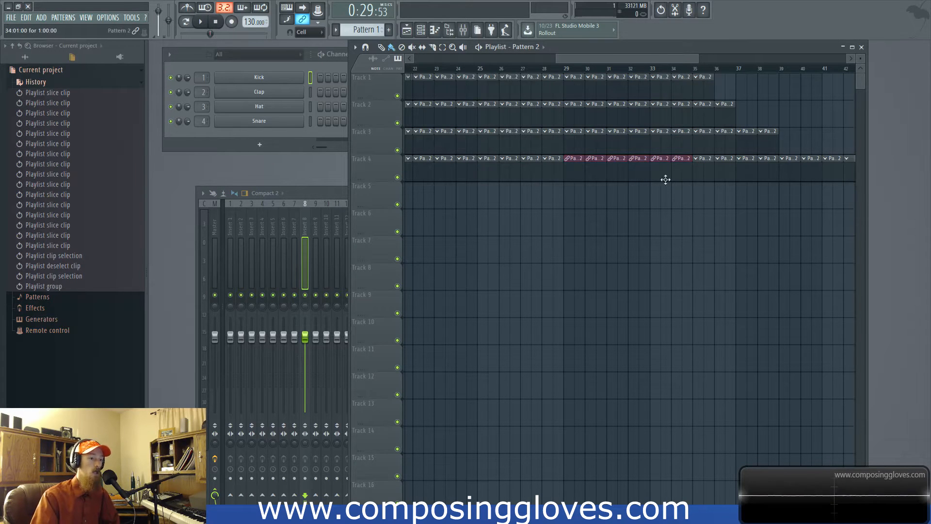
right_click(611, 163, "alt")
right_click(626, 172, "alt")
Move the clip group down to Track 7, lengthen its last clip, and shorten it back to one bar
left_click(614, 170)
left_click_drag(614, 171, 602, 236)
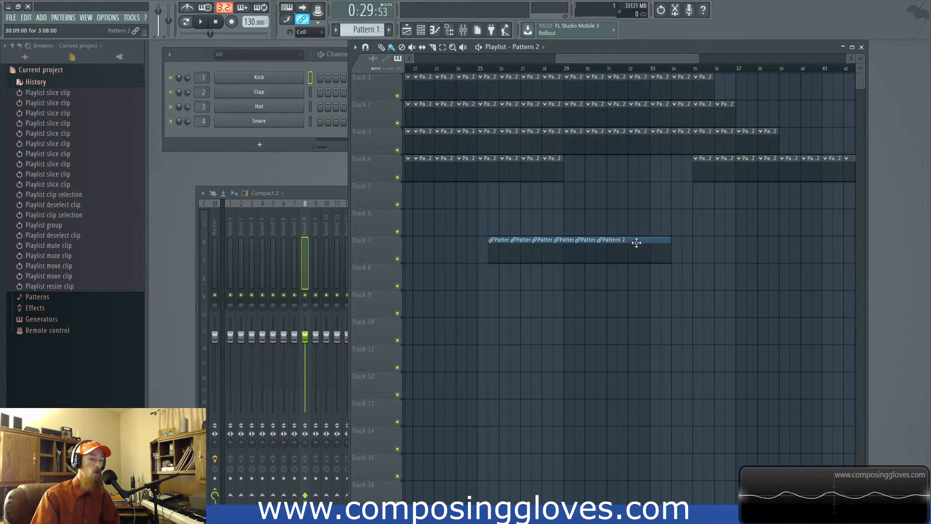
left_click_drag(671, 254, 619, 254)
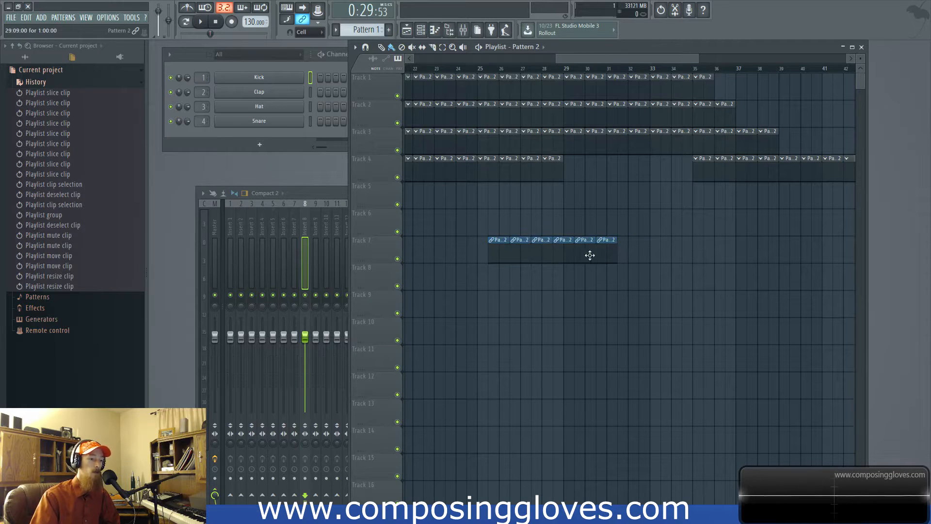
Move the clip group back to bars 29 to 34 on Track 4 and delete it
left_click_drag(513, 251, 592, 169)
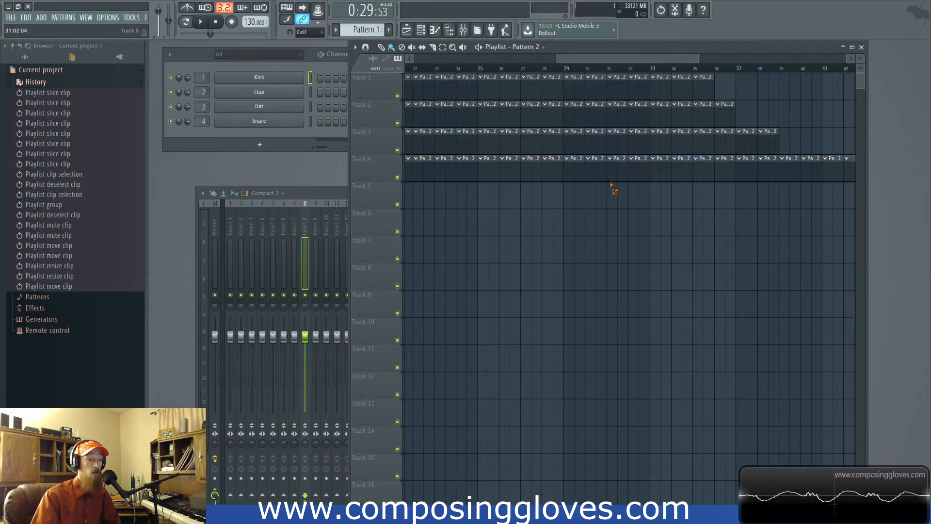
key("Delete")
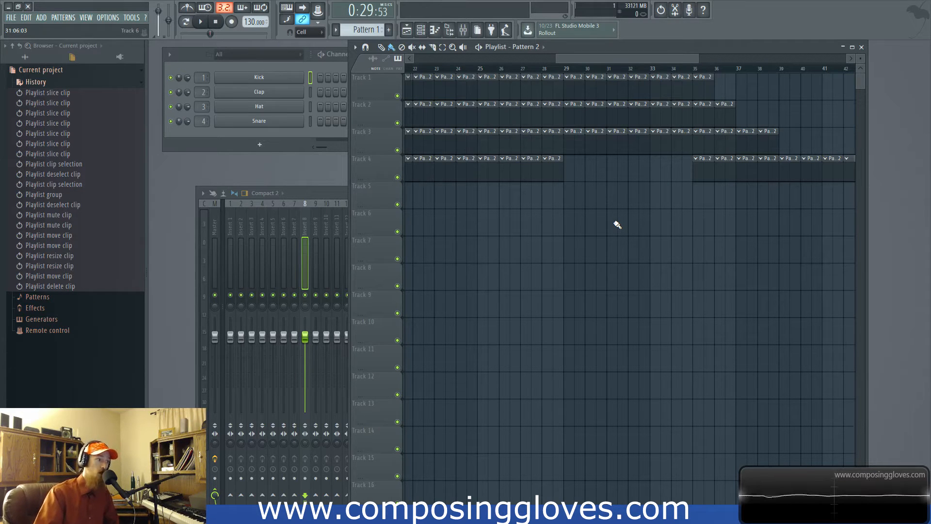
Group the five Track 4 clips in bars 23 to 27 and clear the selection
scroll(572, 208, "down", 3)
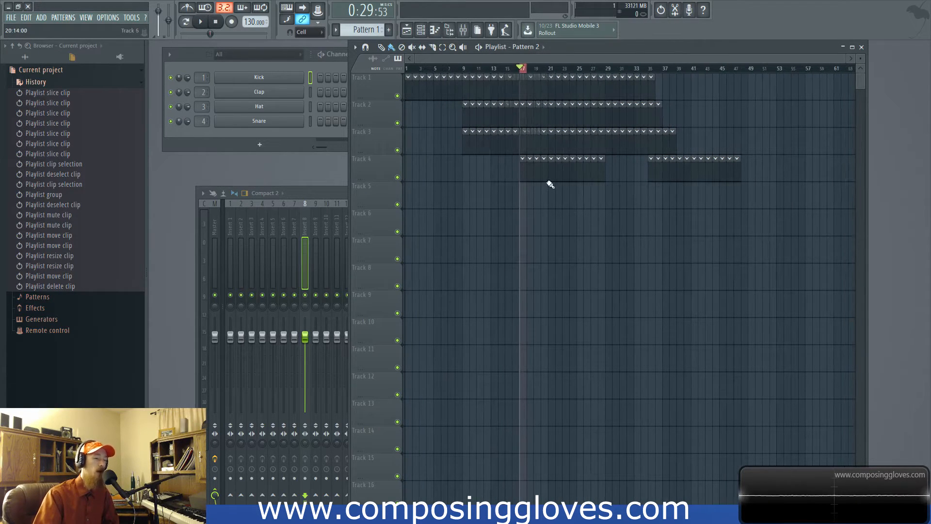
scroll(573, 174, "up", 3)
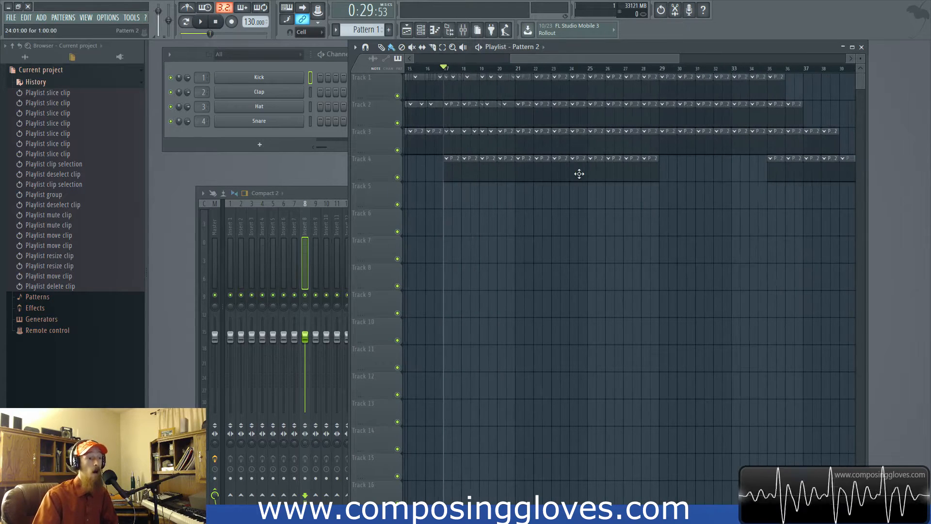
left_click_drag(570, 193, 630, 170)
key("ctrl+g")
scroll(607, 189, "up", 4)
left_click(606, 188, "ctrl")
scroll(534, 189, "down", 3)
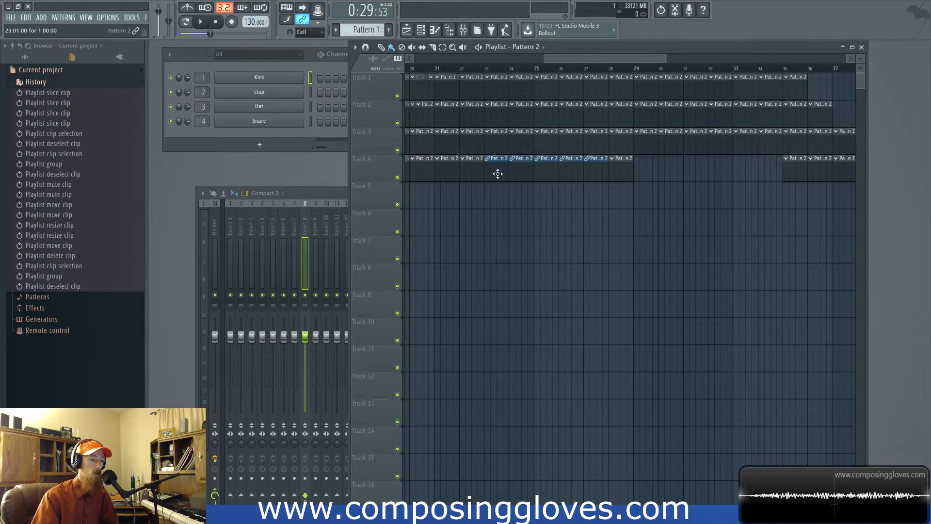
Ungroup the Track 4 clips in bars 23 to 27 and clear the selection
left_click_drag(494, 188, 588, 180)
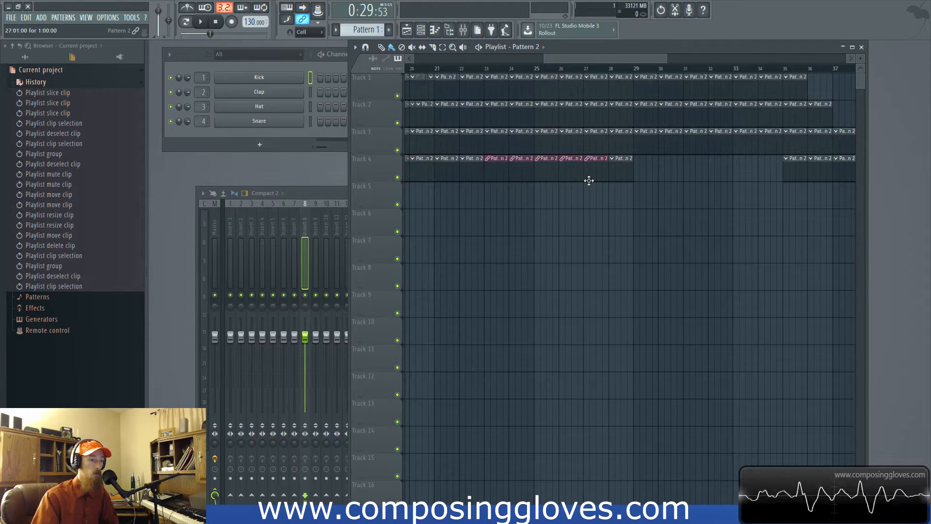
key("ctrl+shift+g")
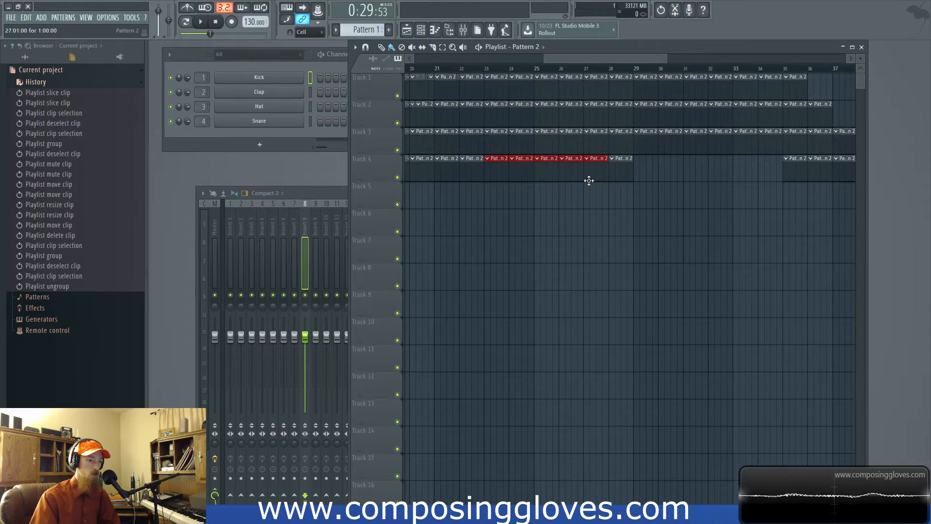
scroll(579, 181, "up", 4)
left_click(576, 198, "ctrl")
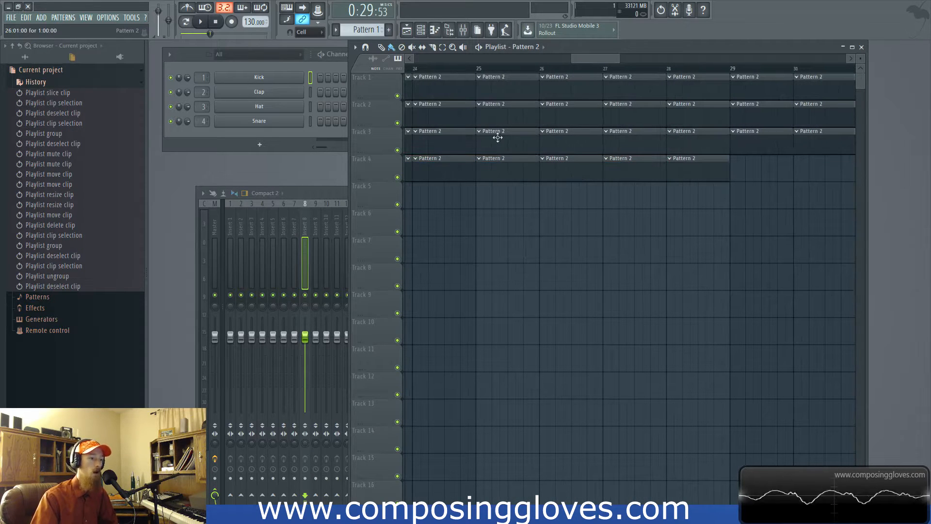
Look up the playlist's Group and Ungroup commands and their shortcuts
left_click(355, 48)
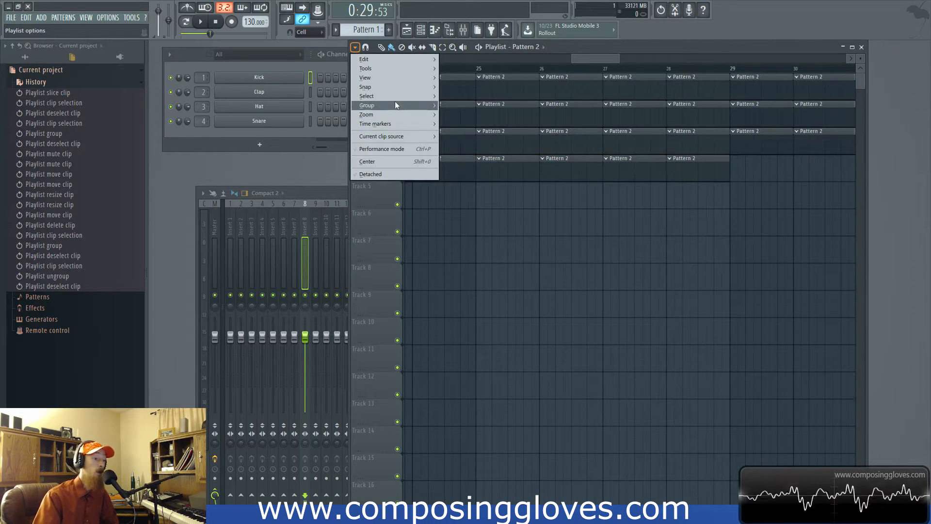
mouse_move(410, 103)
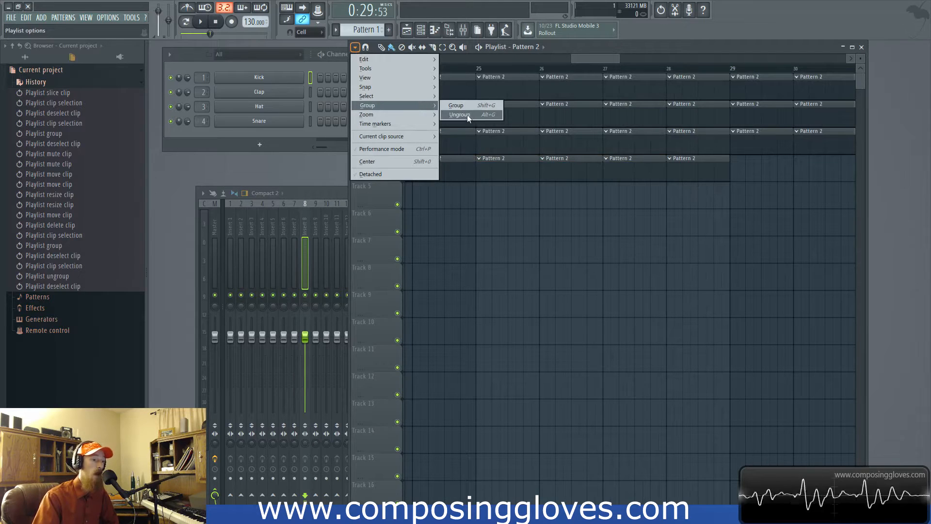
left_click(550, 190)
left_click_drag(454, 107, 904, 241)
scroll(497, 164, "down", 4)
left_click_drag(451, 86, 674, 146)
mouse_move(509, 107)
left_mouse_down()
mouse_move(698, 278)
mouse_move(717, 280)
left_mouse_up()
key("space")
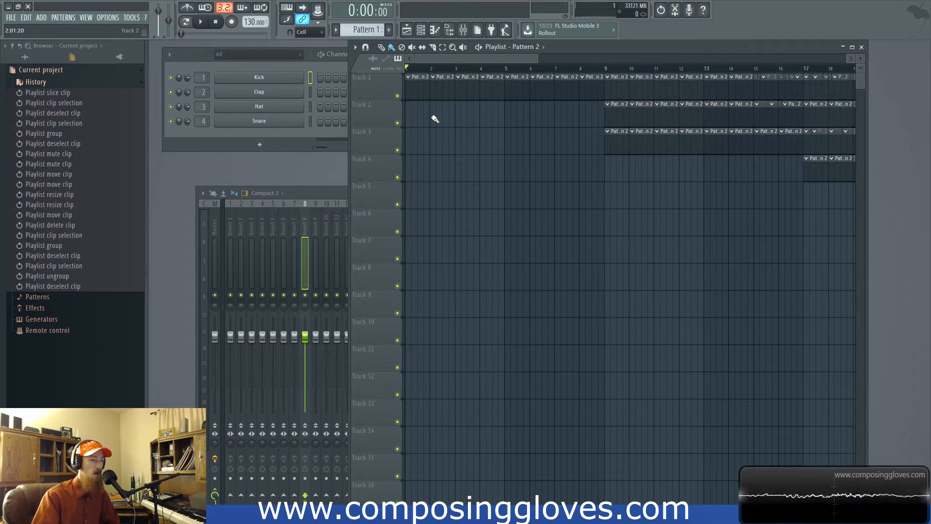
Select time ranges over bars 4 to 9 and bars 6 to 9 on the timeline, and clear the time range
left_click_drag(487, 71, 628, 78)
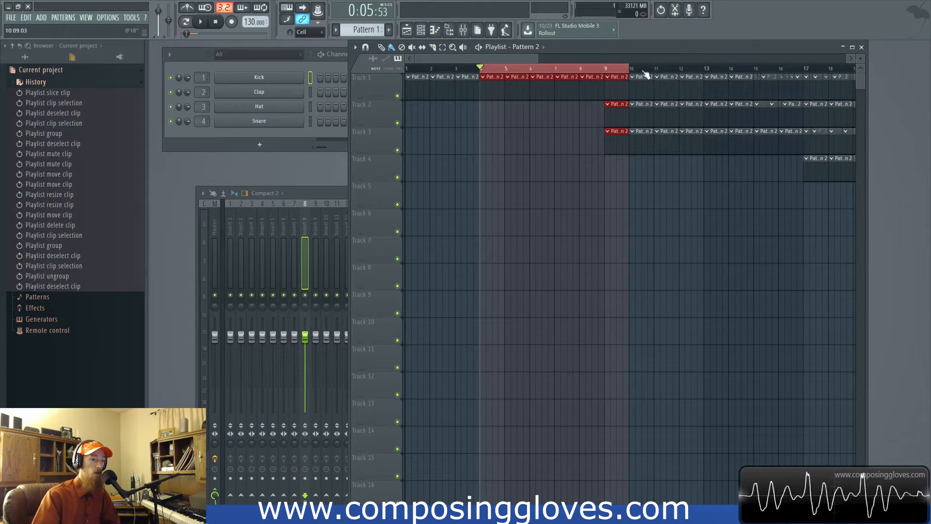
left_click_drag(642, 71, 772, 72)
left_click_drag(538, 72, 612, 81)
key("ctrl+d")
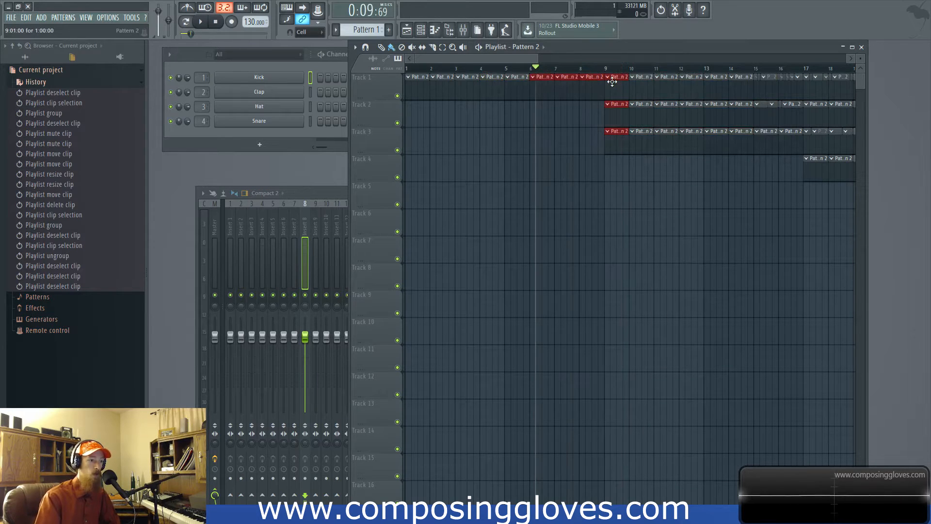
Select the time range over bars 10 to 13, play it, and clear the clip selection and the time range
left_click_drag(637, 71, 705, 70)
left_click(683, 71)
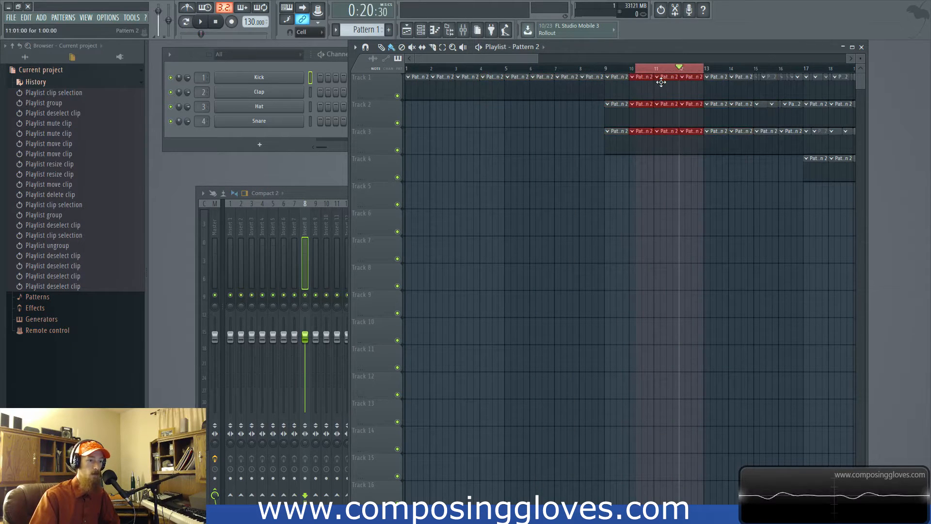
key("space")
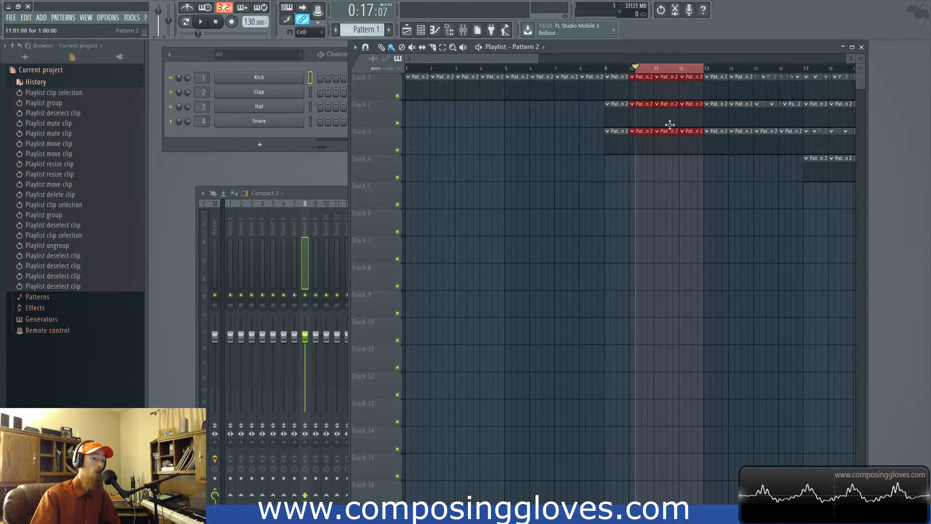
left_click(529, 134, "ctrl")
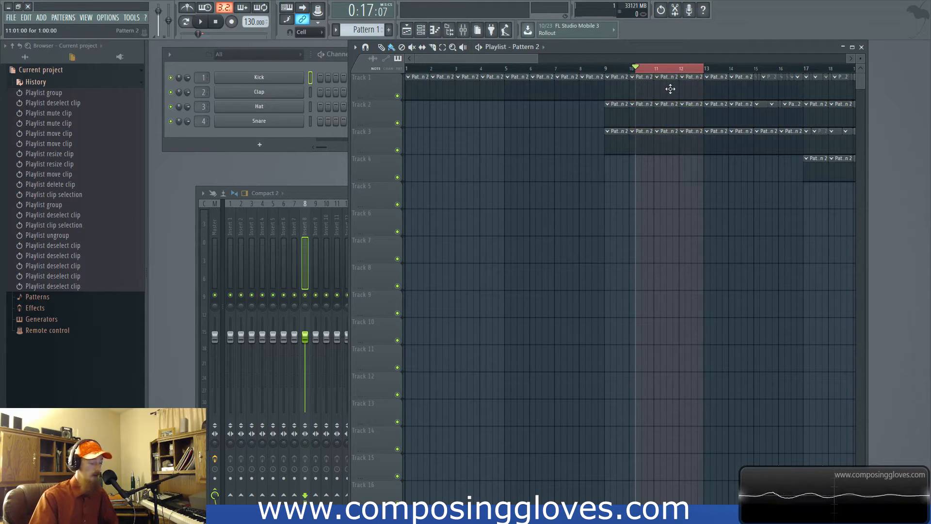
key("ctrl+d")
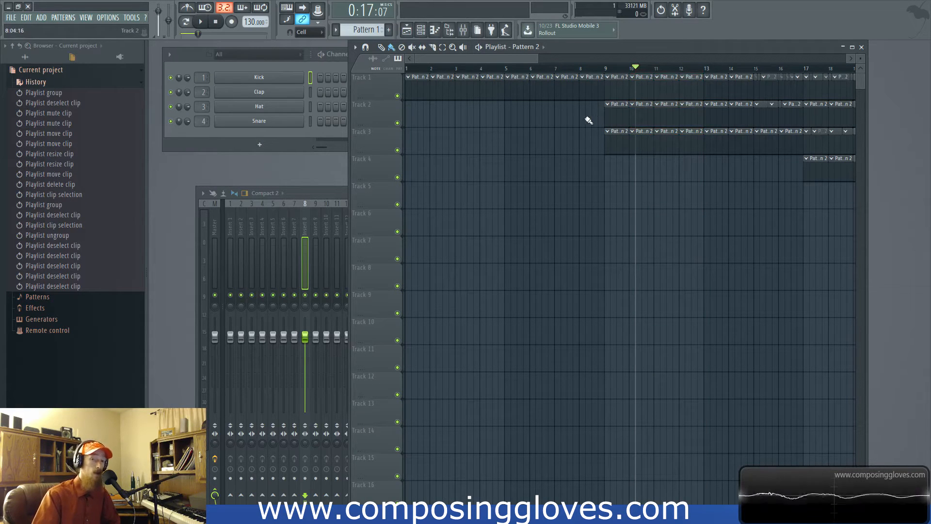
Select short time ranges around bars 7 and 8, extend a range over bars 6 to 21, and clear the selection
left_click_drag(535, 69, 579, 69)
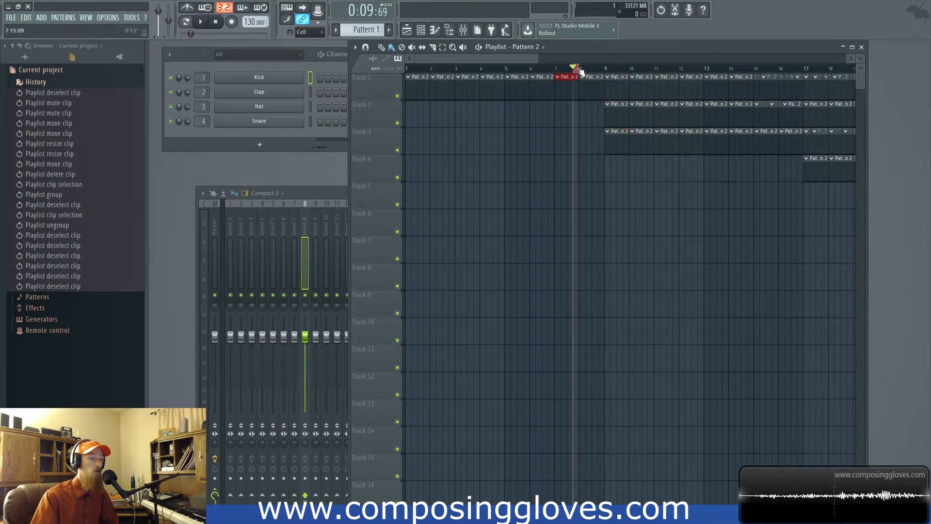
left_click(592, 69)
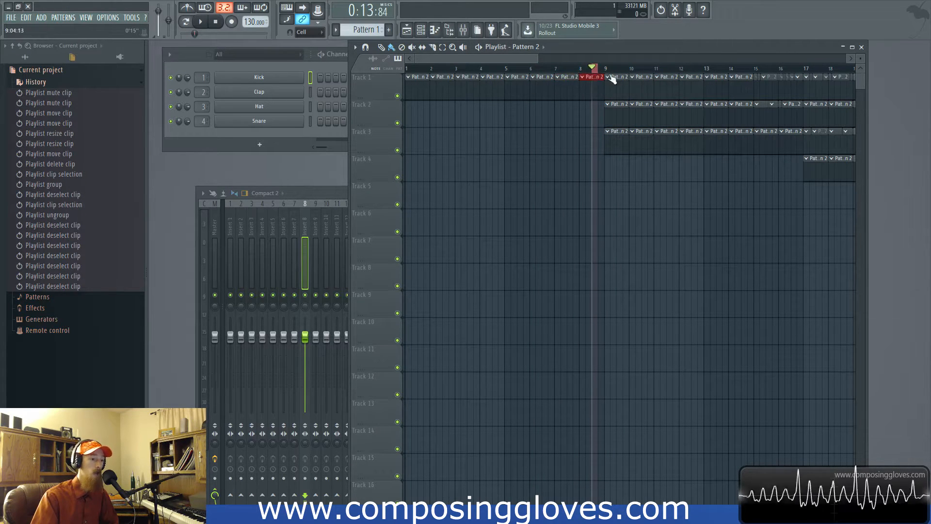
left_click_drag(541, 69, 875, 107)
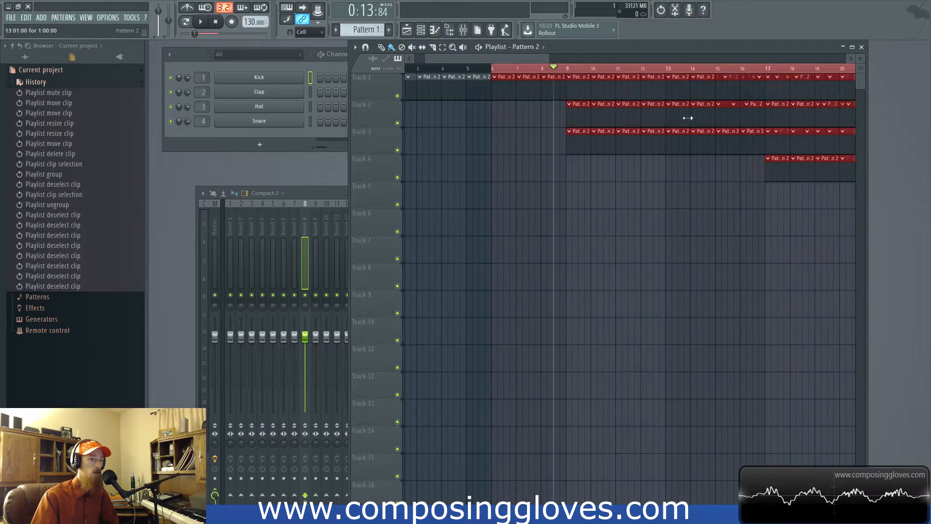
scroll(626, 119, "down", 3)
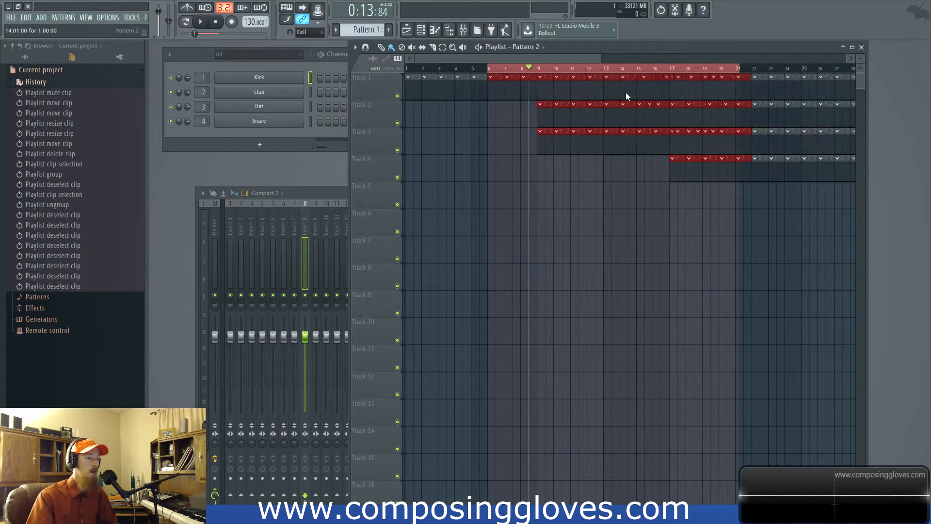
key("ctrl+s")
key("Escape")
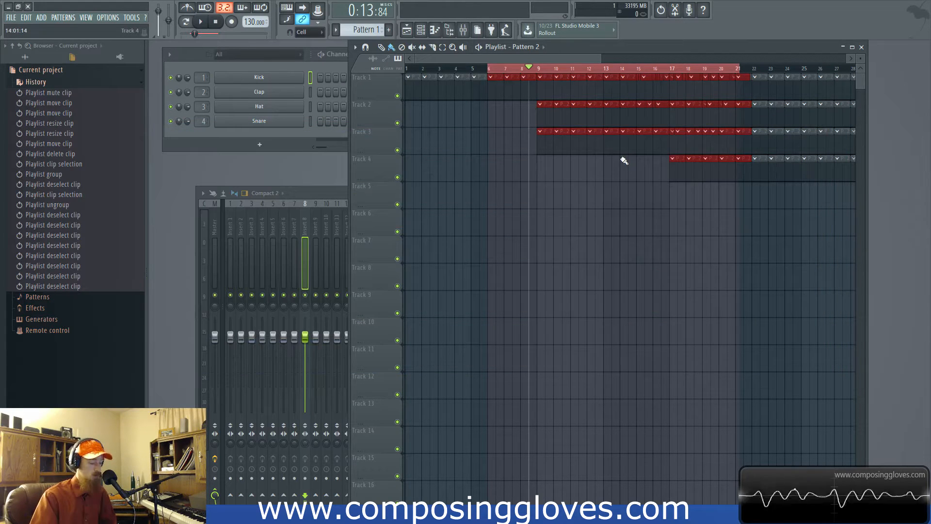
left_click(624, 160)
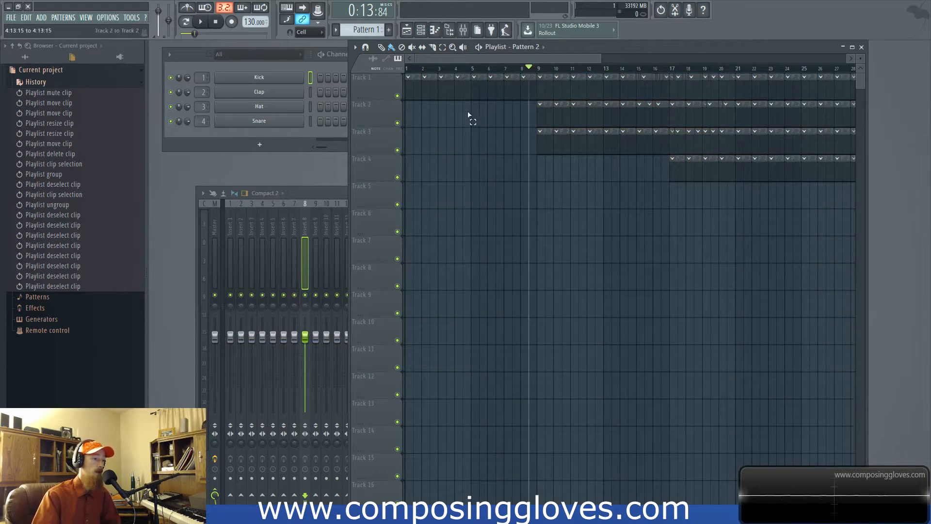
Focus the playlist on audio clips and place the Lev_Kick_E_016 sample from the browser on Track 5 in bar 6
scroll(417, 104, "up", 3)
scroll(478, 114, "down", 4)
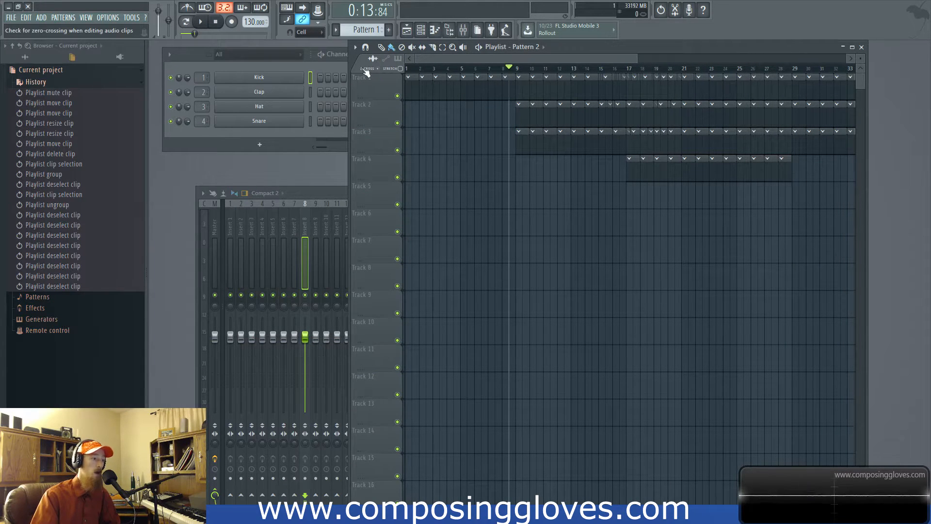
scroll(496, 197, "up", 3)
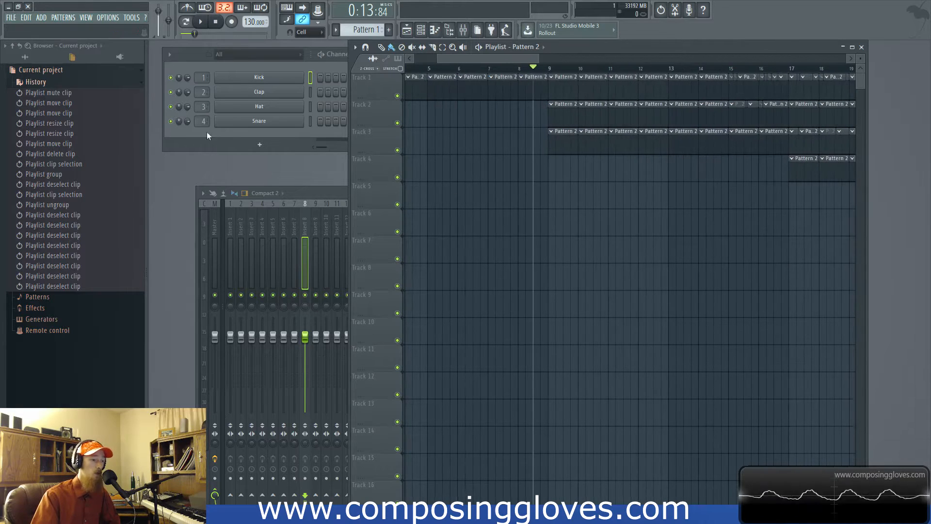
left_click(35, 82)
left_click(29, 69)
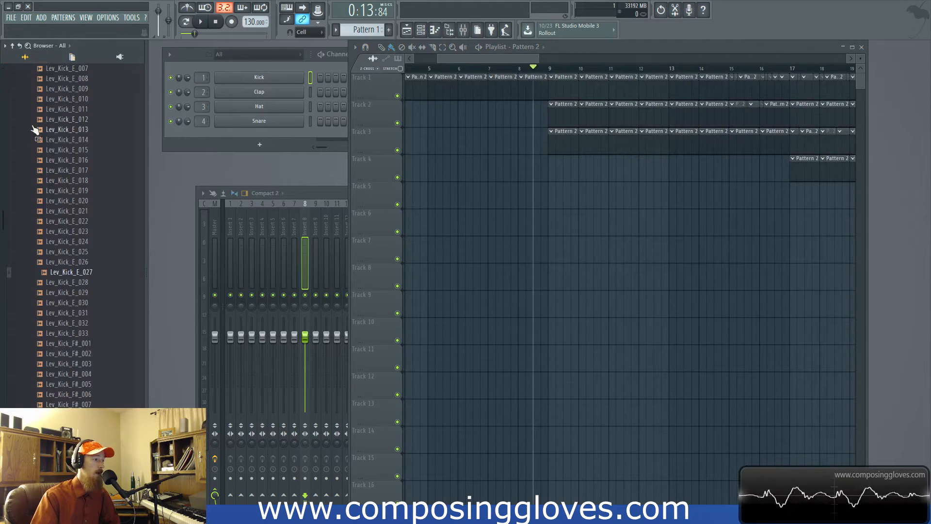
left_click_drag(68, 159, 478, 195)
scroll(447, 204, "up", 5)
scroll(624, 224, "up", 5)
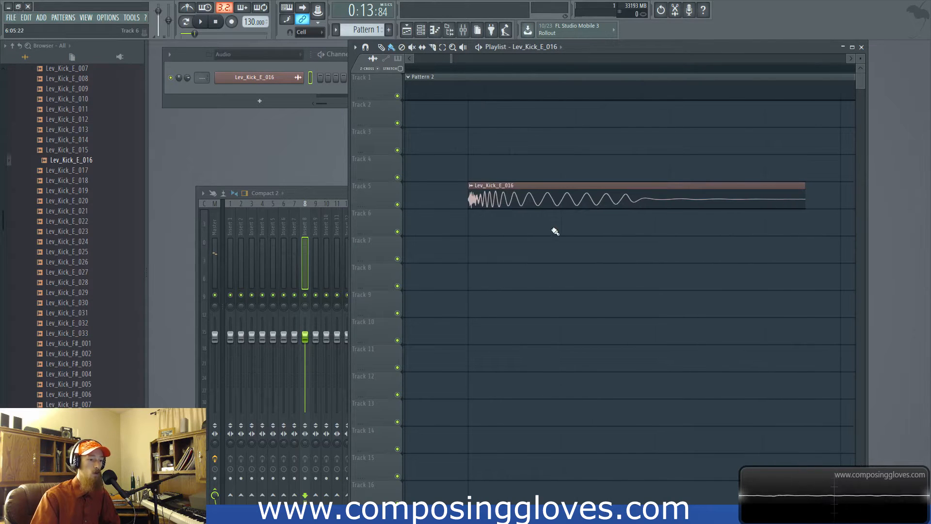
Open the Lev_Kick_E_016 sample in Edison, examine where its waveform crosses zero, and return to the playlist clip
double_click(537, 199)
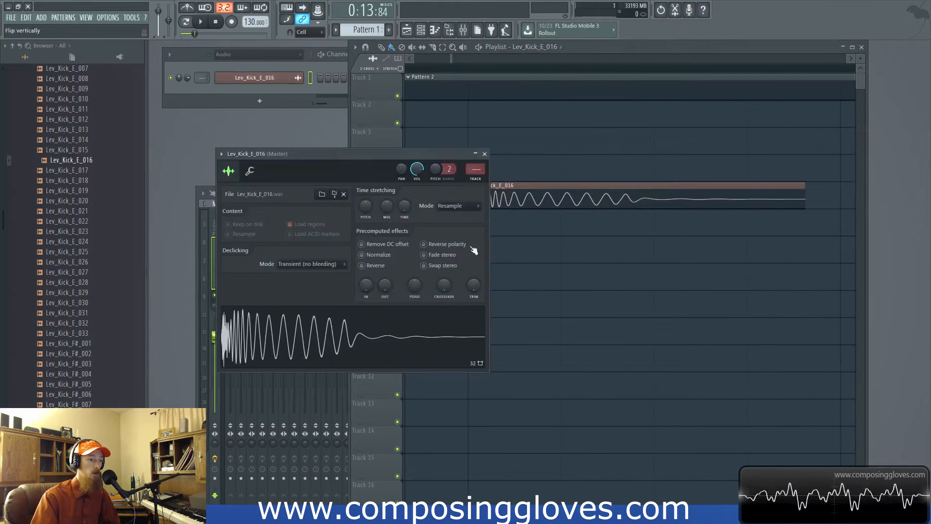
left_click(403, 328)
scroll(291, 265, "up", 3)
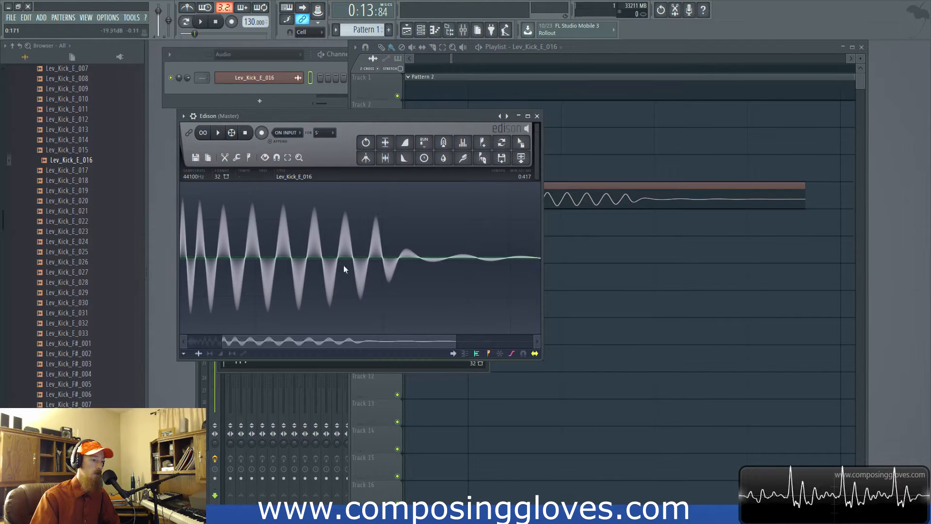
left_click(365, 69)
mouse_move(470, 203)
left_mouse_down()
mouse_move(508, 206)
mouse_move(463, 203)
left_mouse_up()
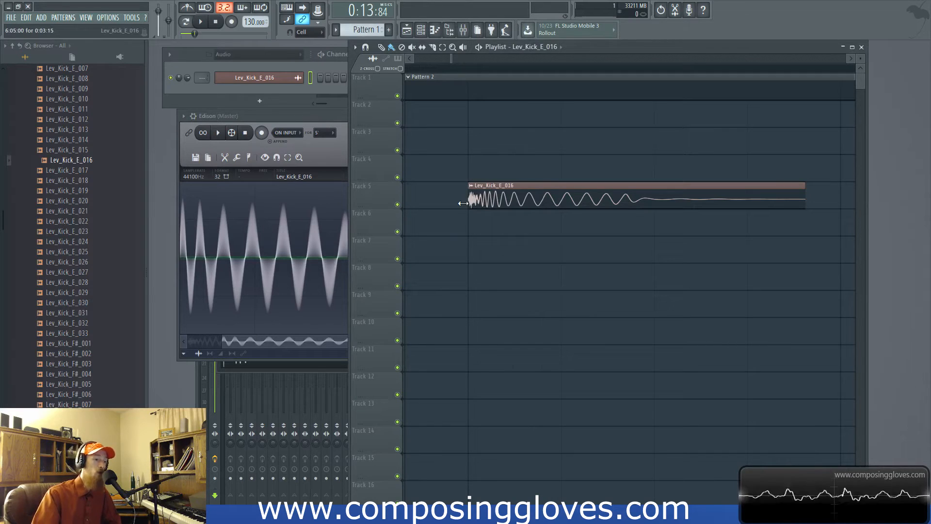
Set the kick sample's declicking mode to Generic (bleeding) and test it by trimming and restoring the clip's start
double_click(532, 201)
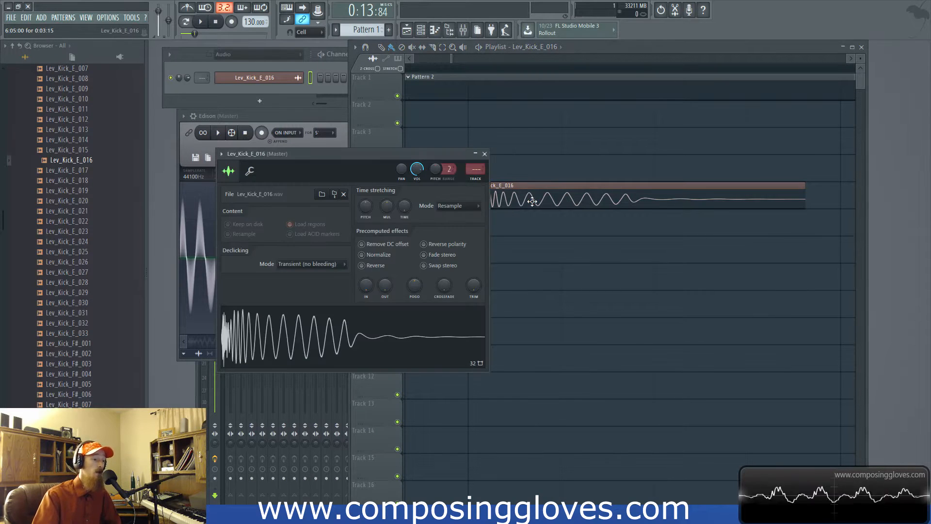
left_click(322, 269)
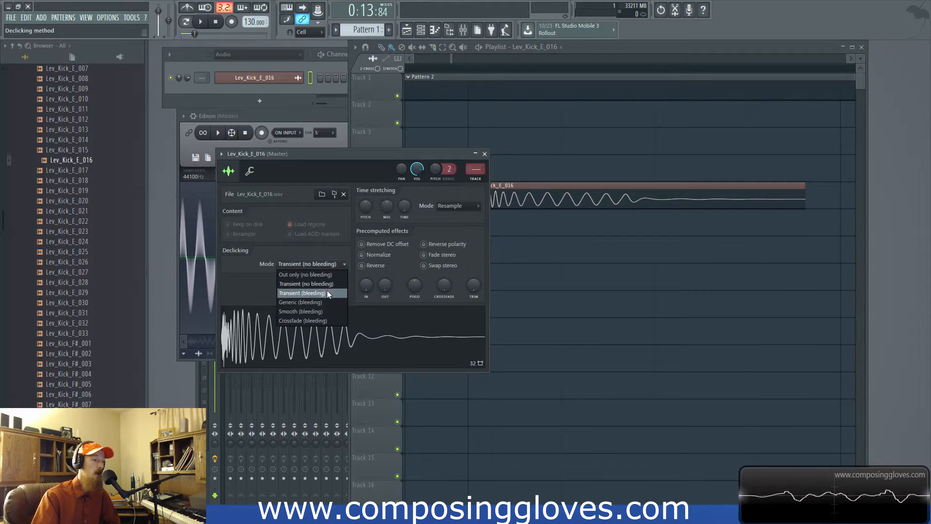
left_click(333, 304)
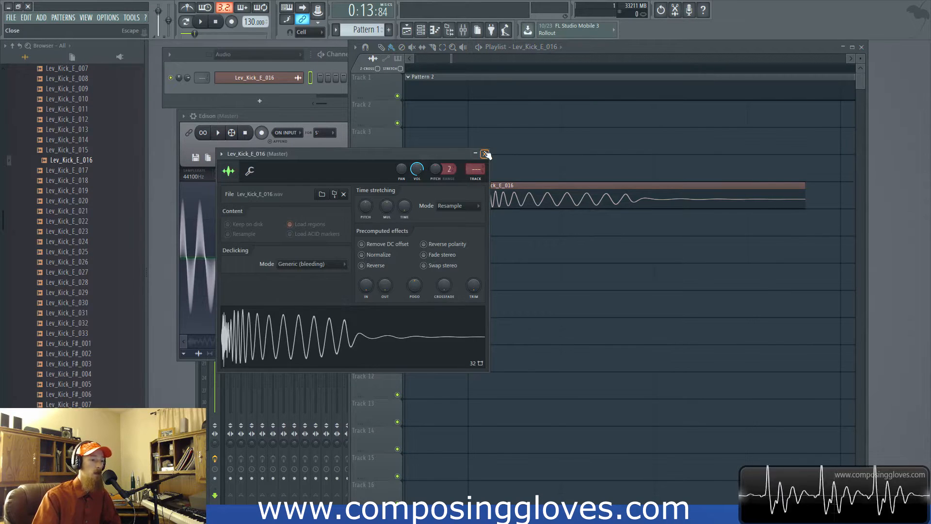
left_click(485, 154)
left_click_drag(469, 206, 492, 202)
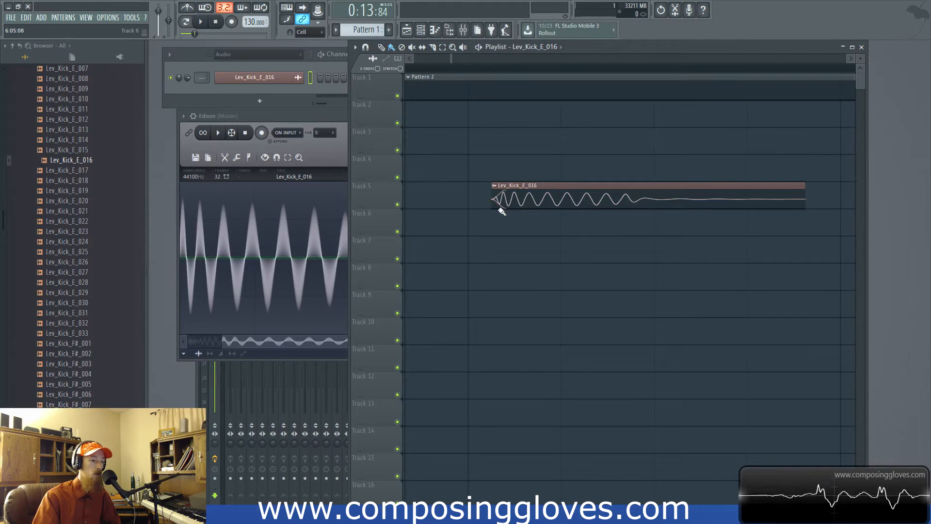
left_click_drag(492, 208, 466, 212)
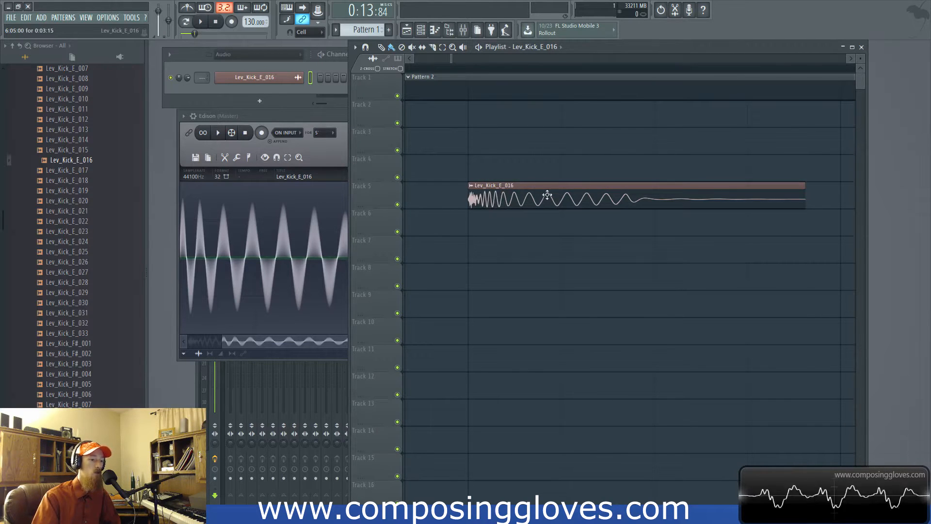
Set the kick sample's time-stretching mode to e3 mono and stretch the Track 5 clip to a length of 0:09:15
scroll(537, 201, "down", 3)
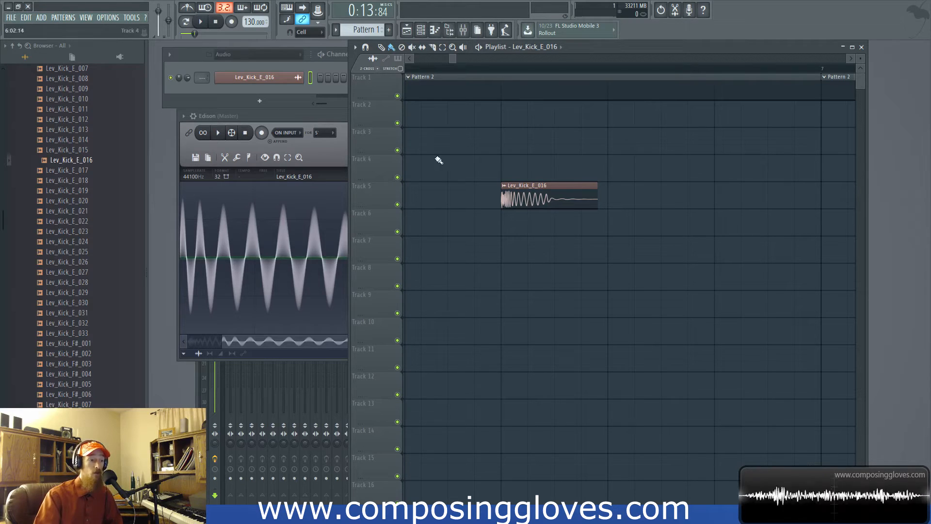
double_click(510, 200)
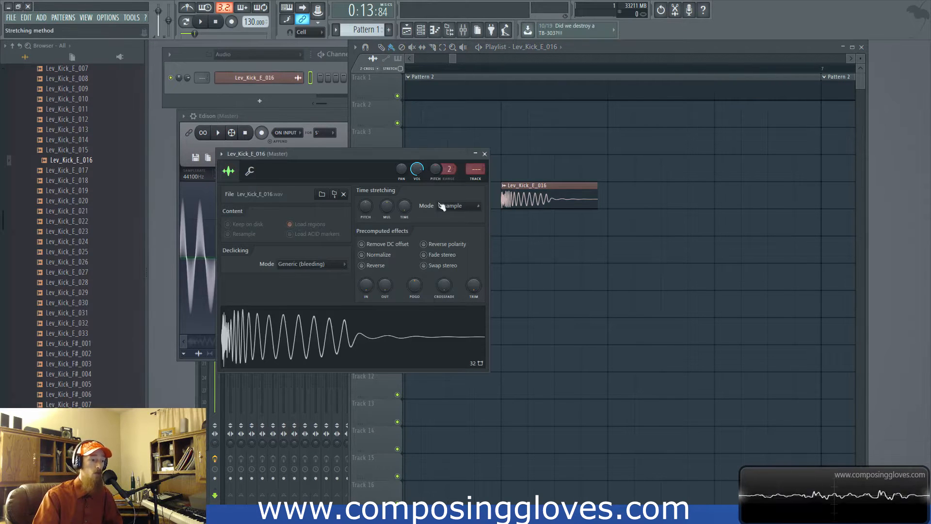
left_click(457, 207)
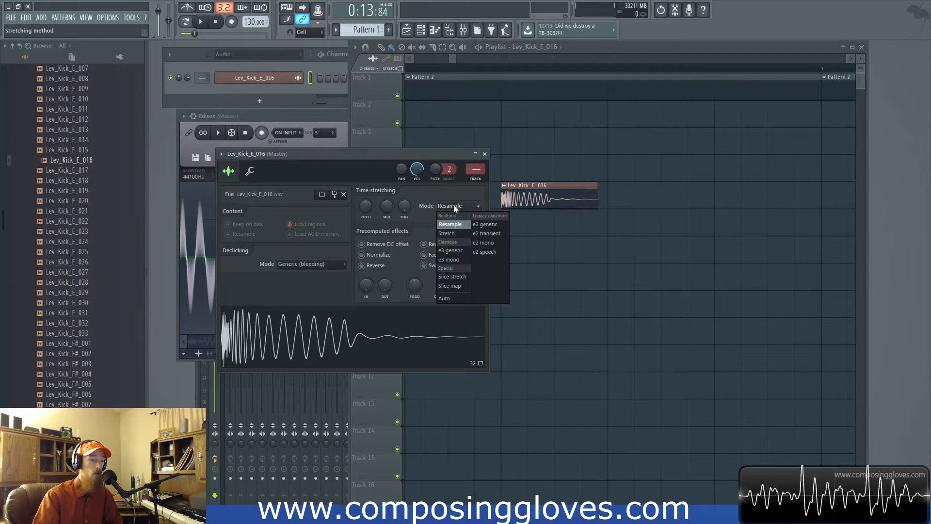
left_click(453, 263)
left_click(519, 206)
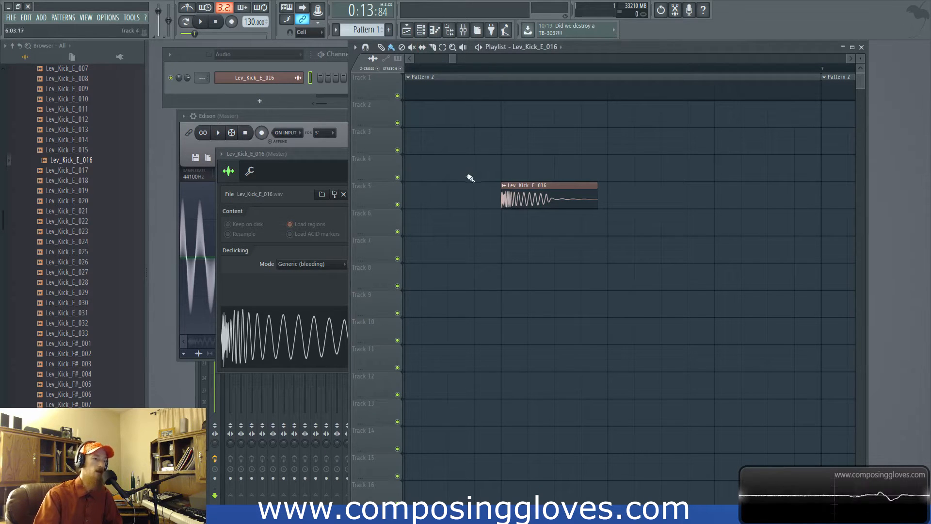
left_click_drag(597, 195, 756, 198)
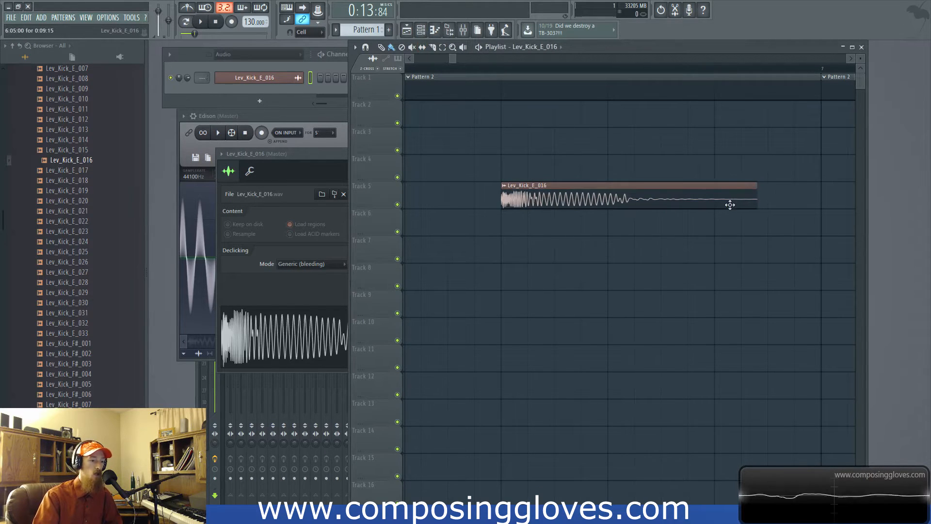
Try the Resample time-stretching mode on the stretched kick clip and switch back to e3 mono
left_click(333, 175)
left_click(459, 206)
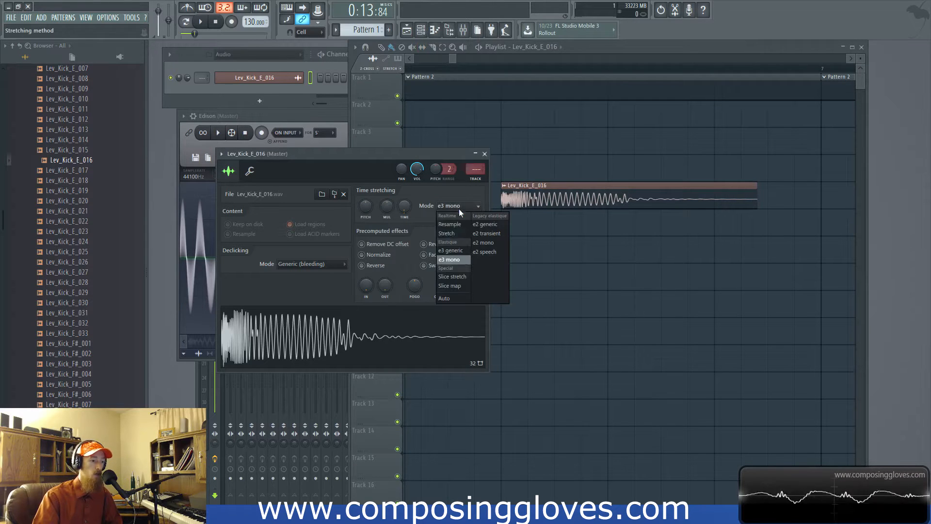
left_click(463, 226)
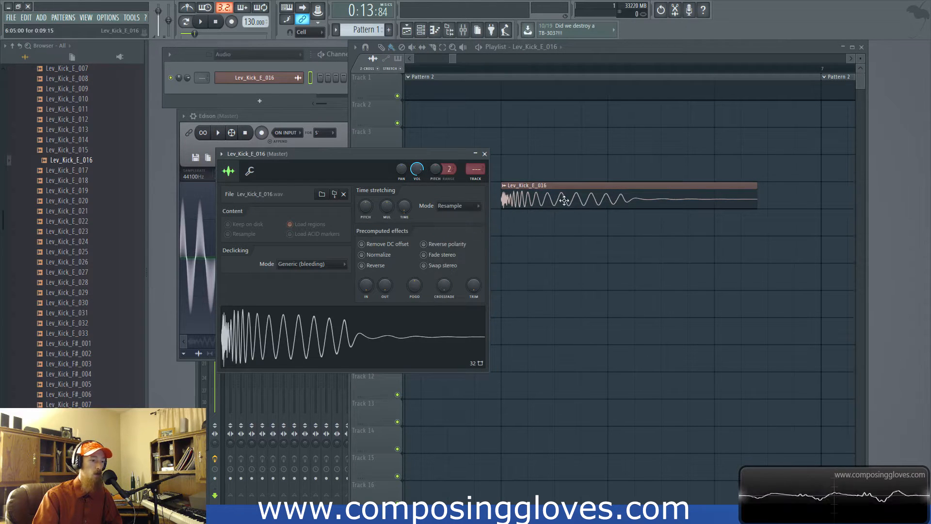
left_click(464, 210)
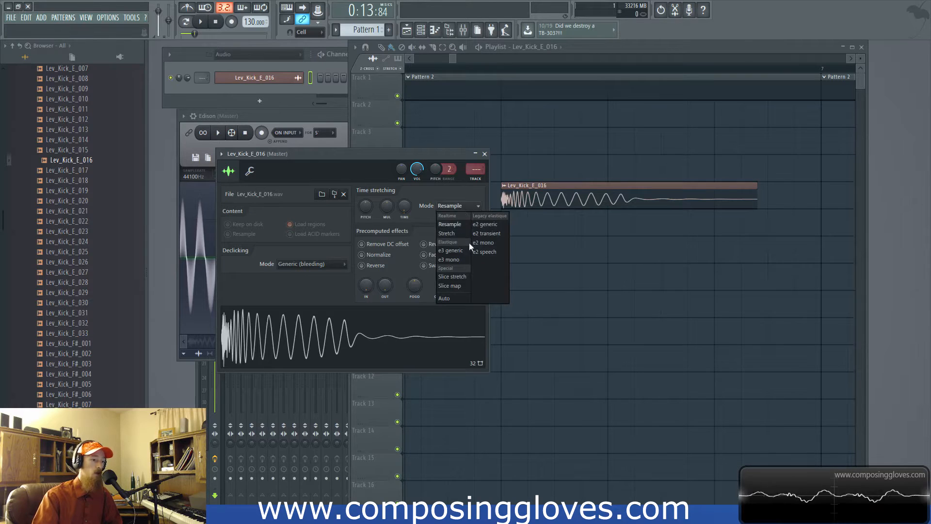
left_click(464, 260)
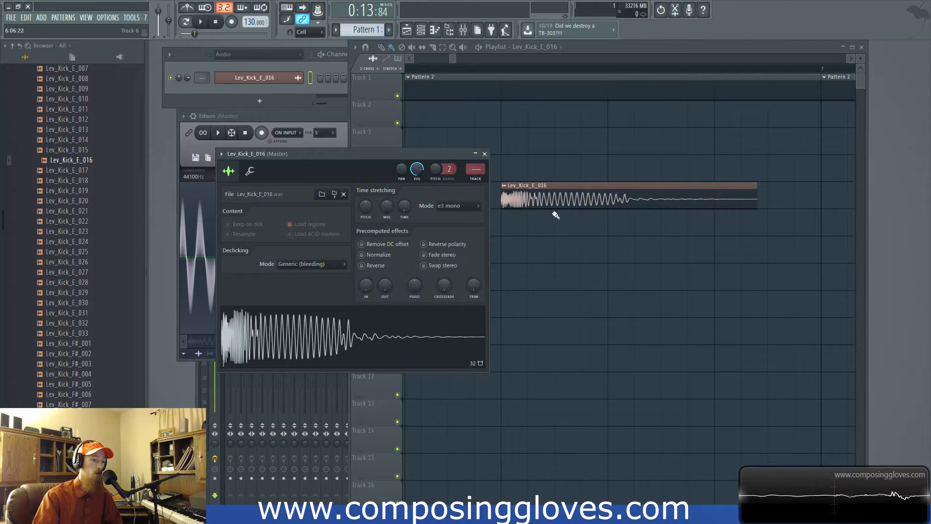
Play the stretched kick clip from its start and delete it from Track 5
left_click(501, 68)
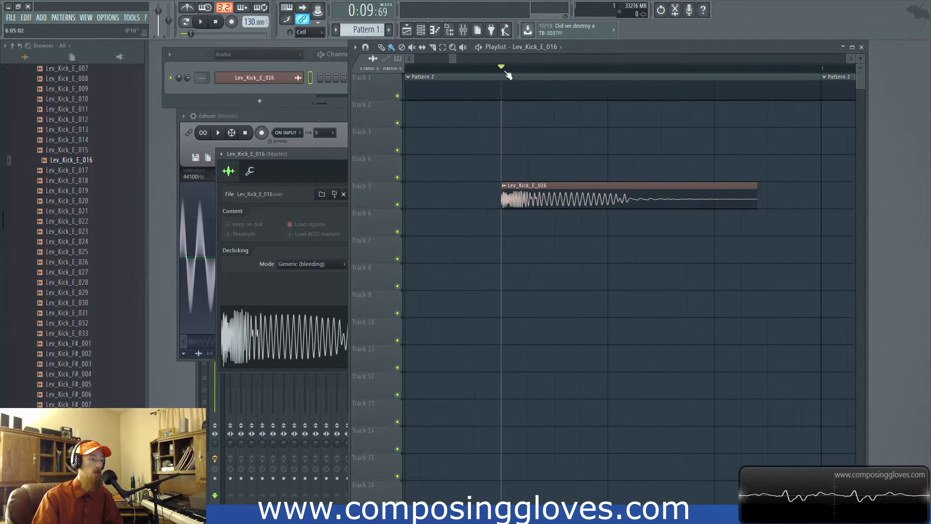
key("space")
scroll(539, 168, "down", 2)
right_click(542, 200)
Focus the playlist on automation clips and create an automation clip for the Lev_Kick_E_016 channel volume
left_click(312, 157)
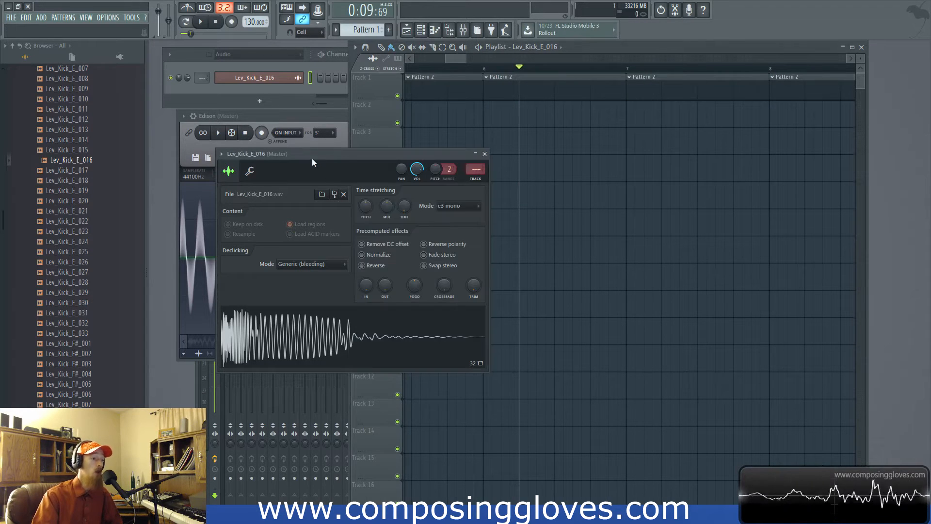
left_click(386, 59)
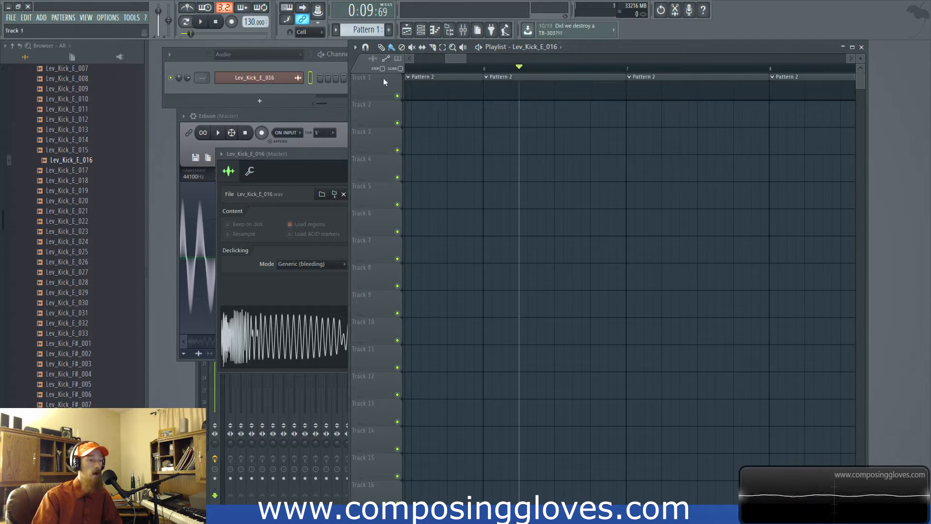
left_click(333, 211)
right_click(416, 170)
left_click(437, 236)
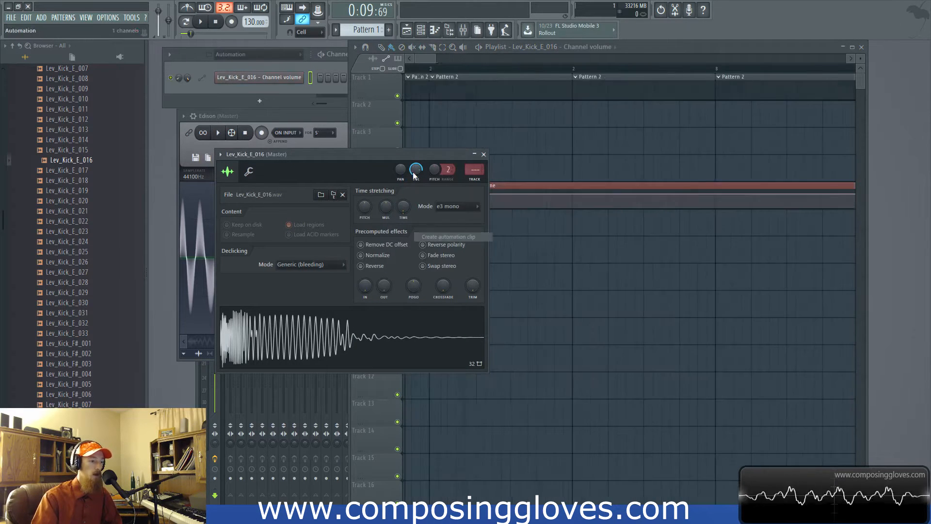
Add control points to the channel volume automation clip on Track 5 and shape its curve across bars 1 and 2
left_click(429, 53)
left_click_drag(456, 202, 616, 215)
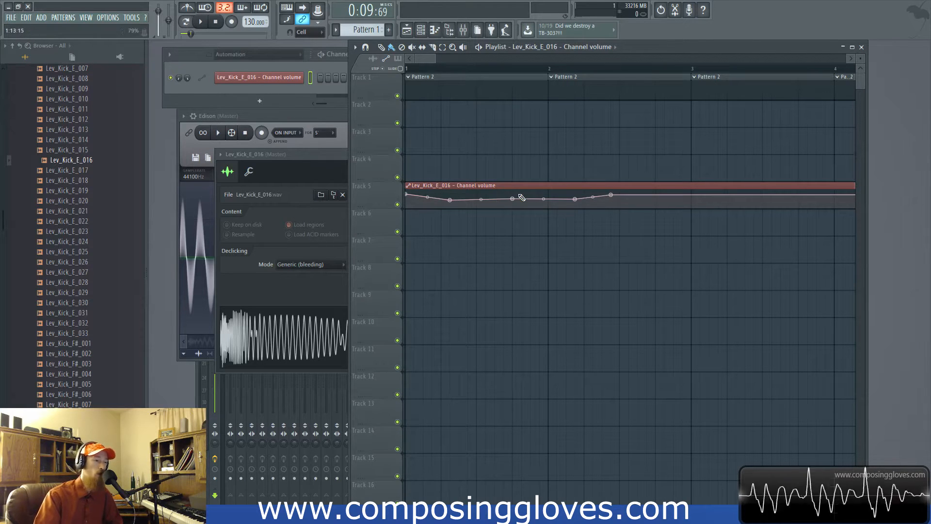
mouse_move(473, 204)
left_mouse_down()
mouse_move(572, 202)
mouse_move(616, 214)
left_mouse_up()
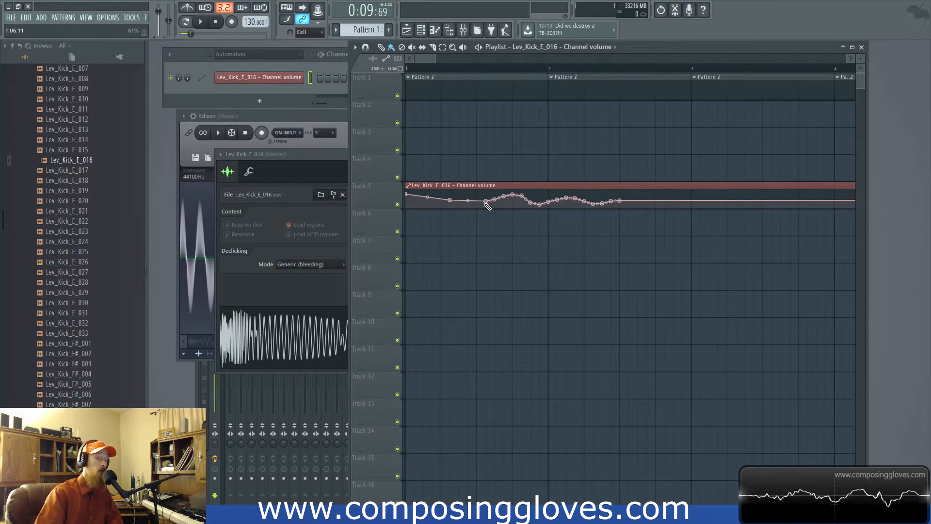
left_click_drag(495, 199, 616, 207)
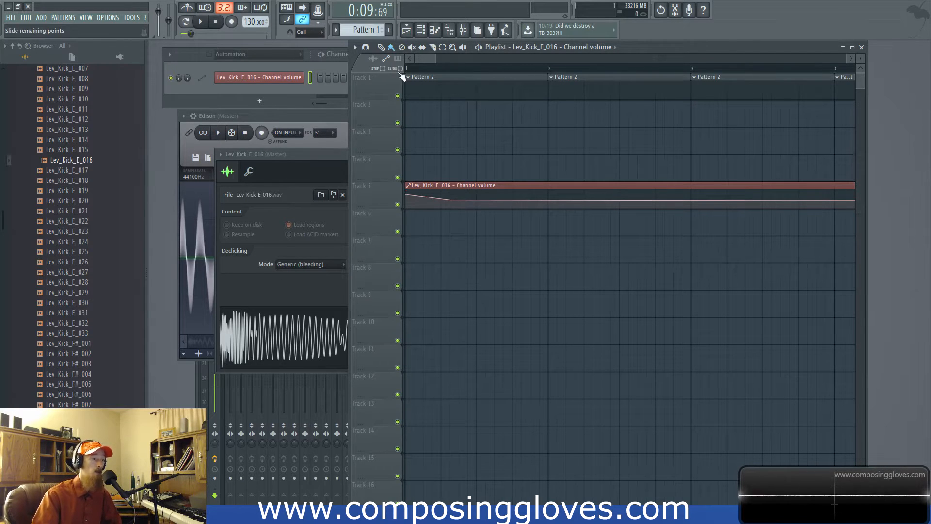
Add control points around bar 2 of the Track 5 volume curve and reposition one, toggling the slide remaining points option around the edit
right_click(577, 200)
right_click(524, 203)
left_click(400, 69)
left_click_drag(545, 206, 588, 202)
left_click(401, 68)
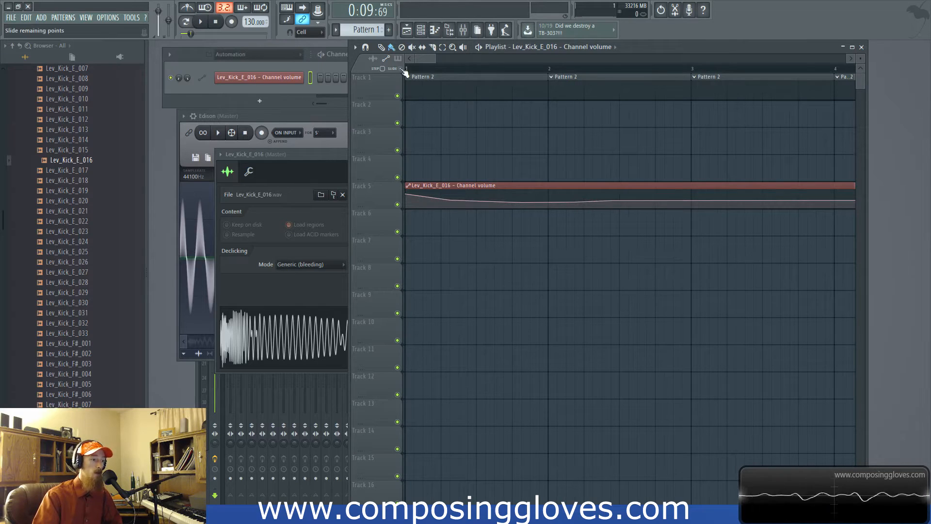
Add another control point just after bar 2 on the Track 5 volume curve and raise it into a small peak
right_click(560, 205)
mouse_move(560, 204)
left_mouse_down()
mouse_move(543, 198)
mouse_move(556, 198)
left_mouse_up()
scroll(512, 189, "down", 3)
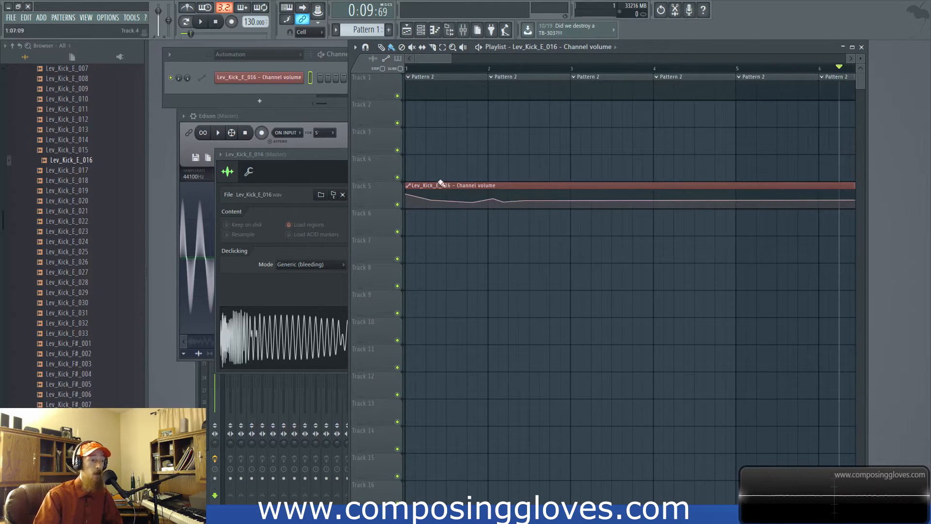
Toggle step editing and redraw the Track 5 volume curve over its first three bars
left_click(382, 68)
mouse_move(585, 197)
left_mouse_down()
mouse_move(512, 205)
mouse_move(400, 193)
left_mouse_up()
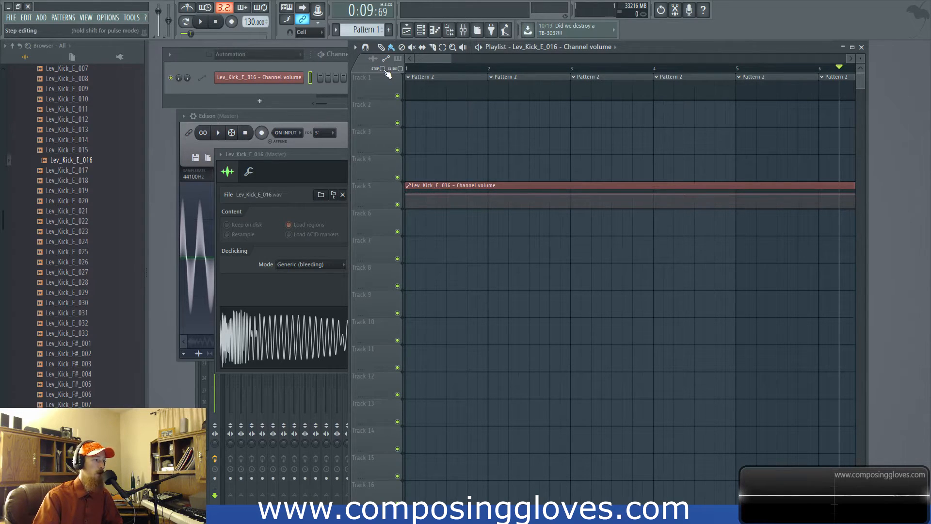
mouse_move(491, 205)
left_mouse_down()
mouse_move(537, 199)
mouse_move(574, 212)
mouse_move(574, 200)
mouse_move(656, 198)
mouse_move(573, 201)
mouse_move(606, 202)
mouse_move(591, 193)
mouse_move(786, 202)
mouse_move(604, 209)
mouse_move(592, 194)
mouse_move(594, 204)
mouse_move(619, 191)
mouse_move(602, 200)
left_mouse_up()
scroll(437, 173, "down", 2)
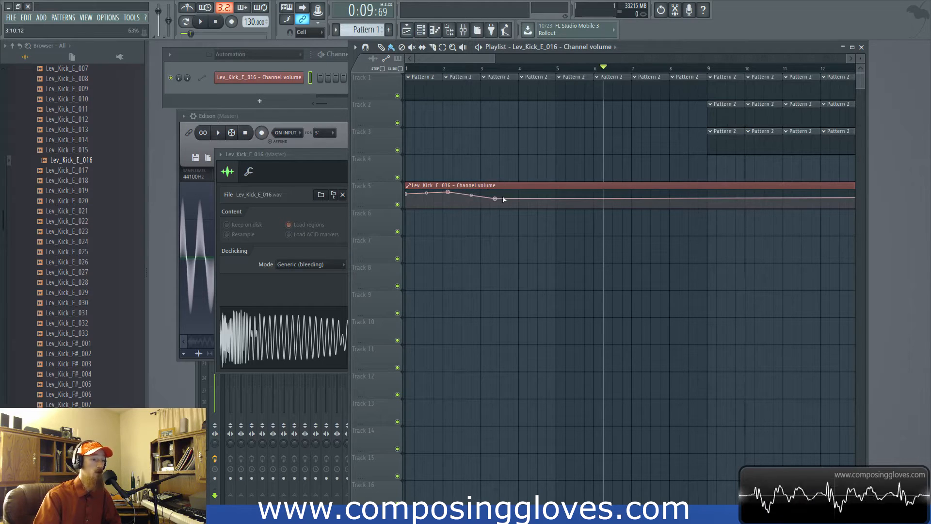
scroll(505, 201, "up", 4)
left_click_drag(539, 201, 514, 192)
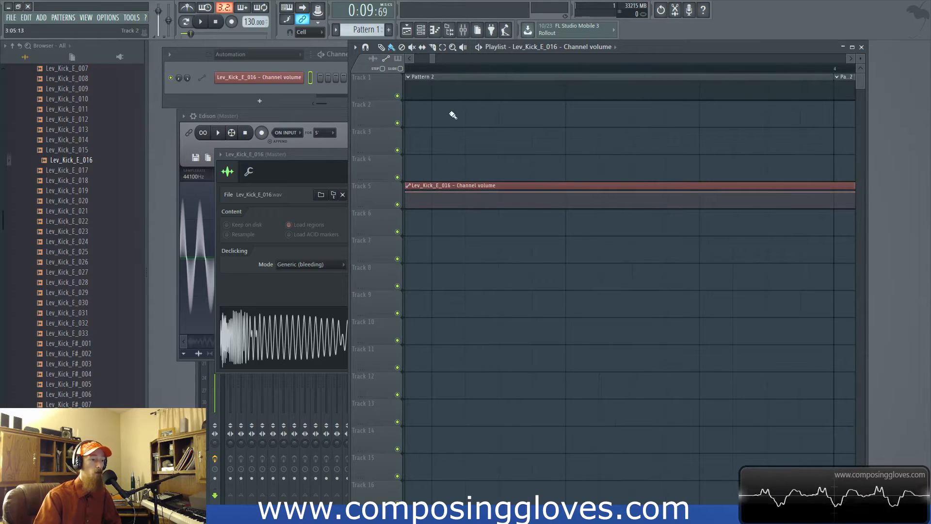
Shift the Pattern 2 clip before bar 4 on Track 1 to start at 3:06:00 and display pattern clip notes in their note colors
left_click(504, 90)
mouse_move(511, 92)
left_mouse_down()
mouse_move(521, 89)
mouse_move(507, 104)
mouse_move(535, 105)
mouse_move(669, 91)
mouse_move(504, 87)
left_mouse_up()
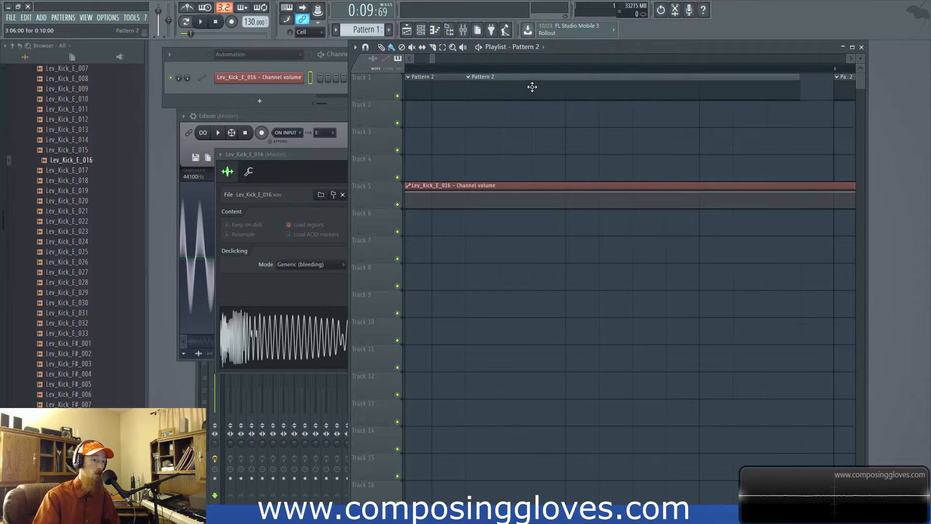
scroll(507, 146, "down", 5)
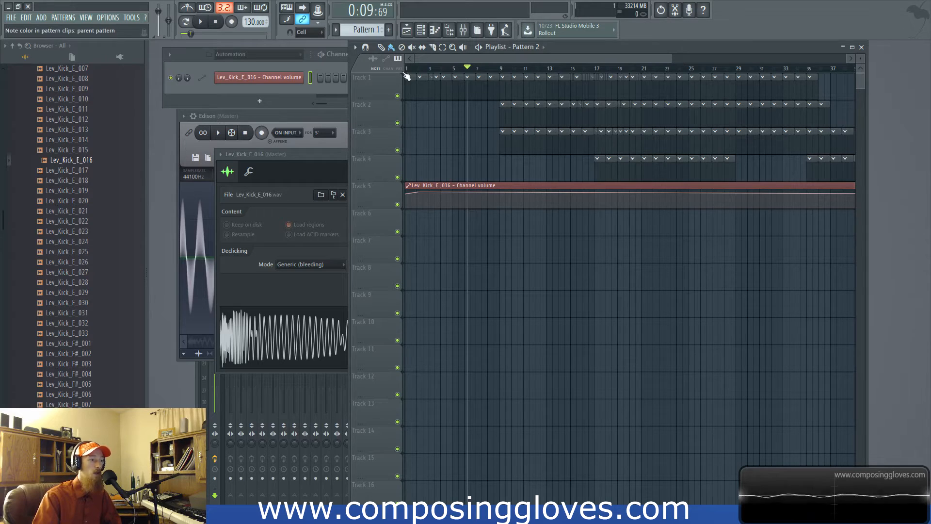
left_click(376, 69)
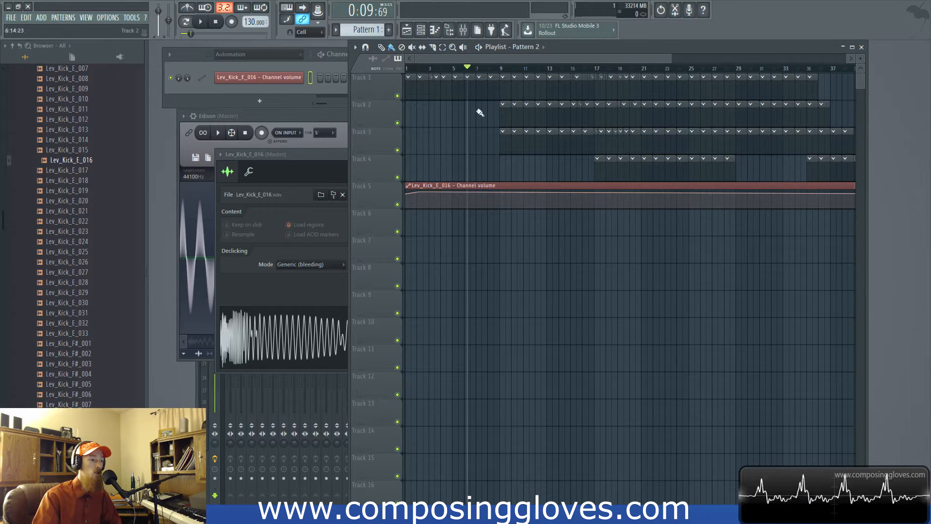
Select every clip in the playlist and delete them all
scroll(497, 103, "up", 3)
left_click_drag(477, 120, 769, 146)
scroll(532, 114, "down", 4)
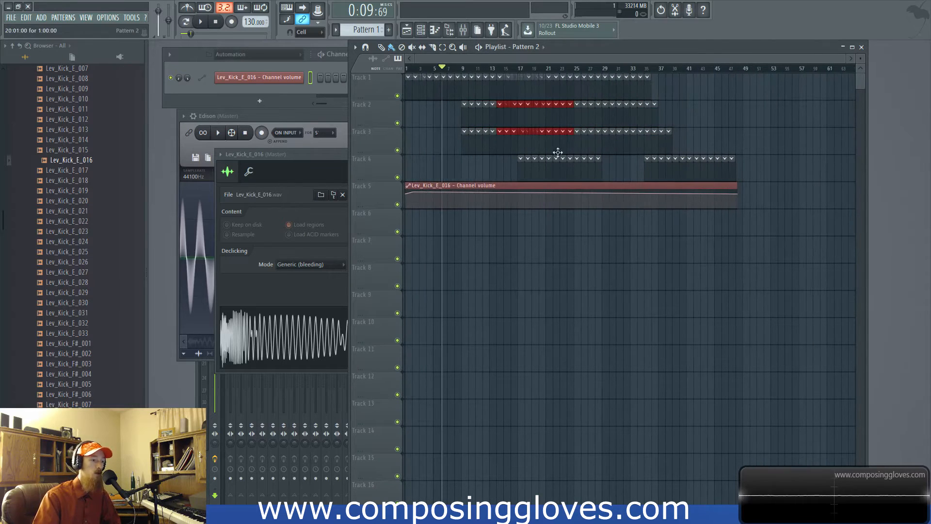
key("ctrl+a")
key("Delete")
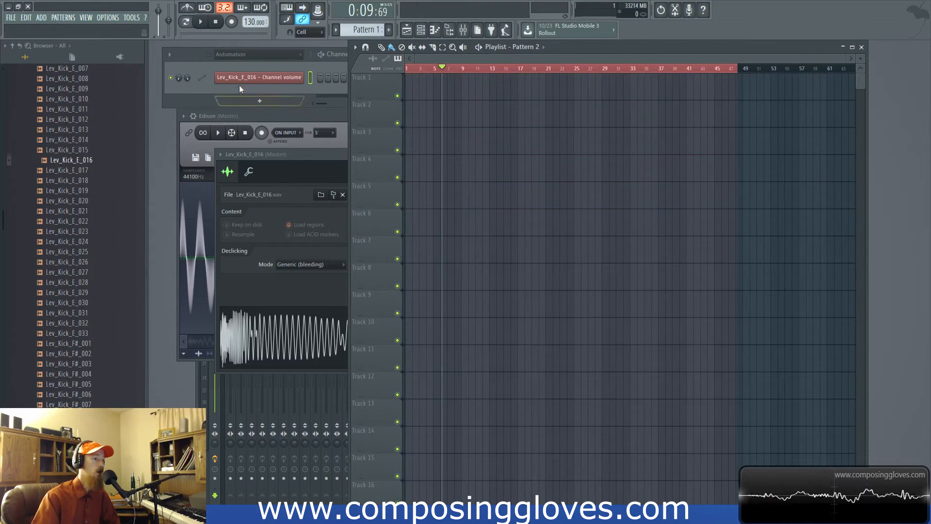
Paint a continuous row of Pattern 2 clips on Track 1 from bar 1 through bar 9
left_click(240, 69)
left_click(486, 98)
mouse_move(486, 92)
left_mouse_down()
mouse_move(817, 108)
mouse_move(679, 95)
left_mouse_up()
scroll(434, 114, "up", 6)
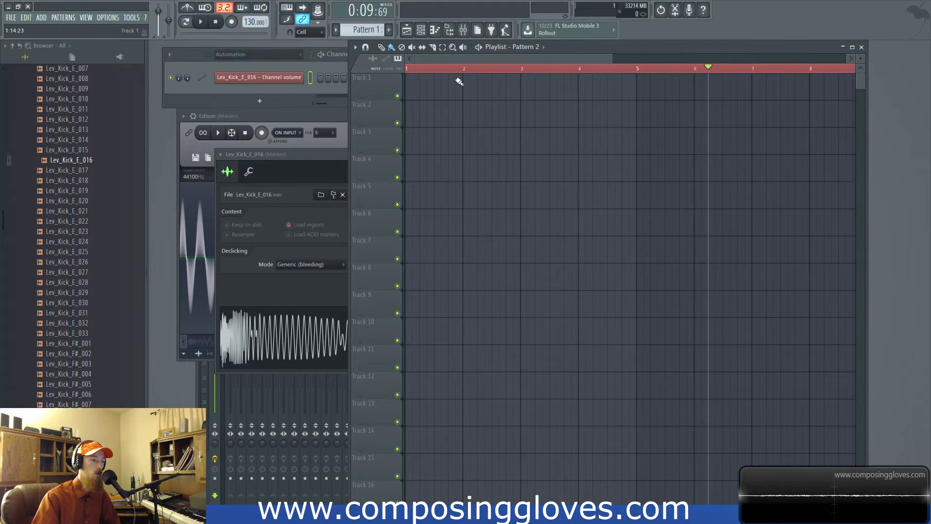
left_click(409, 79)
mouse_move(440, 87)
left_mouse_down()
mouse_move(624, 102)
mouse_move(852, 87)
left_mouse_up()
scroll(624, 146, "down", 4)
right_click(442, 132)
left_click(457, 149)
Show only the unsorted channels and open the Kick channel's piano roll, looking over its note color groups
left_click(266, 54)
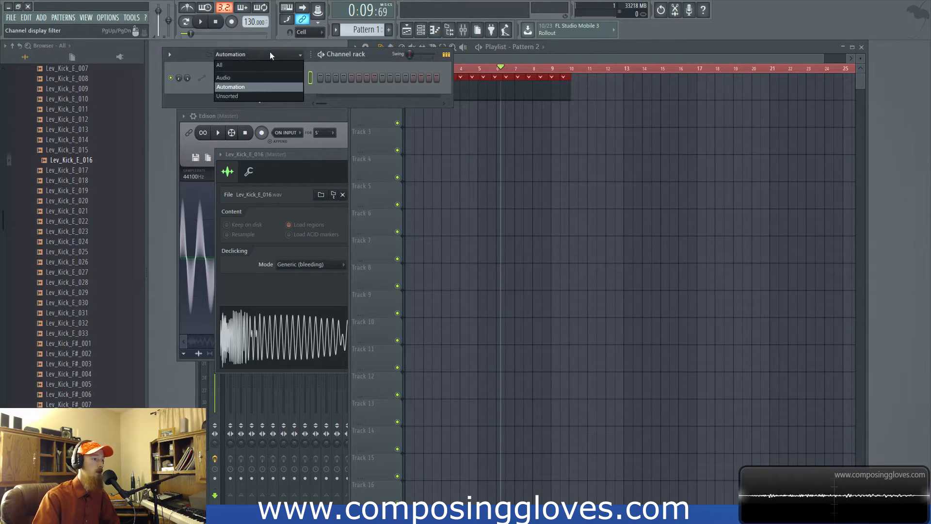
left_click(256, 96)
right_click(288, 73)
left_click(326, 78)
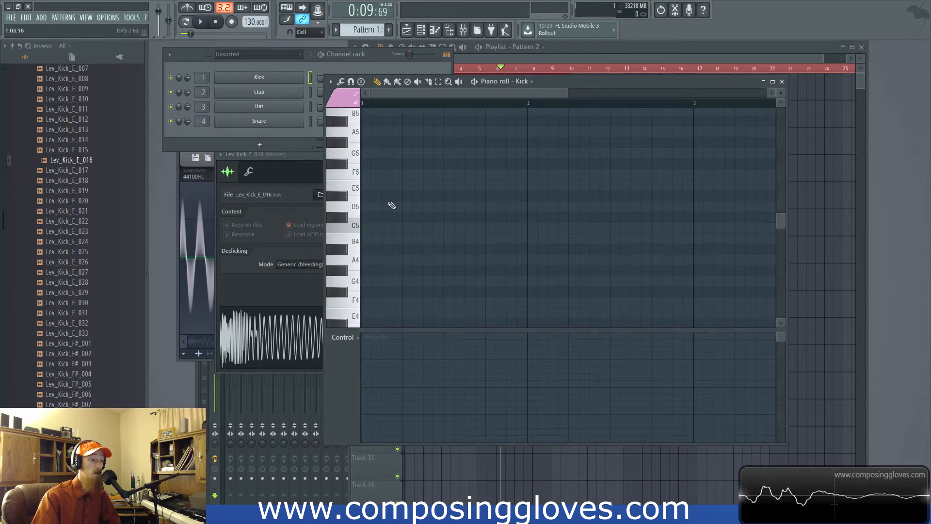
left_click(338, 100)
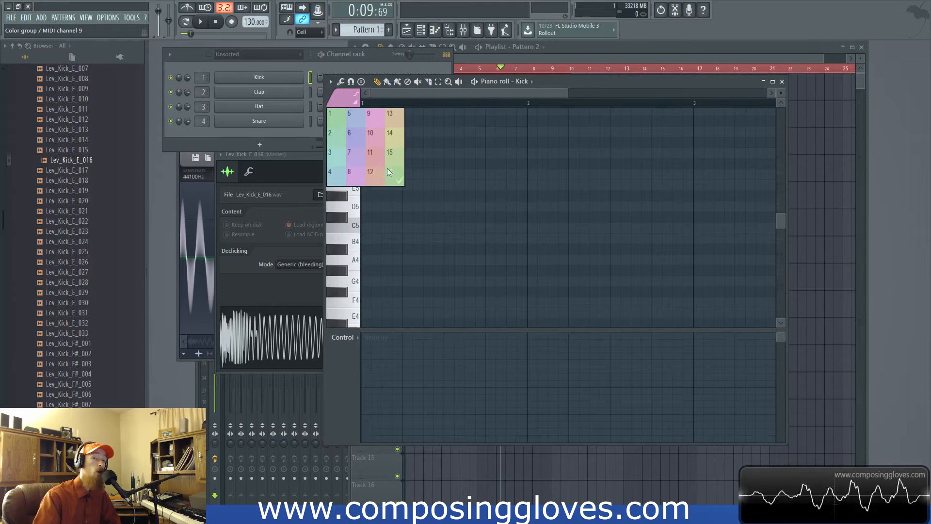
left_click(419, 92)
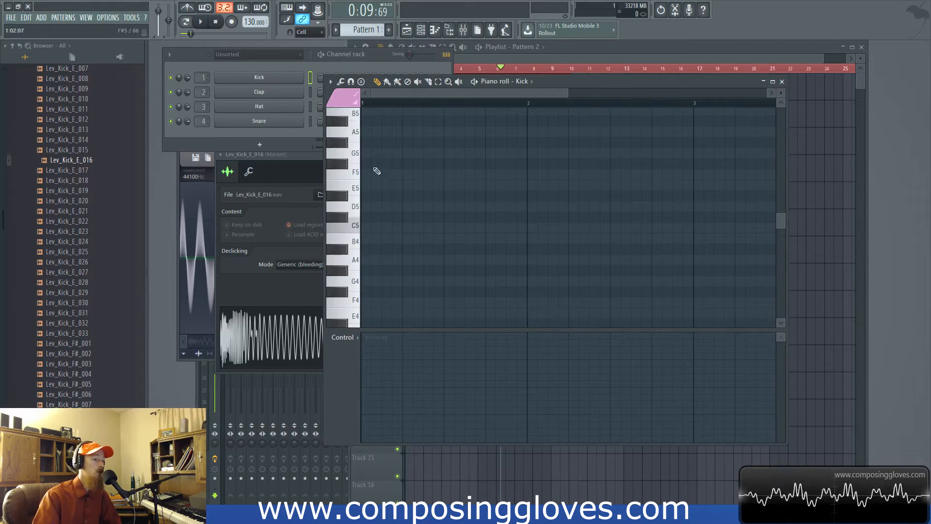
Draw seven Kick notes at C5, D5, D#5, C#5, B4, E5 and C#5, and lengthen them together
left_click(362, 227)
left_click(371, 206)
left_click(413, 195)
left_click(444, 217)
left_click(476, 238)
left_click(517, 184)
left_click(579, 217)
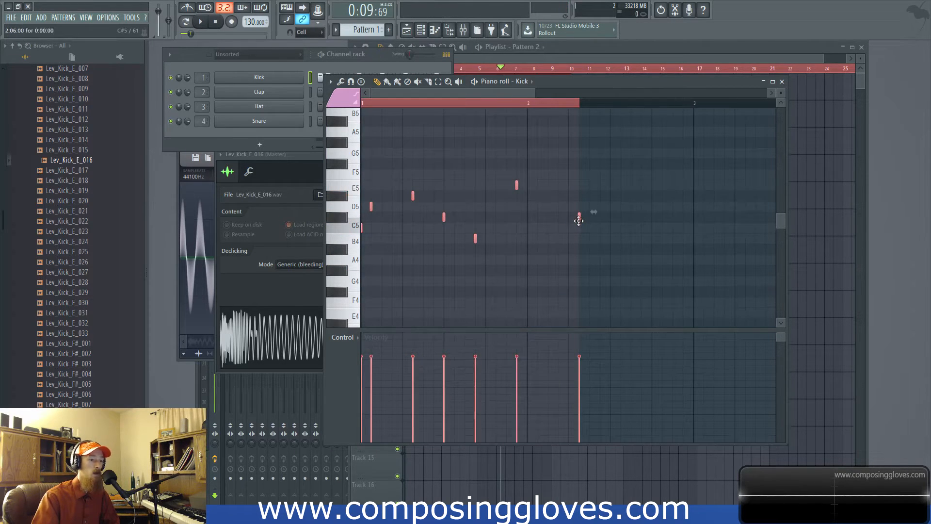
left_click_drag(581, 217, 778, 221)
left_click(593, 264, "ctrl")
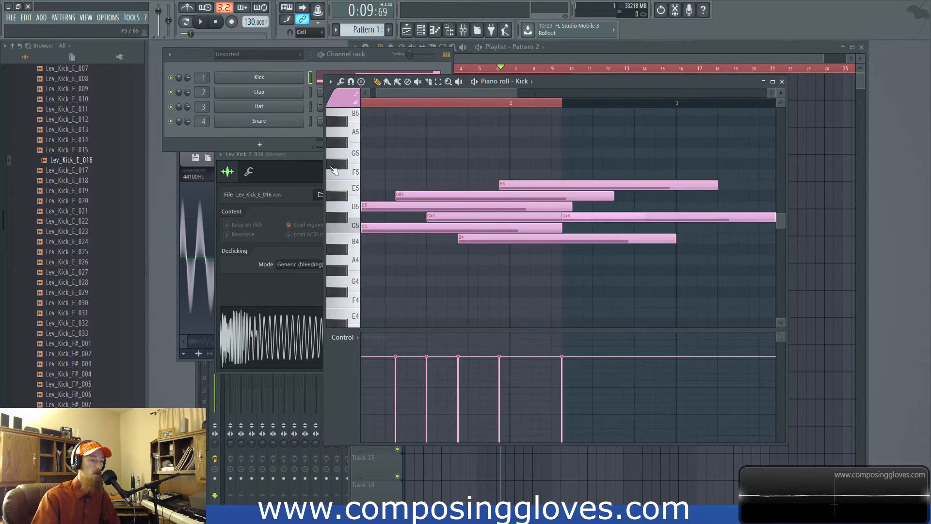
Switch to Pattern 2 and open the Snare channel's piano roll
left_click(202, 144)
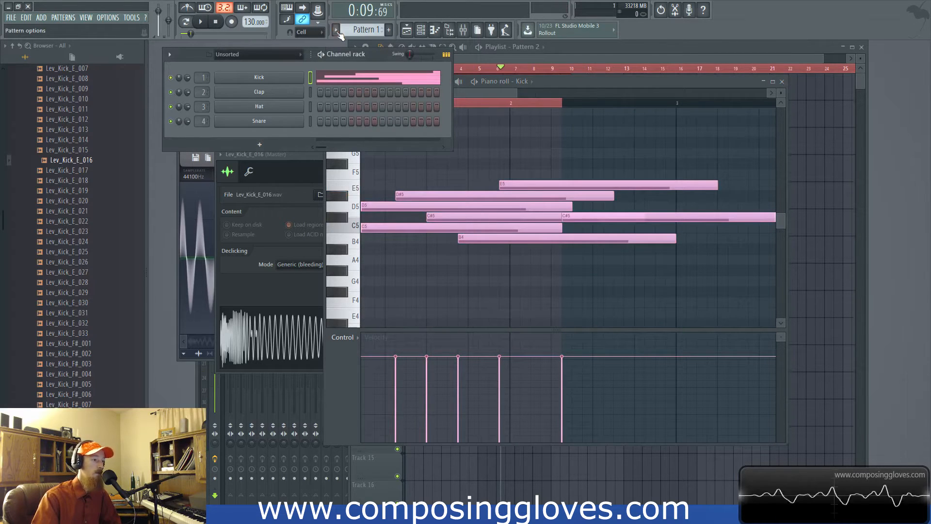
scroll(337, 30, "down", 1)
right_click(253, 125)
left_click(324, 122)
scroll(394, 208, "down", 2)
left_click_drag(374, 221, 365, 220)
left_click(387, 189)
left_click(405, 157)
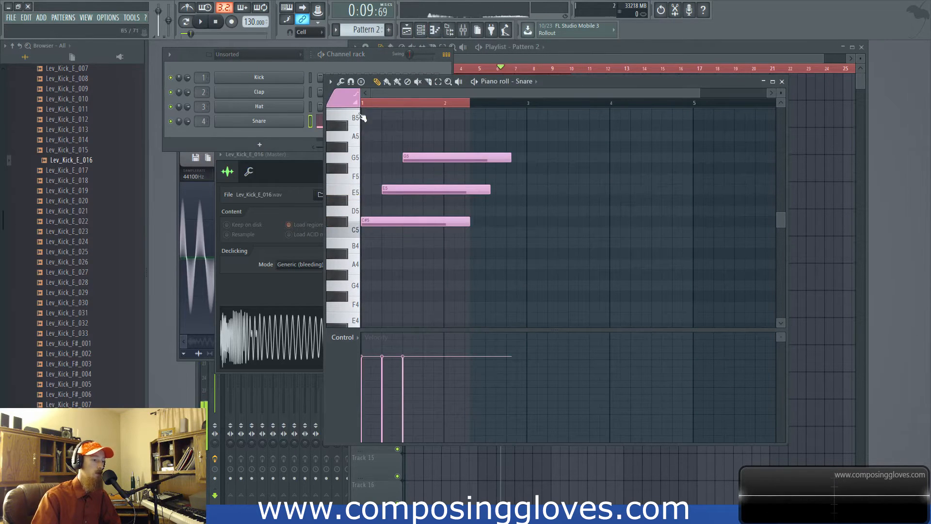
key("ctrl+a")
key("Delete")
Draw six Snare notes in color group 11 at F5, C5, G#5, D5, B4 and E4
left_click(355, 95)
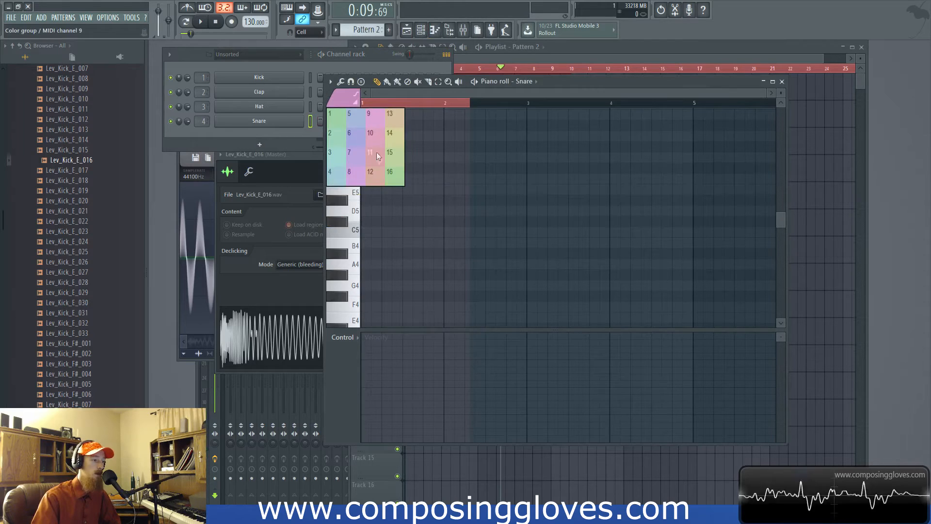
left_click(375, 160)
left_click(375, 178)
left_click_drag(417, 241, 417, 231)
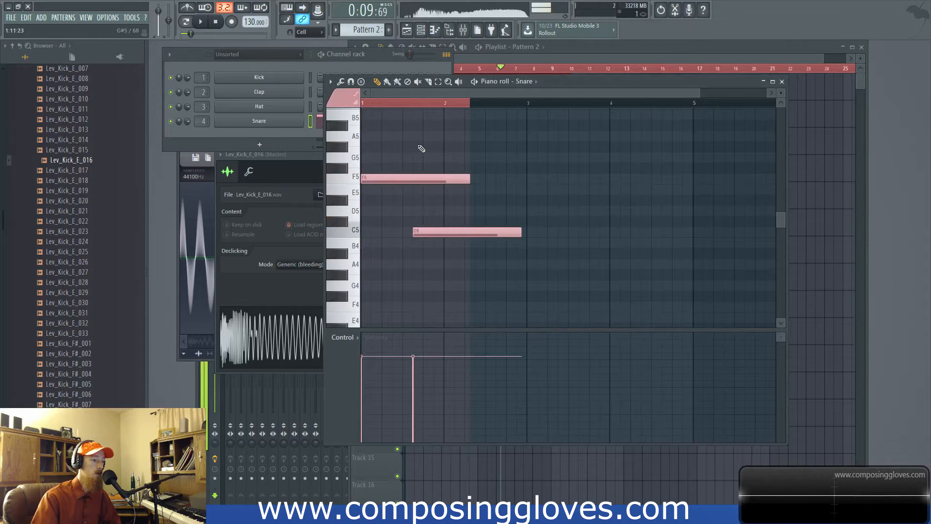
left_click(422, 146)
left_click(392, 210)
left_click(371, 242)
left_click(407, 317)
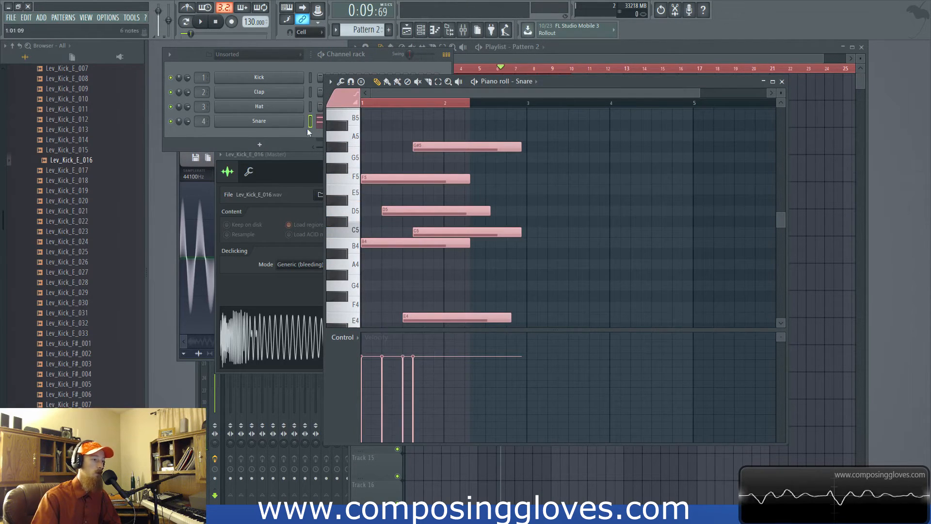
Create Pattern 3 and open the Hat channel's piano roll for it
left_click(204, 142)
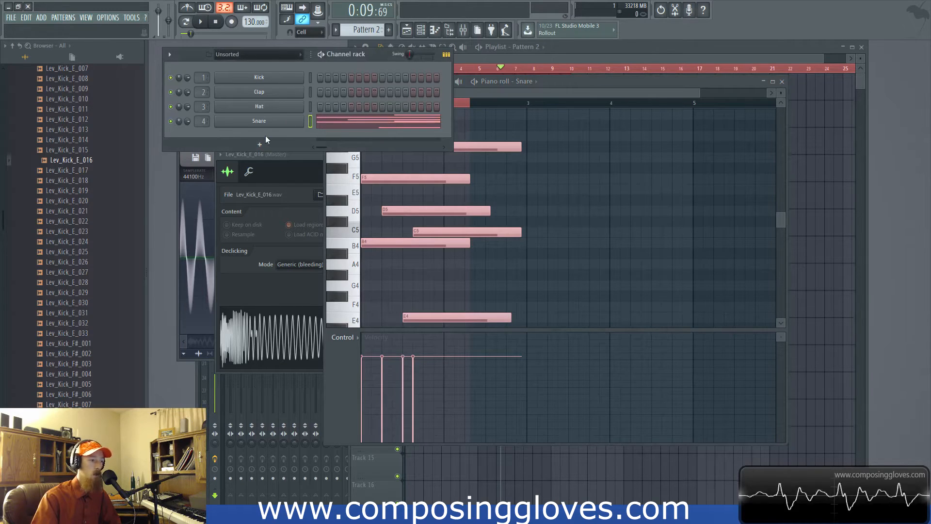
key("F4")
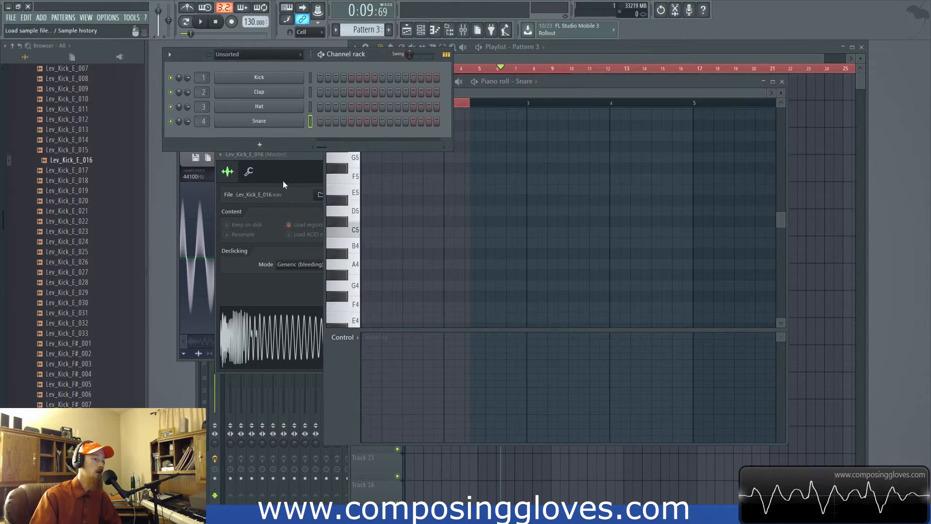
right_click(272, 106)
Draw four Hat notes in color group 1 at E5, A#5, D5 and B4
left_click(341, 105)
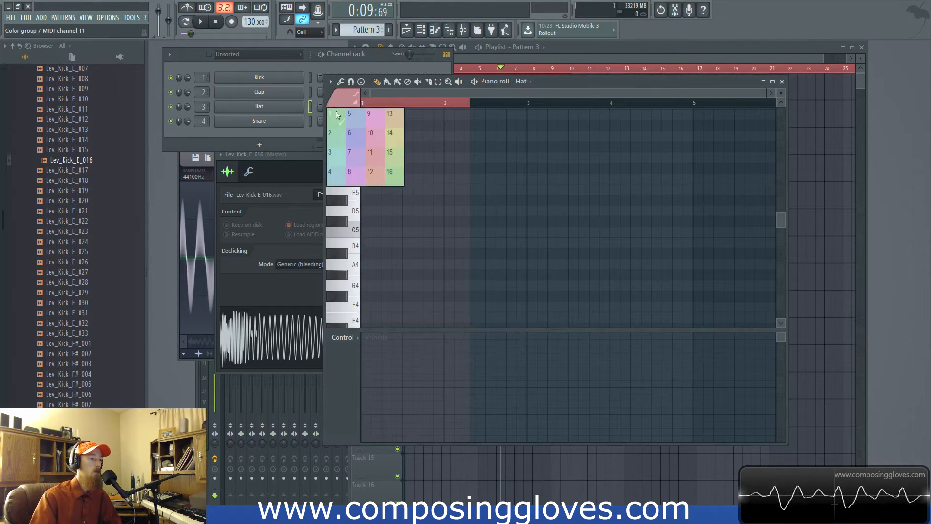
left_click(379, 188)
left_click(412, 126)
left_click(431, 211)
left_click(417, 242)
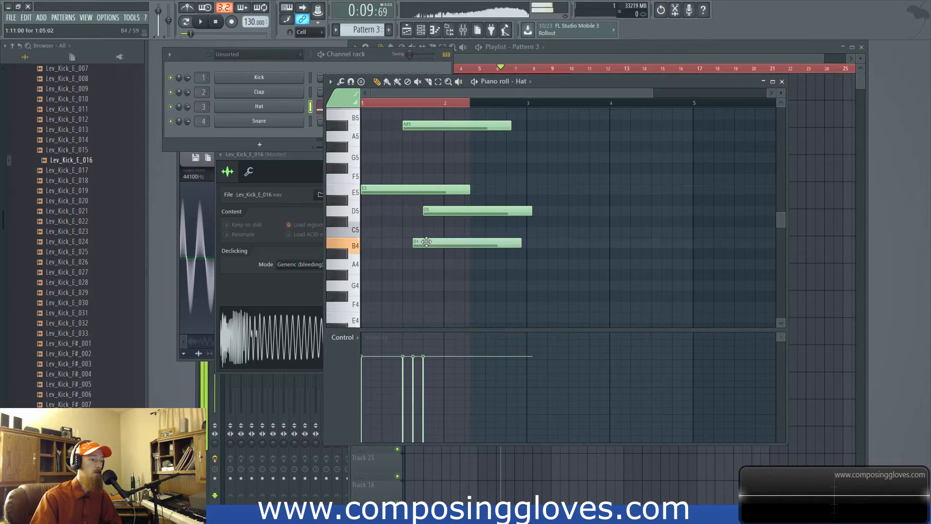
Replace the Track 1 clips with one Pattern 3 clip at bar 1 and paint three more on Track 2 from bar 3
left_click(579, 57)
right_click(430, 84)
right_click(415, 90)
left_click(414, 90)
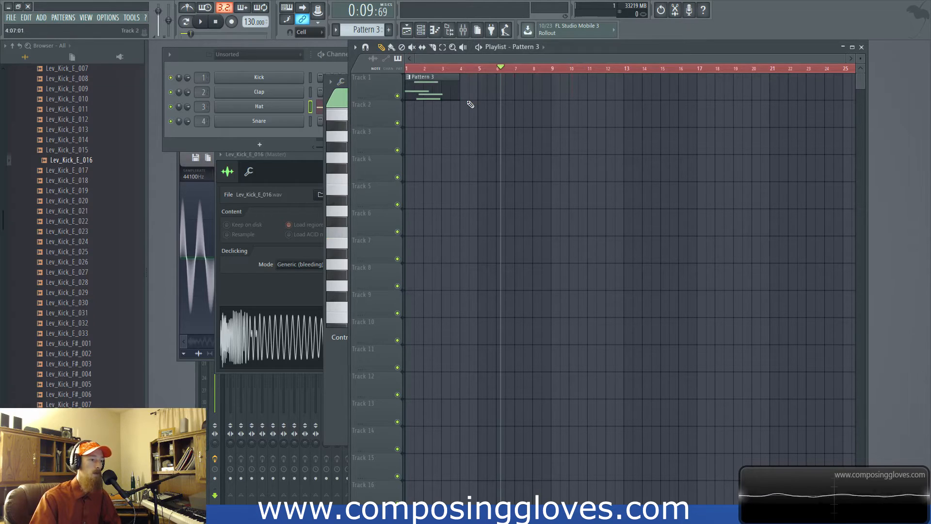
left_click_drag(452, 115, 600, 114)
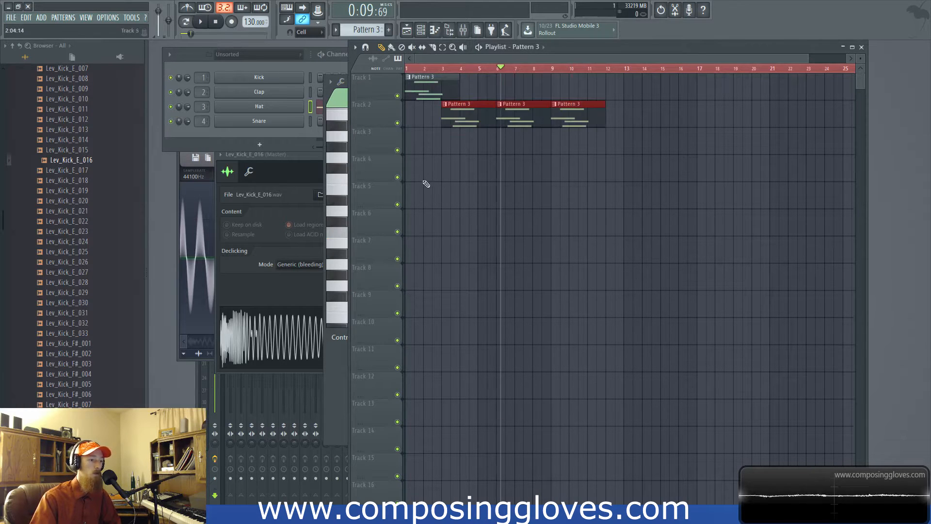
Paint eight Pattern 2 clips along Track 3 and six Pattern 1 clips along Track 4, both starting at bar 1
key("KP_Subtract")
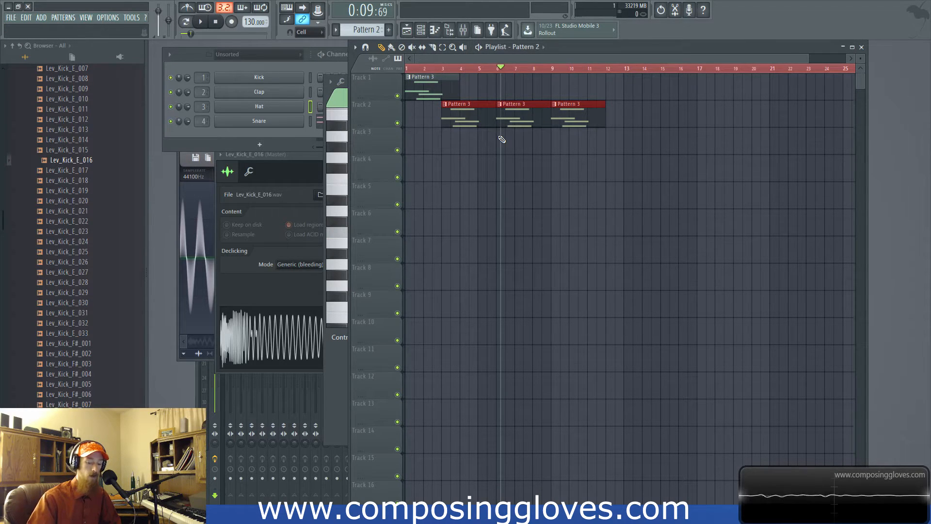
left_click_drag(407, 141, 679, 141)
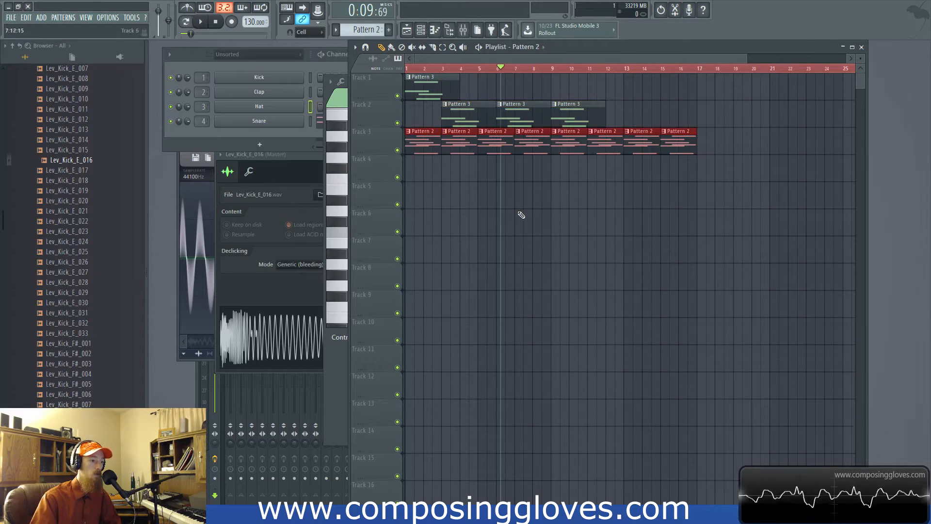
key("KP_Subtract")
left_click_drag(410, 174, 689, 172)
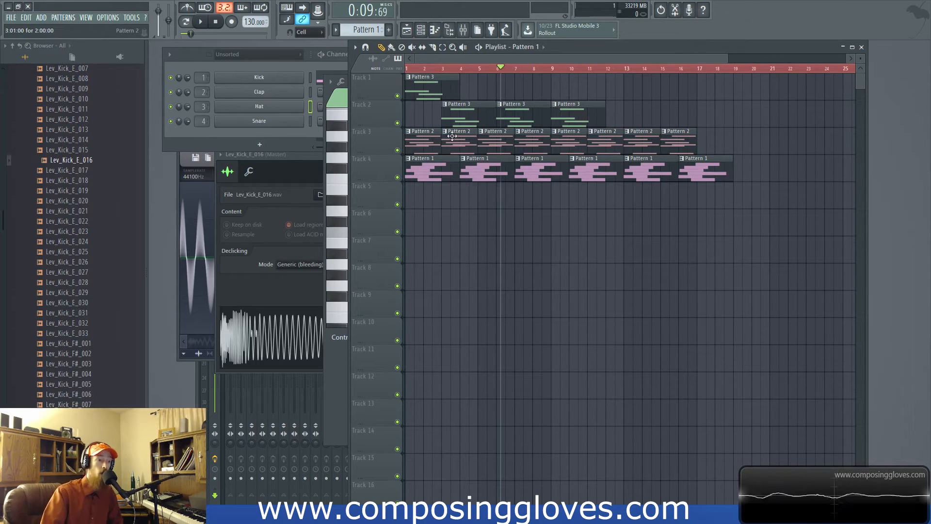
Change the color of the Pattern 3 clips to teal
right_click(446, 106)
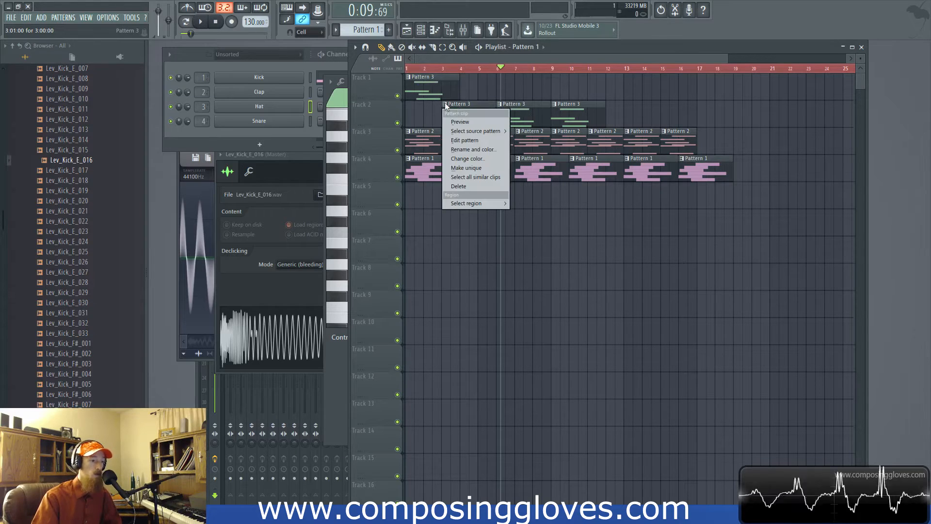
left_click(472, 149)
left_click(472, 150)
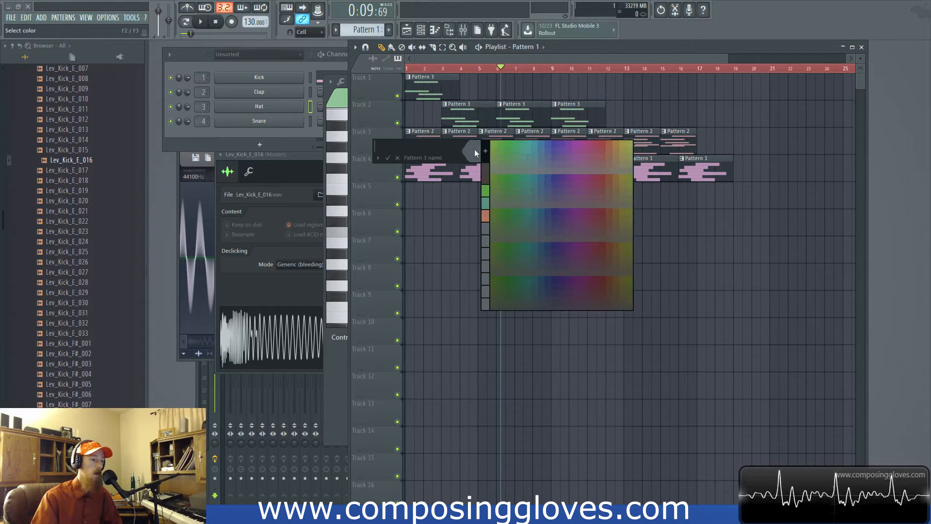
left_click(531, 152)
key("Return")
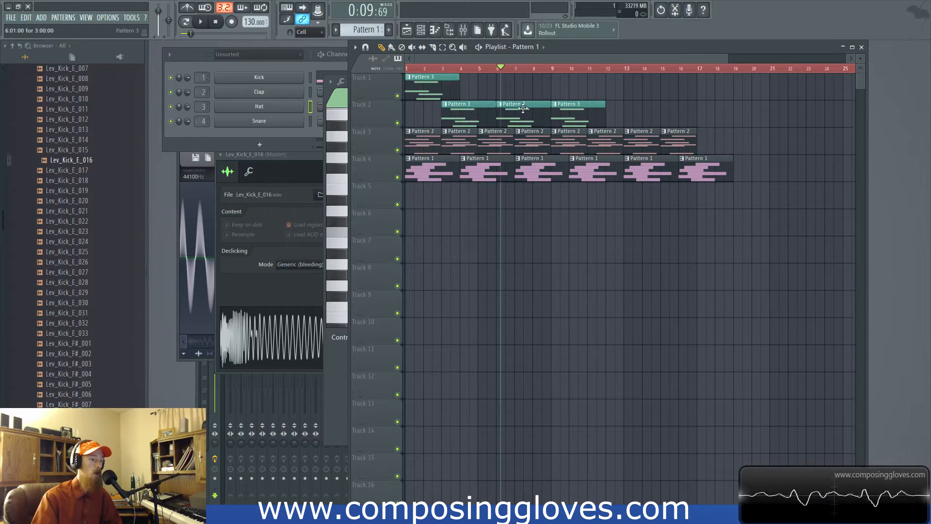
Change the color of the Pattern 2 clips to red
left_click(447, 136)
left_click(484, 173)
left_click(479, 166)
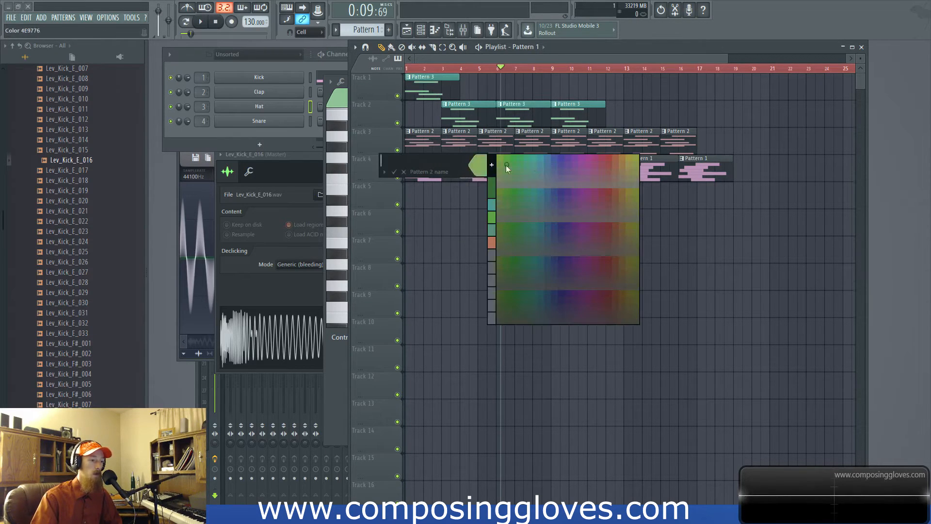
left_click(608, 158)
key("Return")
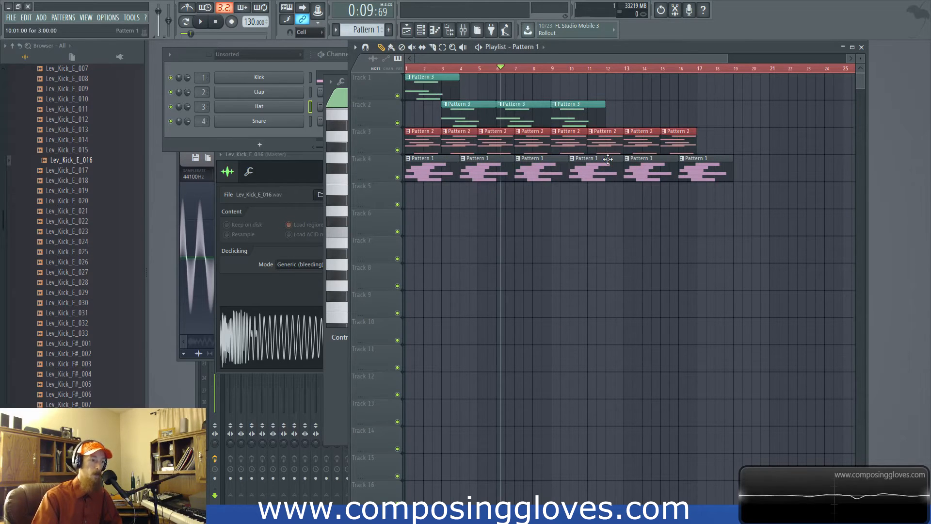
Set the note color in pattern clips to follow the parent channel, with no clips selected
left_click_drag(439, 91, 577, 153, "ctrl")
left_click(558, 178, "ctrl")
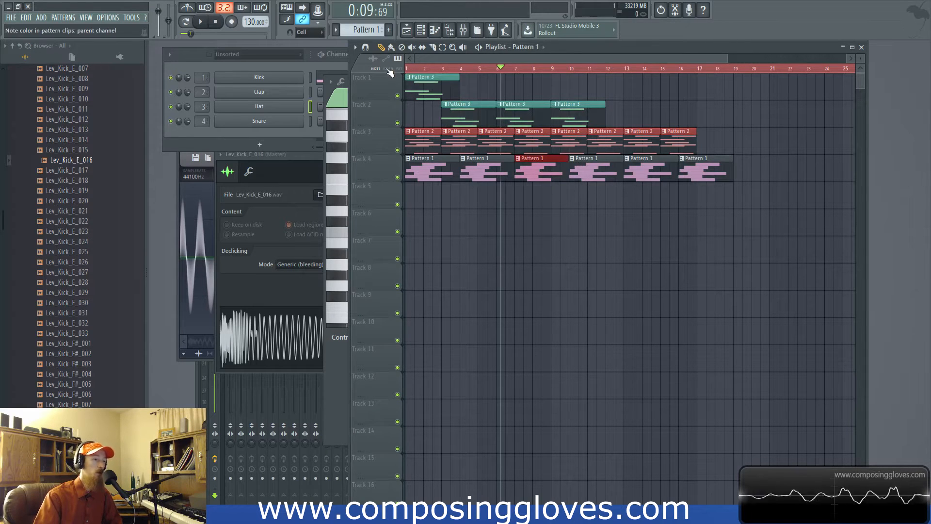
left_click(543, 202)
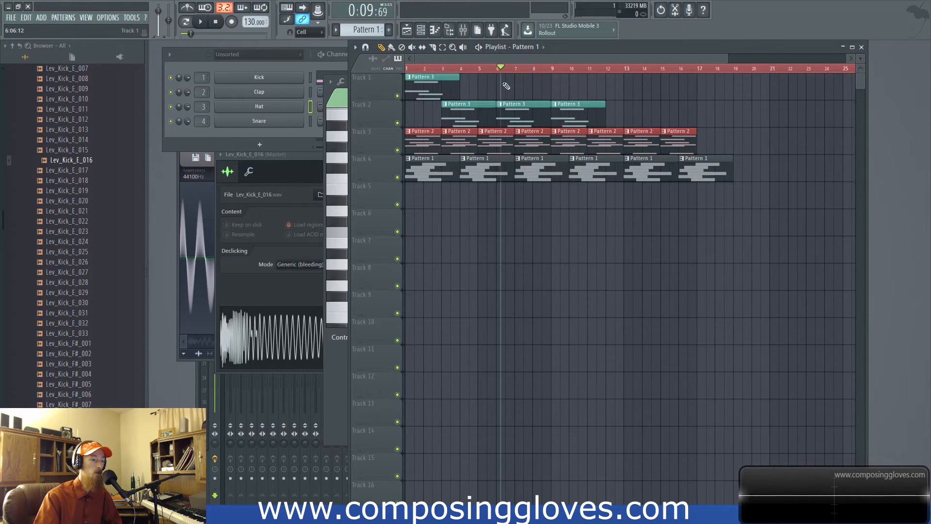
Examine the note colors inside the Pattern 1, Pattern 2 and Pattern 3 clips with parent channel coloring active
scroll(525, 130, "up", 5)
scroll(524, 130, "up", 2)
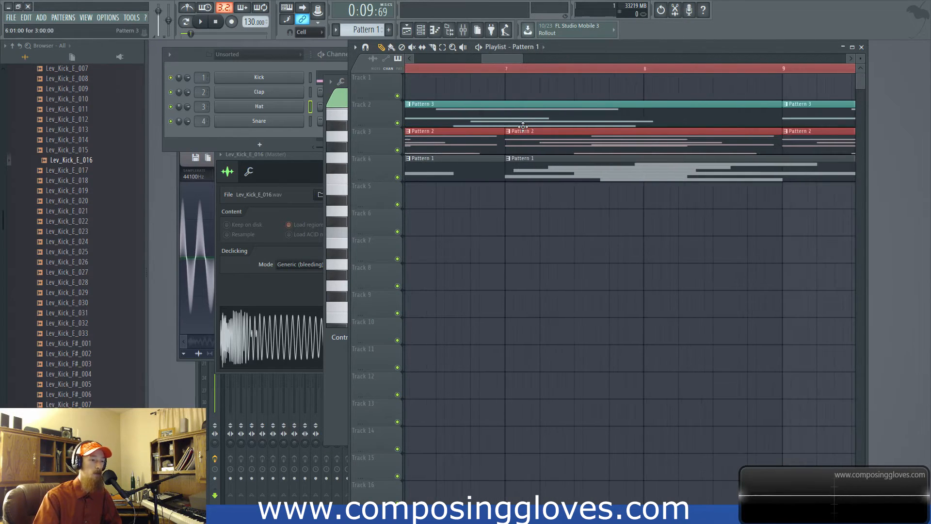
left_click_drag(529, 117, 505, 103)
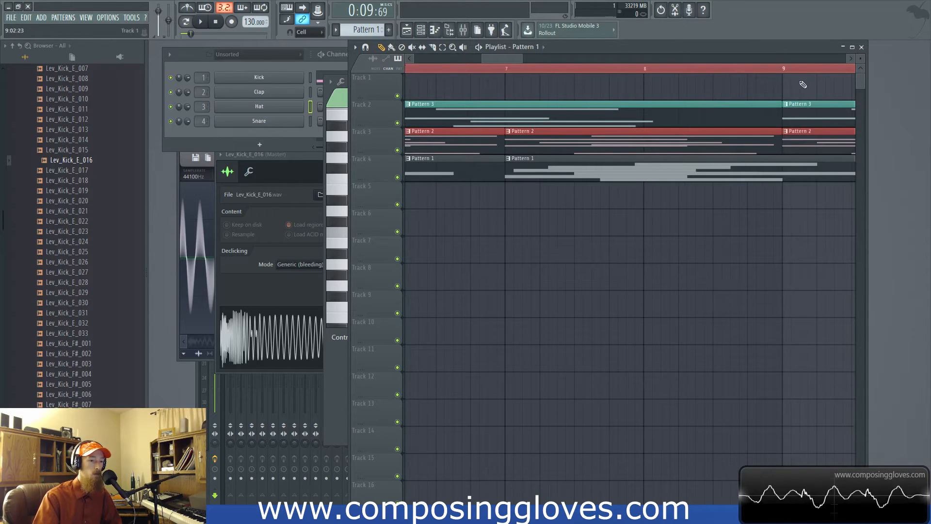
left_click(508, 133)
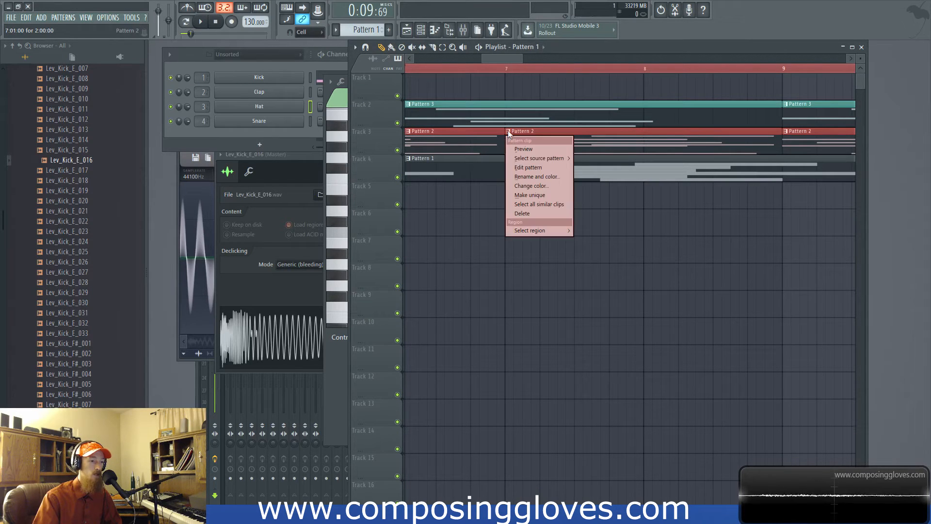
left_click(510, 135)
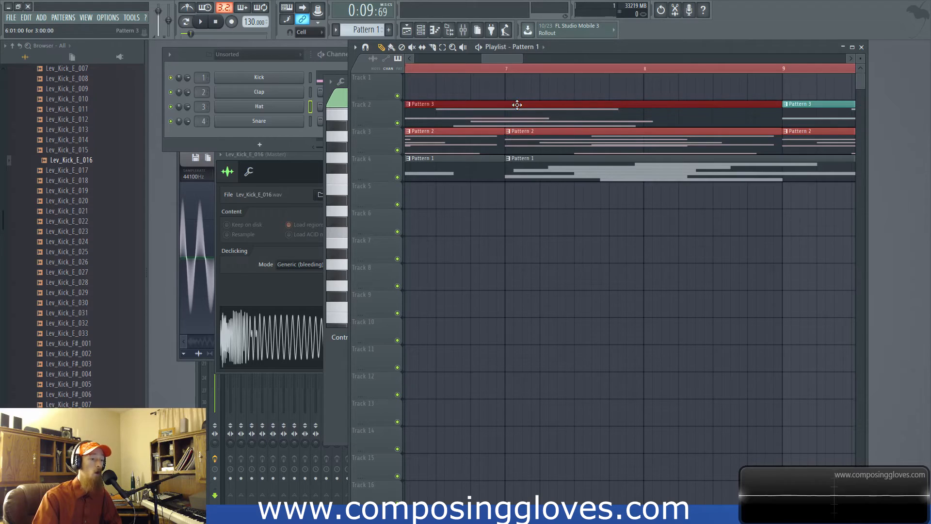
scroll(465, 92, "down", 8)
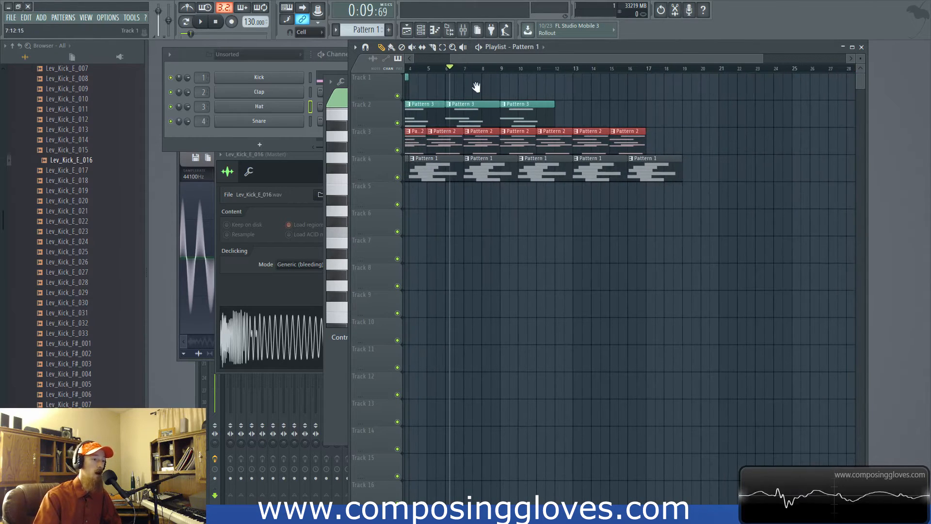
left_click_drag(480, 89, 715, 132)
left_click_drag(455, 113, 693, 167)
left_click(519, 85, "ctrl")
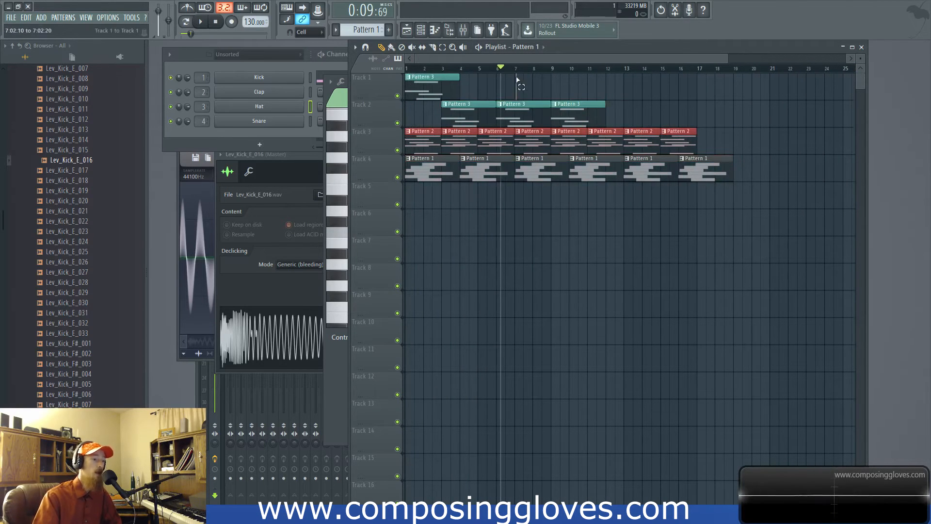
Compare the channel colors in the Channel rack with the note colors in the playlist clips
left_click(219, 136)
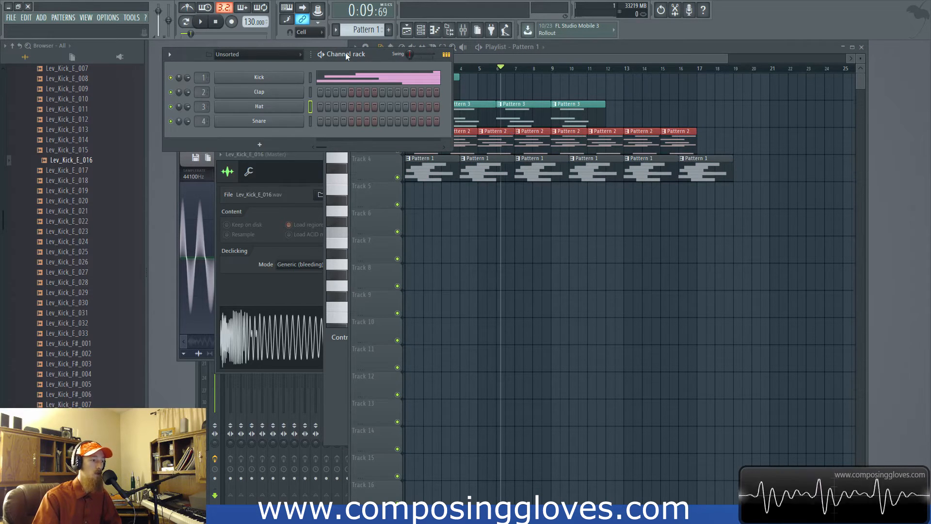
left_click(542, 168)
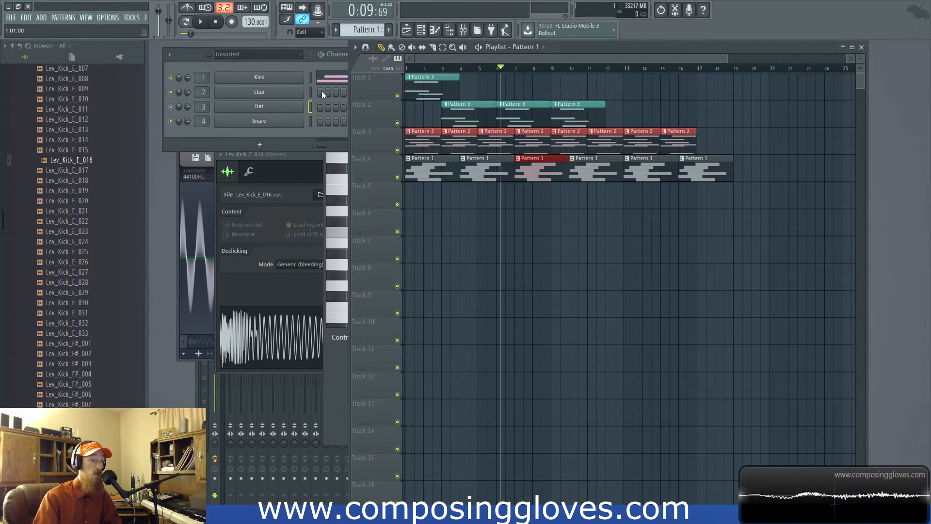
left_click(286, 64)
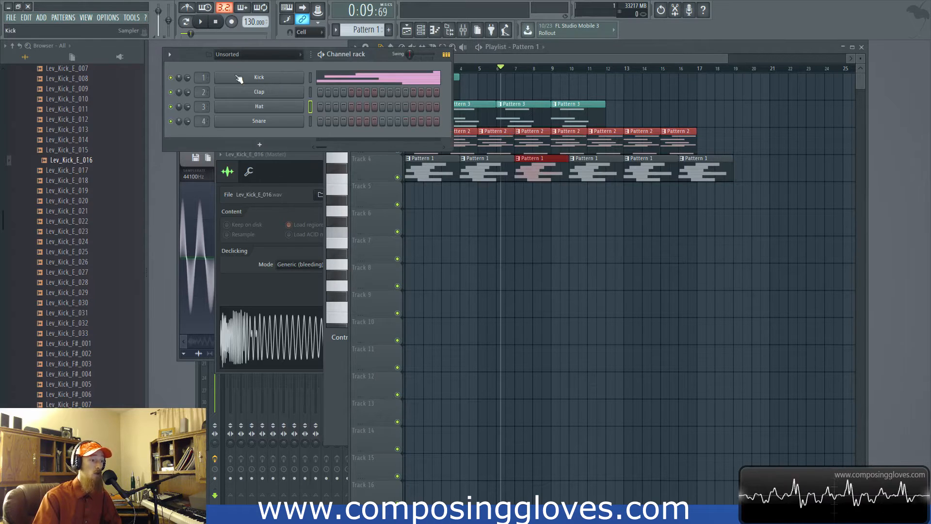
scroll(534, 135, "up", 4)
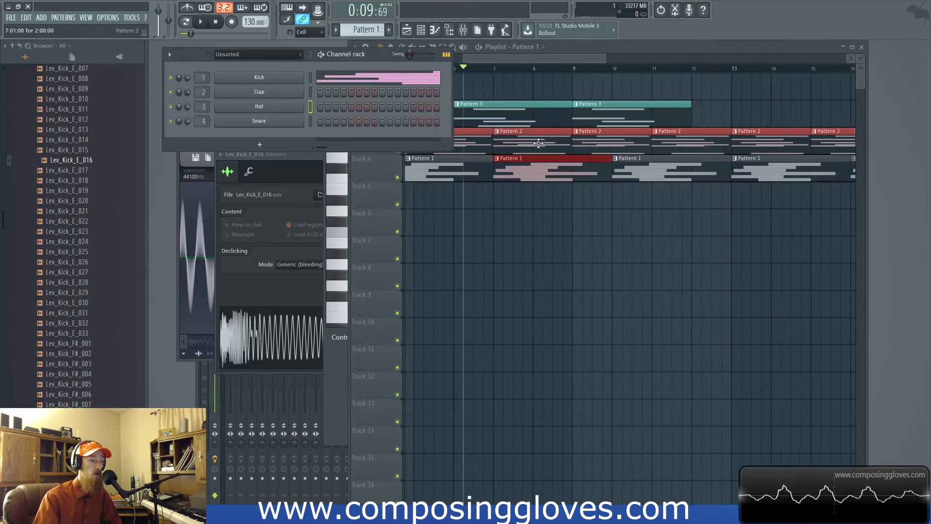
left_click(510, 122)
left_click(650, 111)
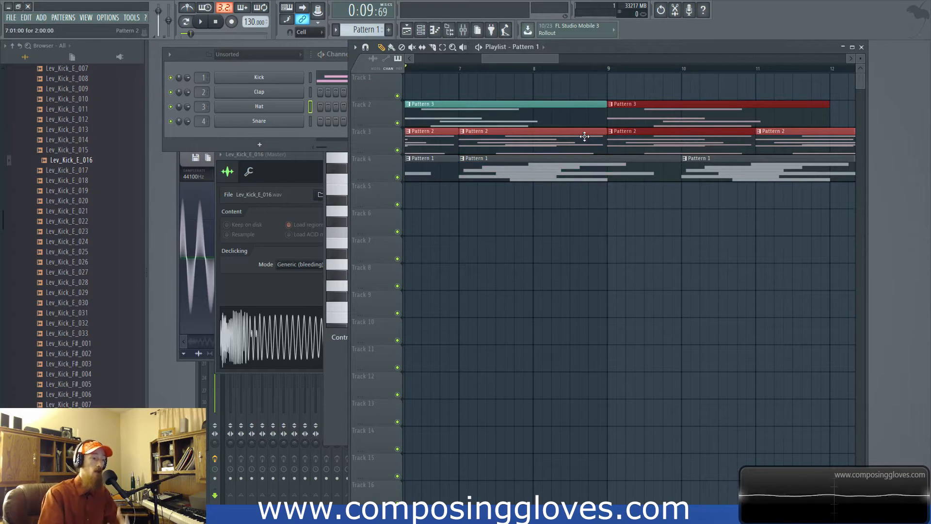
Change the Kick channel's color to yellow and keep its name
right_click(287, 78)
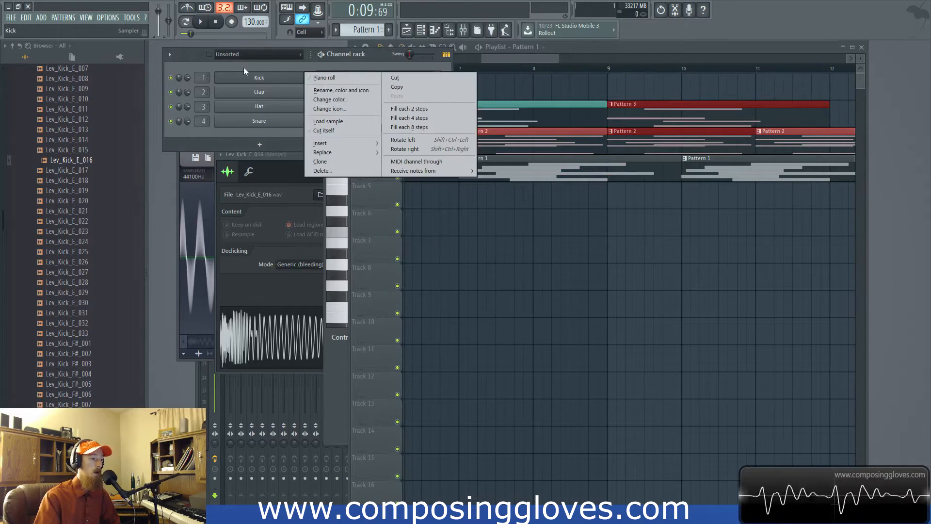
left_click(259, 76)
left_click(350, 79)
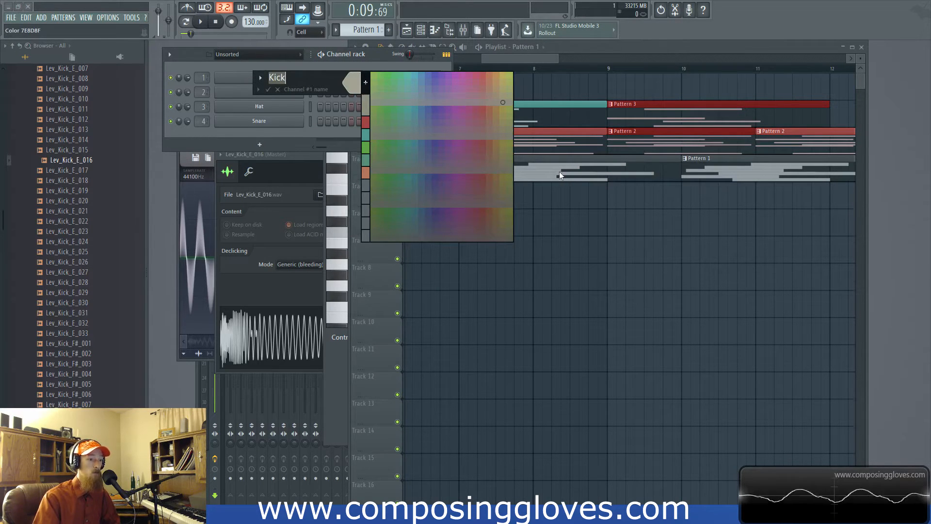
left_click(374, 136)
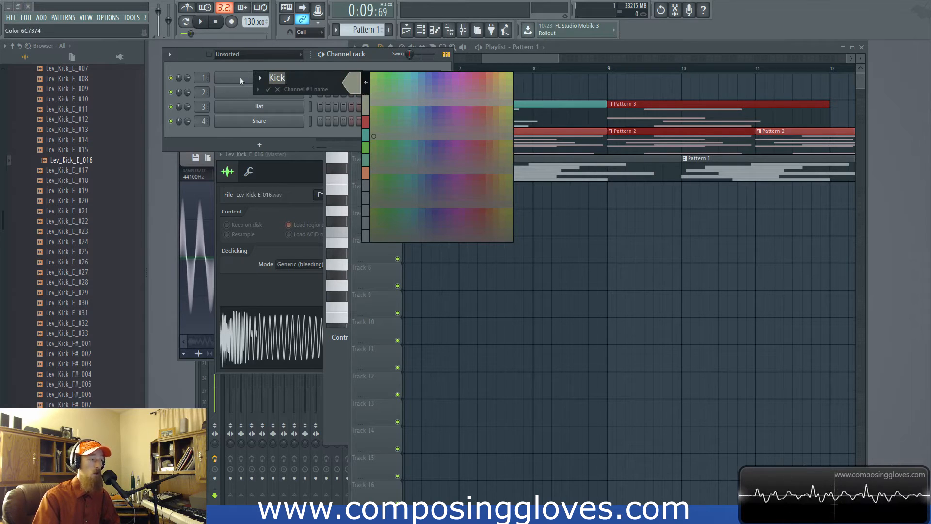
left_click(502, 75)
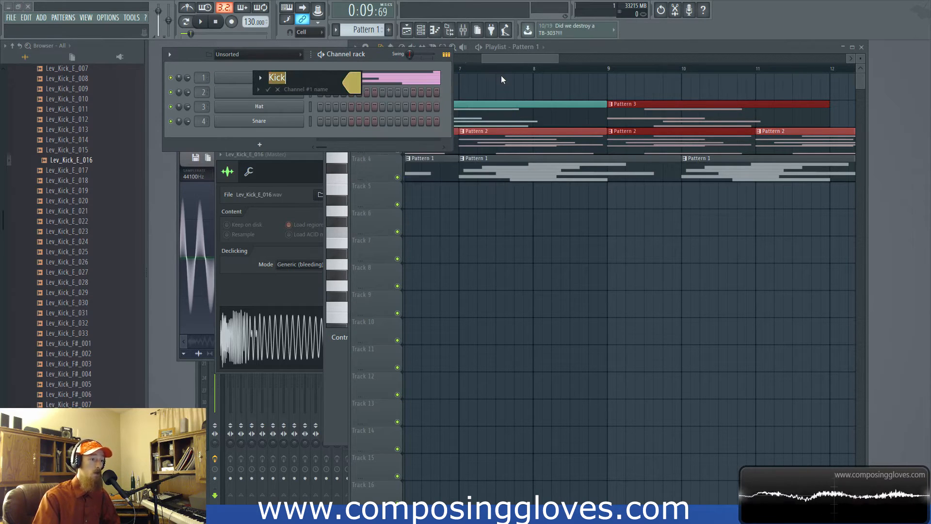
key("Return")
Examine the notes of the Pattern 1 clips on Track 4 against the Kick channel's color
left_click_drag(517, 59, 479, 58)
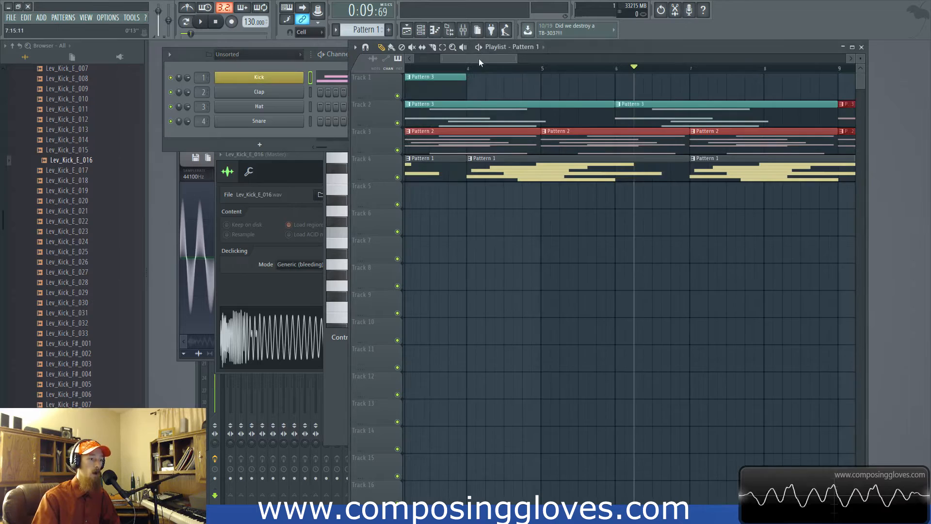
scroll(543, 190, "down", 6)
left_click_drag(470, 177, 723, 175)
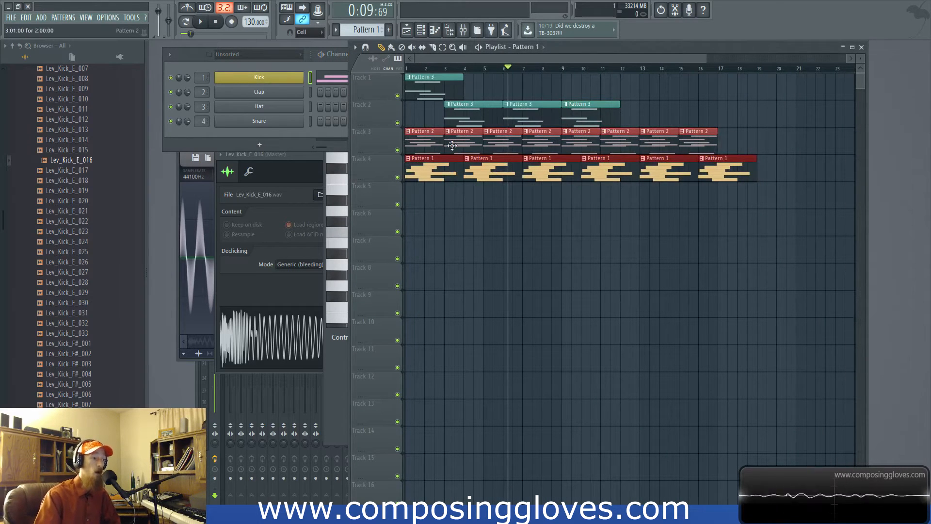
left_click(312, 83)
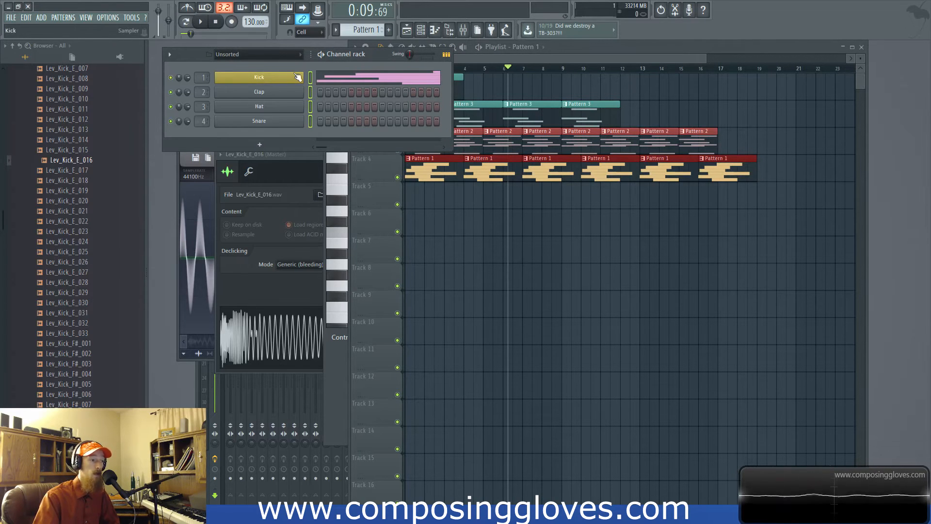
scroll(645, 141, "down", 2)
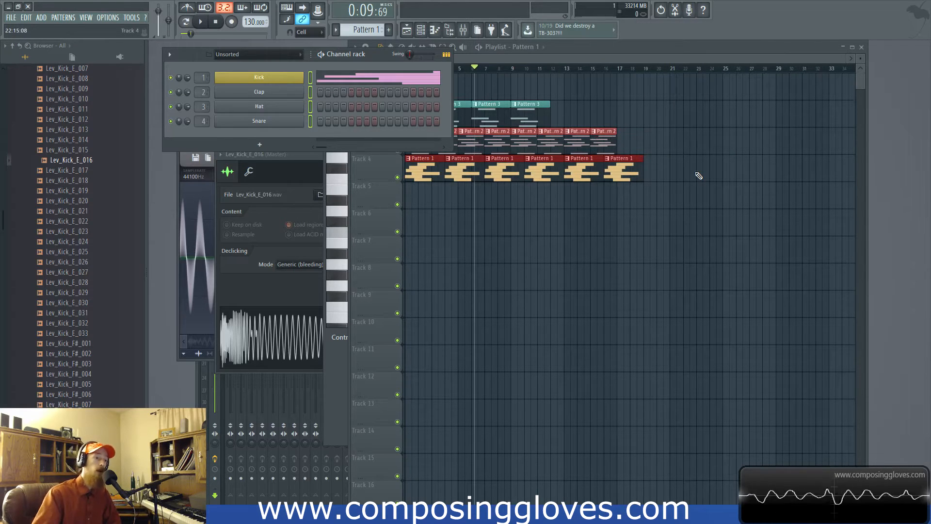
left_click_drag(514, 147, 572, 162)
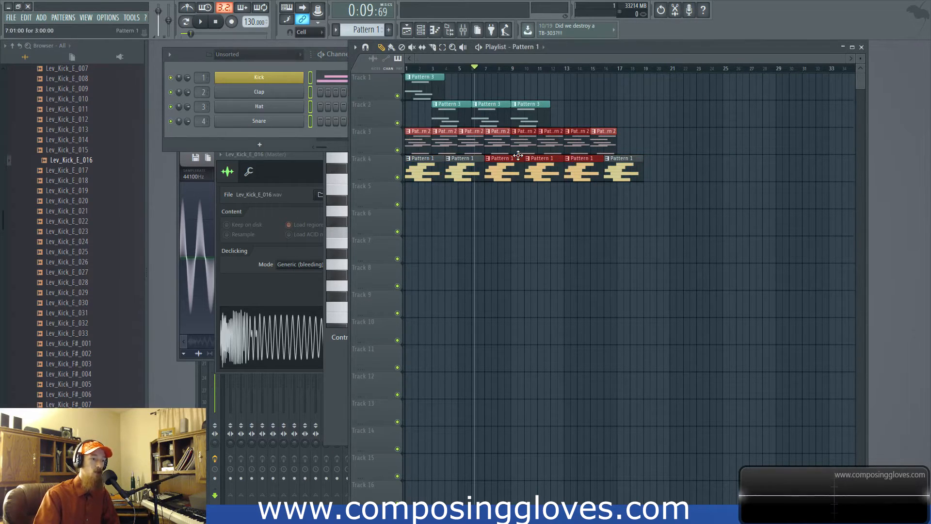
scroll(519, 155, "up", 4)
scroll(523, 154, "down", 5)
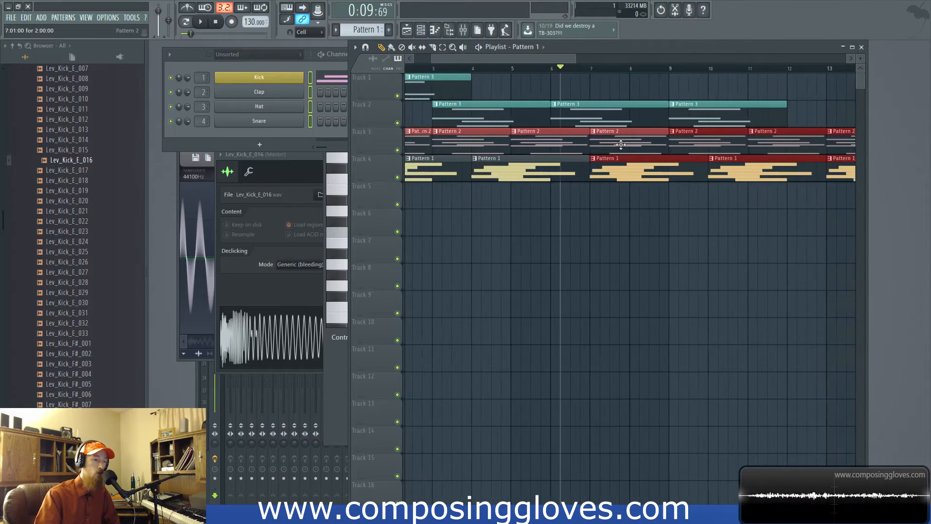
scroll(621, 144, "down", 1)
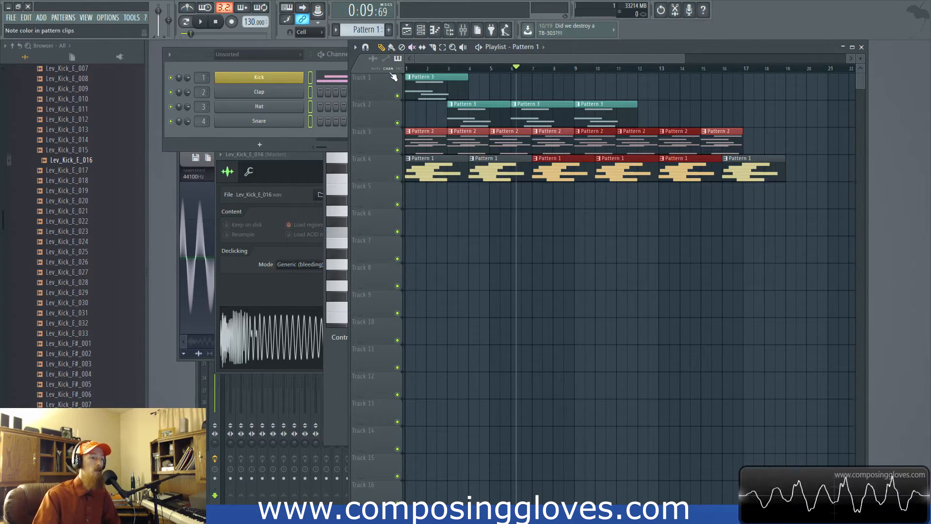
Switch the notes in pattern clips to note color group coloring and back to parent channel coloring
left_click(376, 69)
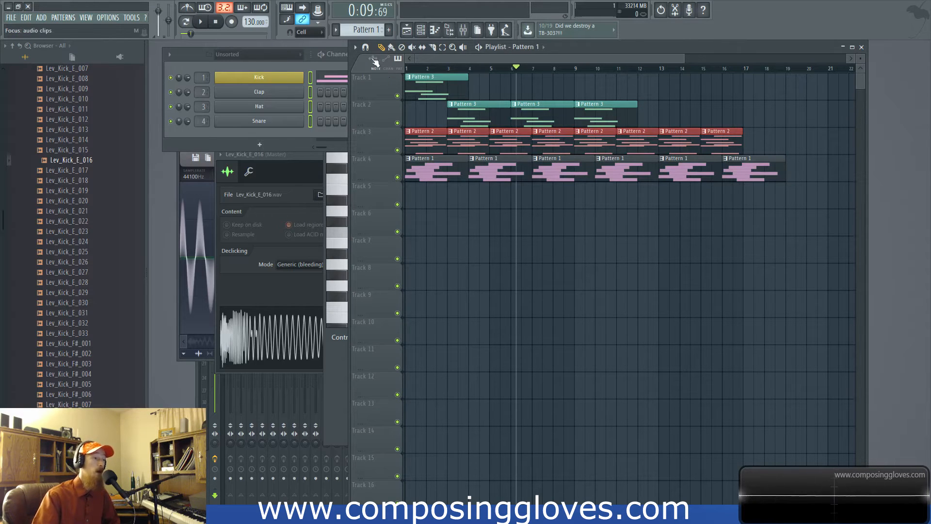
left_click(388, 68)
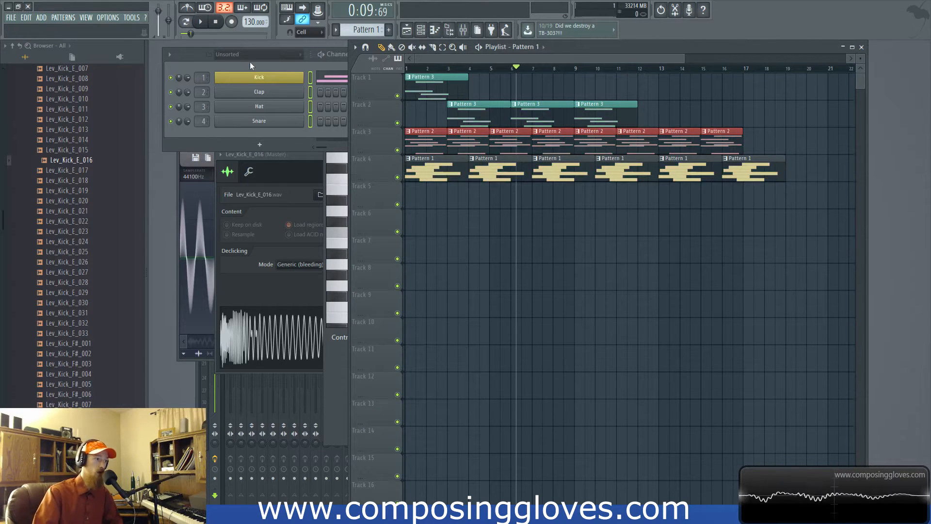
left_click(293, 53)
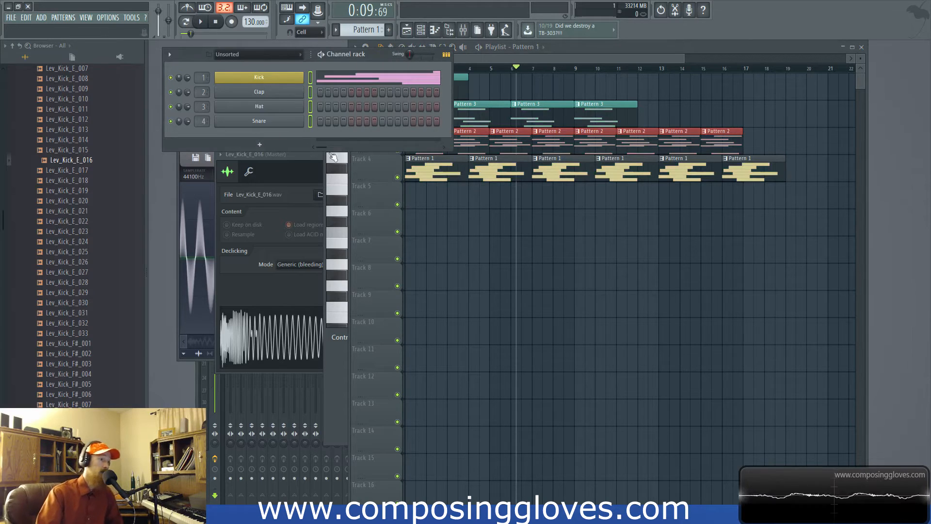
Set the note color in pattern clips to pattern color and select the Track 2 clip at bar 6 with the Track 3 clips at bars 5 and 7
left_click(586, 58)
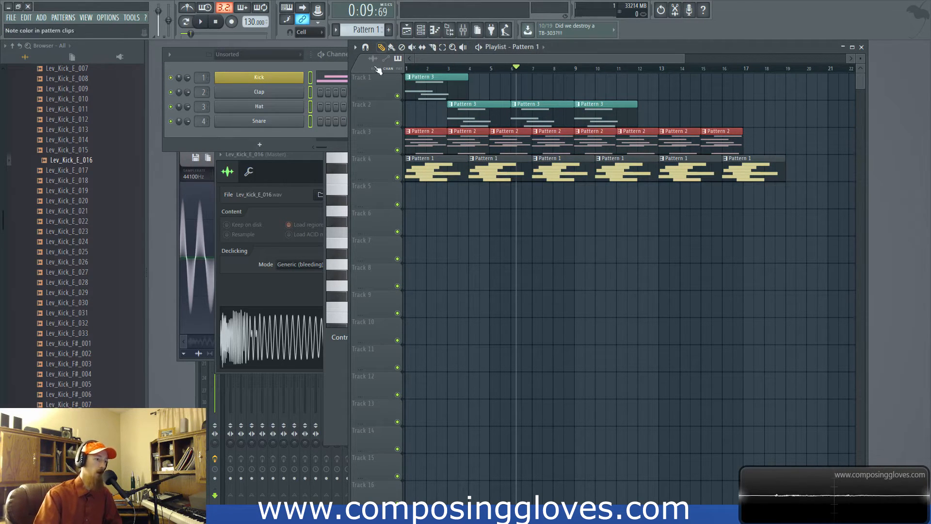
left_click(401, 69)
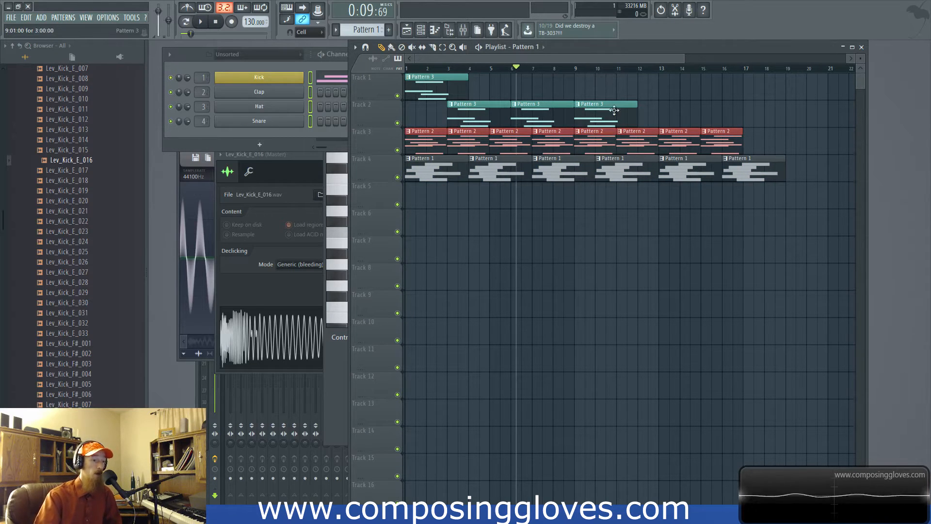
left_click_drag(524, 150, 542, 91)
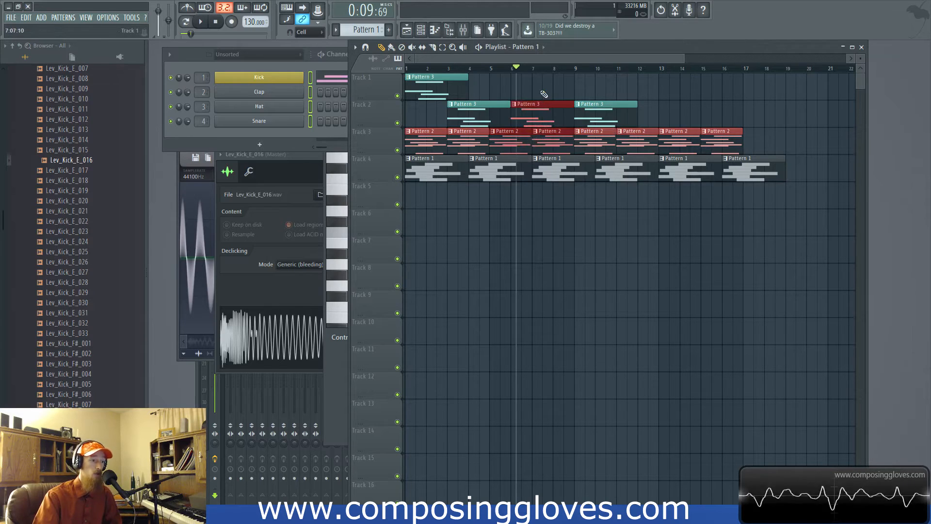
Clear the clip selection and set the note color in pattern clips to parent channel coloring
left_click(542, 91, "ctrl")
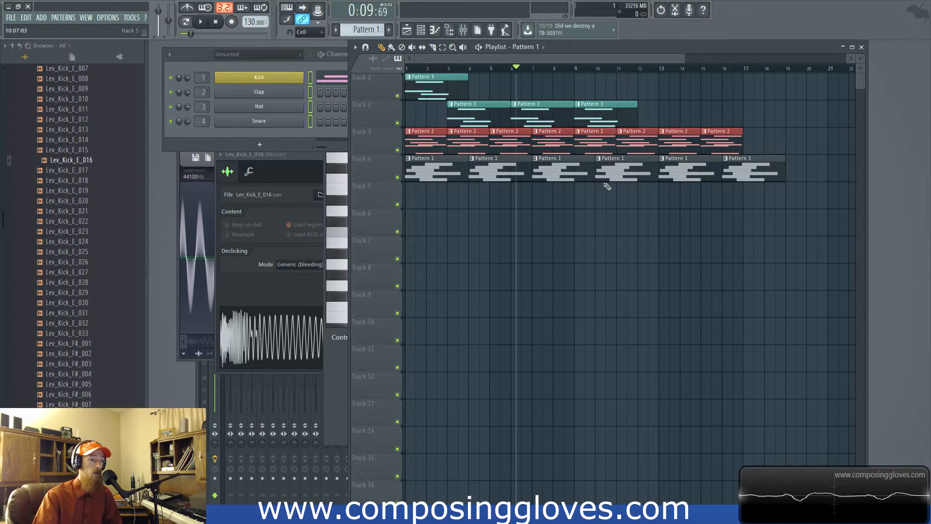
scroll(453, 110, "down", 4)
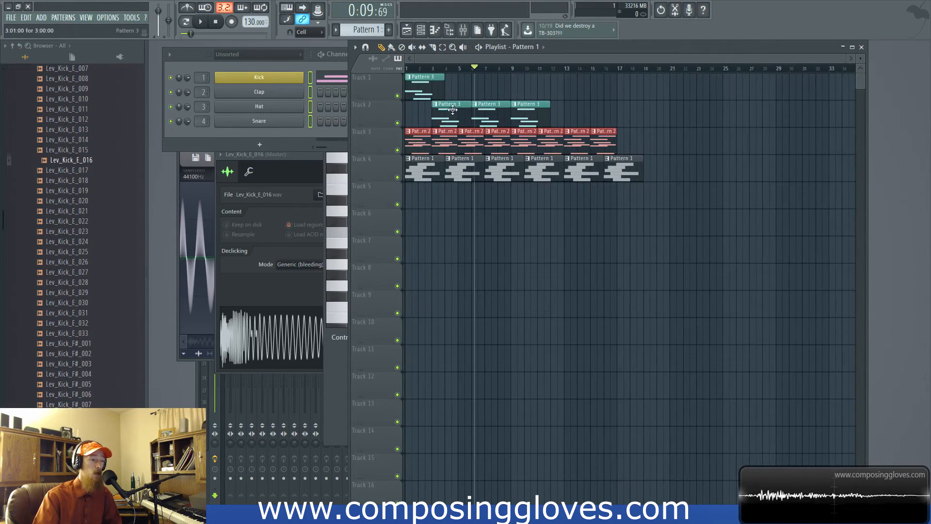
left_click(275, 59)
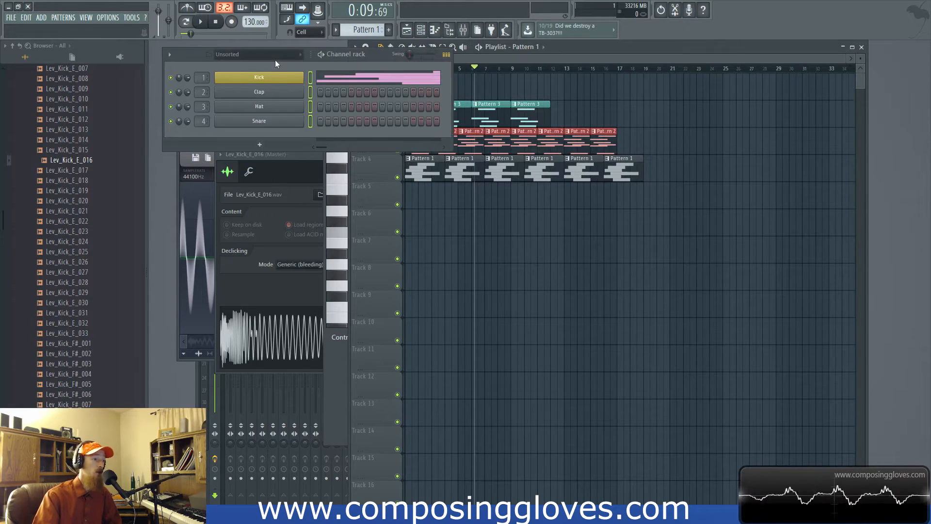
left_click(494, 59)
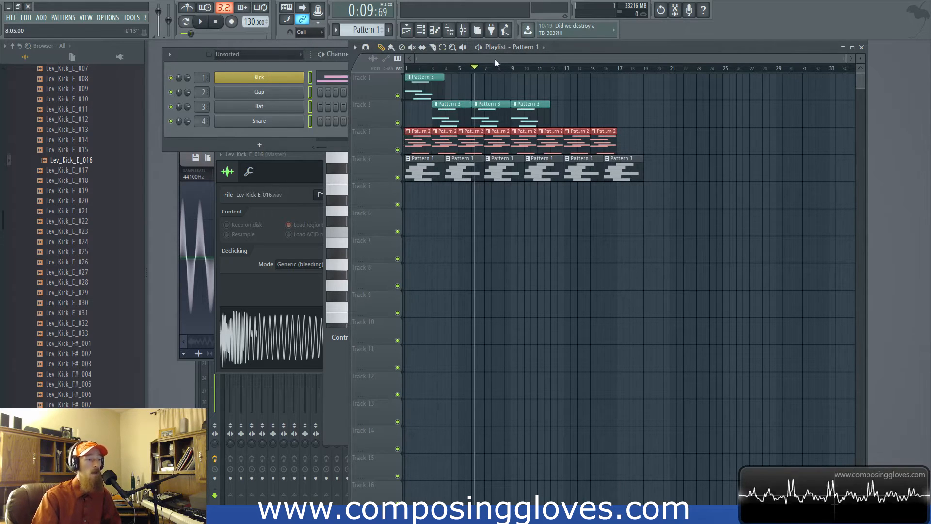
left_click(389, 68)
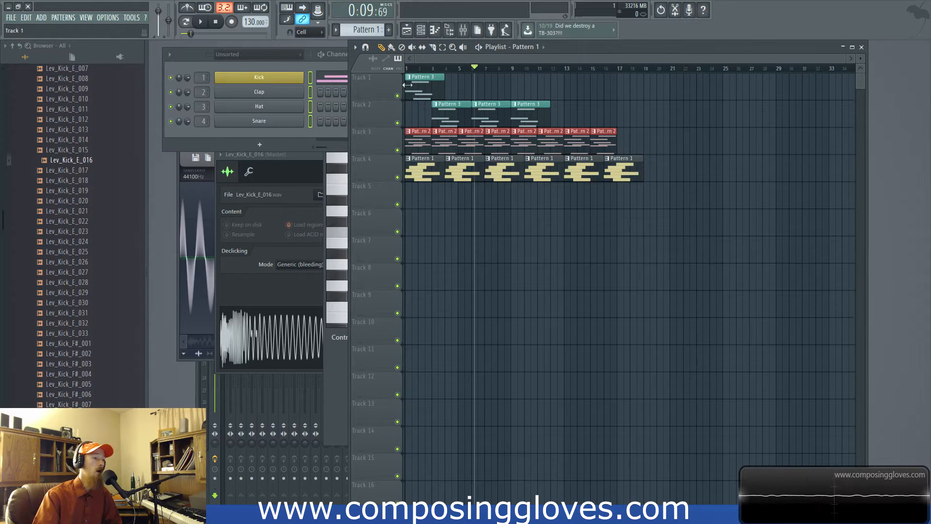
Make Pattern 3 the current pattern from its Track 1 clip and view the options of Track 2
left_click(414, 89)
right_click(371, 112)
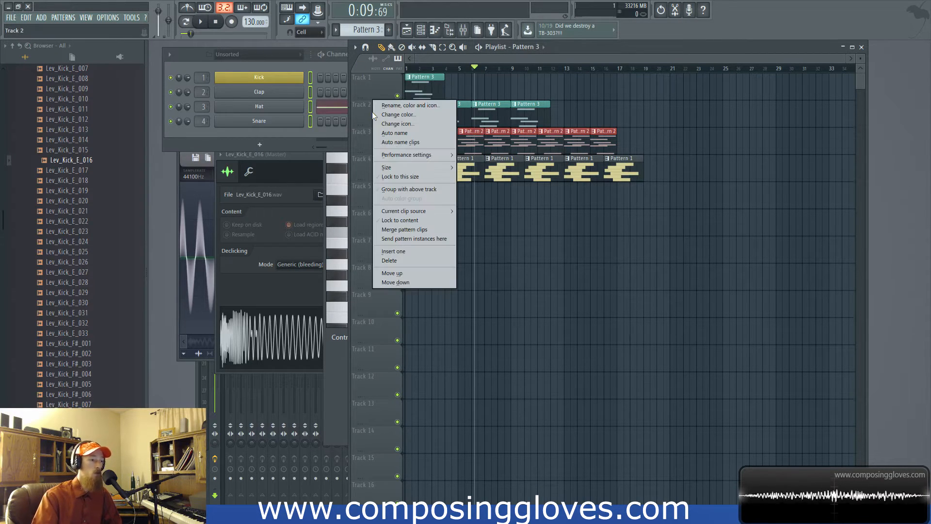
left_click(363, 113)
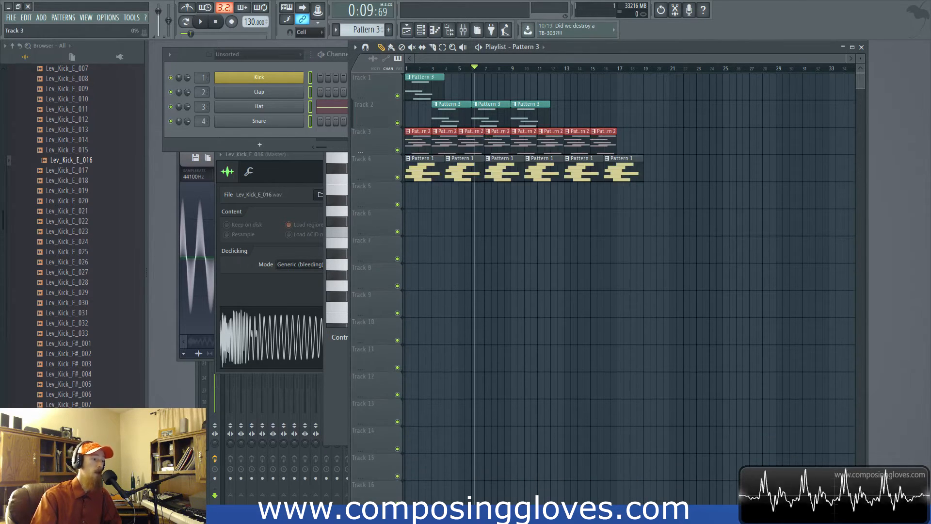
Shrink Track 3 to a thin strip and enlarge it to more than twice the height of the neighboring tracks
left_click_drag(360, 149, 382, 130)
left_click_drag(388, 73, 384, 77)
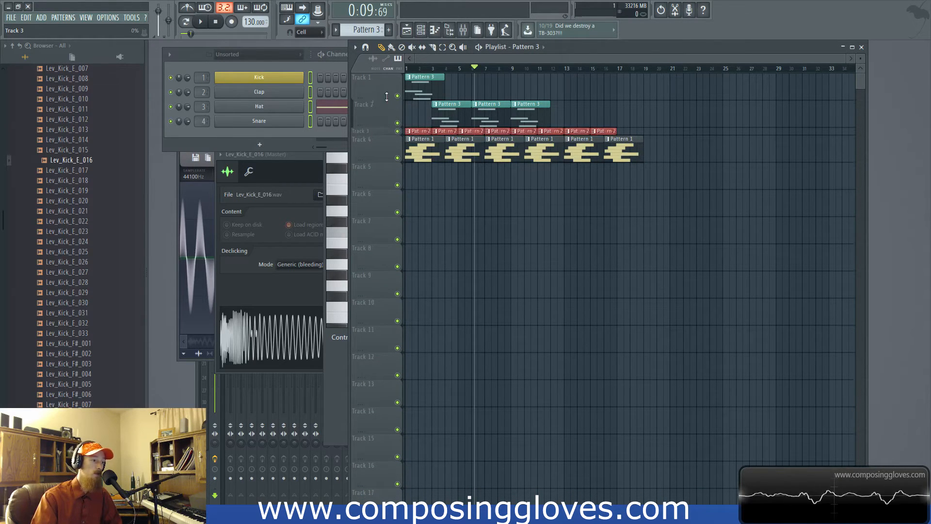
left_click_drag(396, 75, 373, 131)
left_click_drag(381, 90, 375, 190)
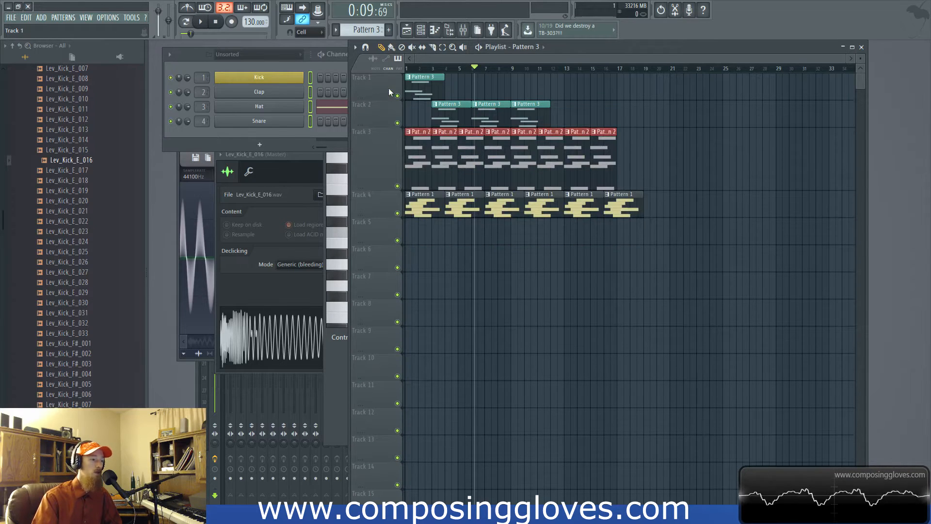
Group Tracks 2, 3 and 4 each with the track above and make Track 1 about twice as tall
right_click(377, 111)
left_click(397, 189)
right_click(369, 139)
left_click(392, 216)
right_click(368, 203)
left_click(392, 280)
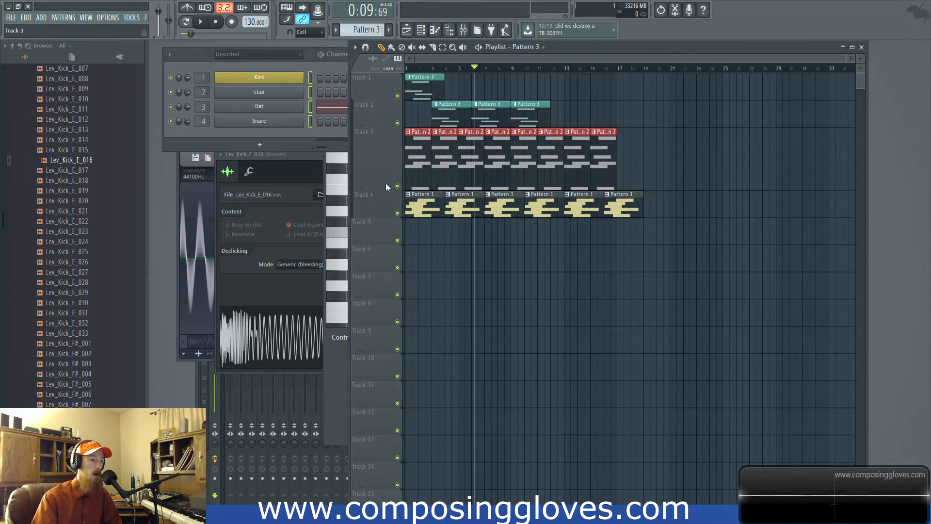
left_click_drag(363, 96, 368, 134)
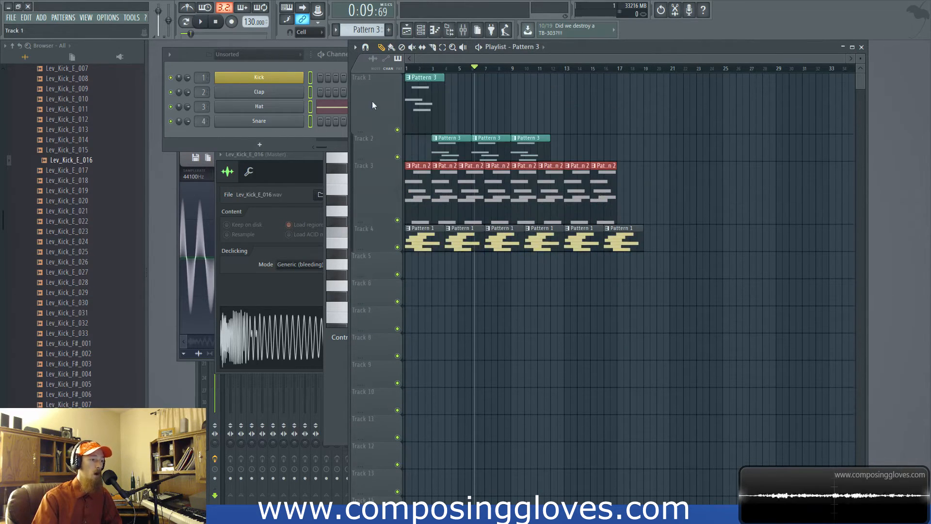
Change Track 1's color to purple, keeping its name, and auto color its whole track group
right_click(375, 100)
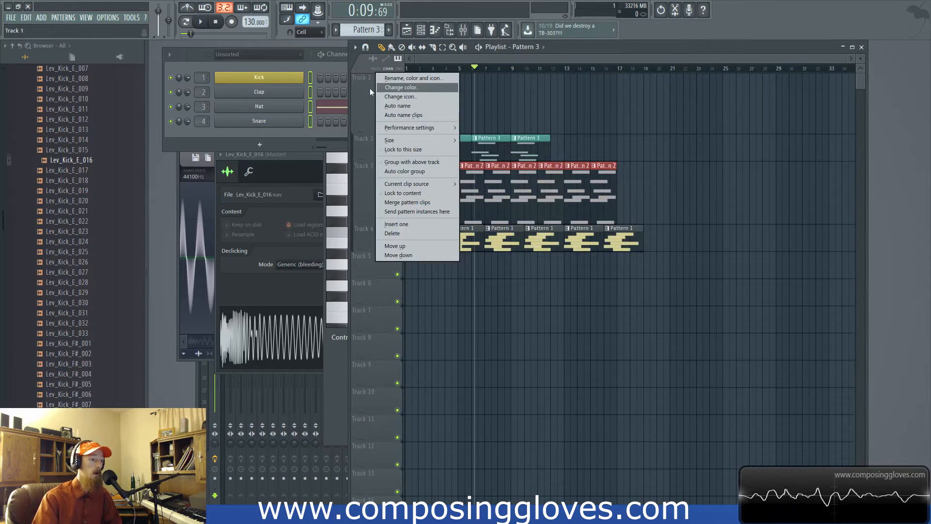
left_click(367, 93)
middle_click(365, 98)
left_click(469, 81)
left_click(518, 94)
left_click(468, 82)
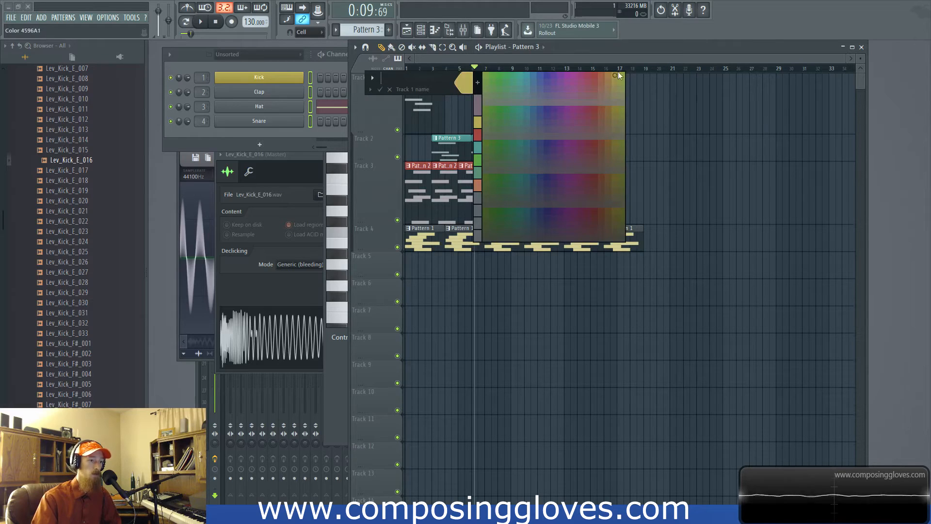
left_click(563, 74)
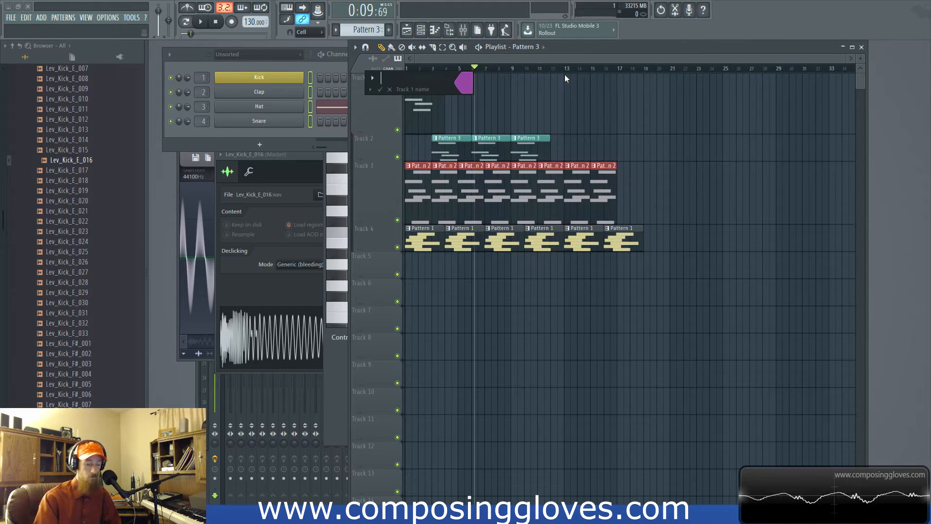
key("Return")
right_click(368, 112)
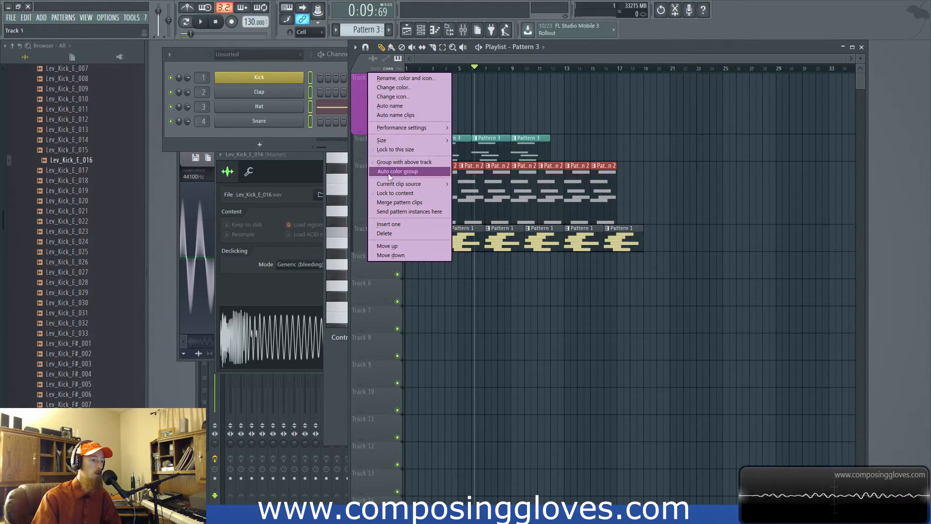
left_click(418, 172)
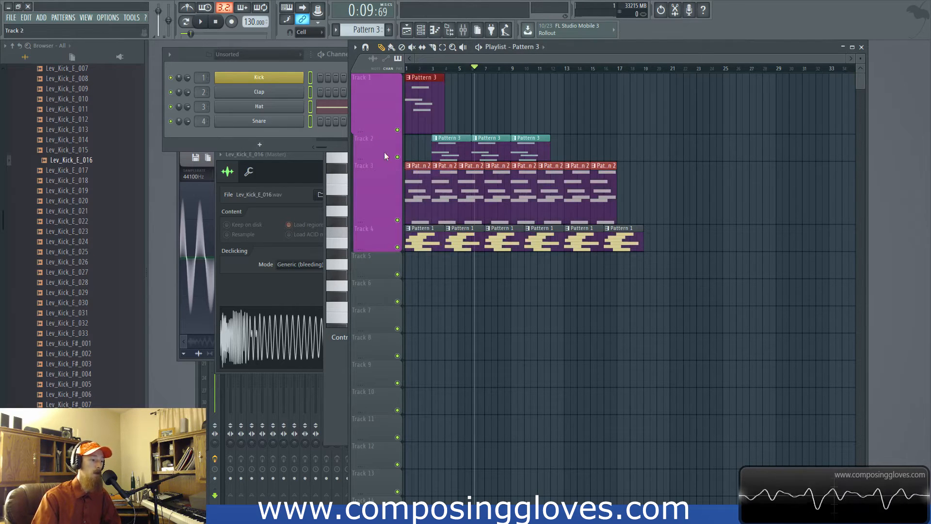
Make Track 4 taller and toggle its grouping with the track above
left_click_drag(371, 247, 371, 264)
right_click(378, 255)
left_click(417, 312)
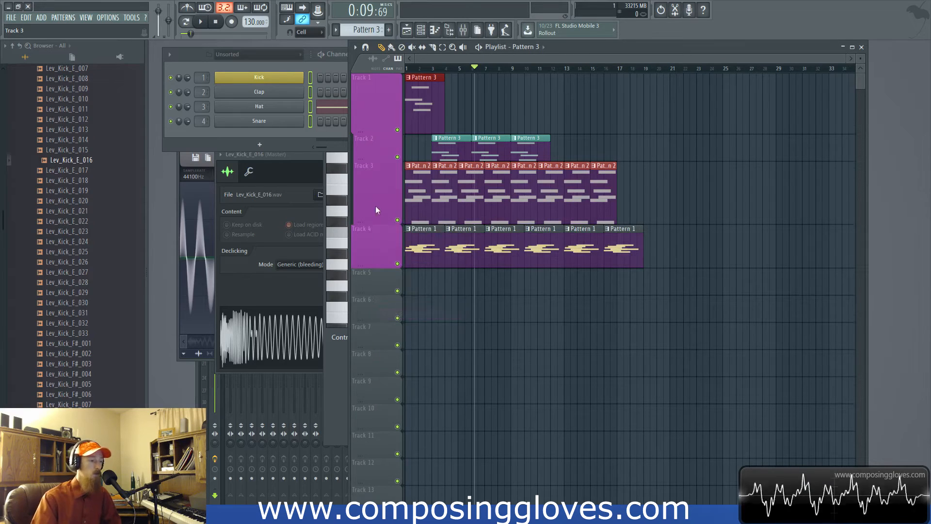
scroll(512, 229, "down", 2)
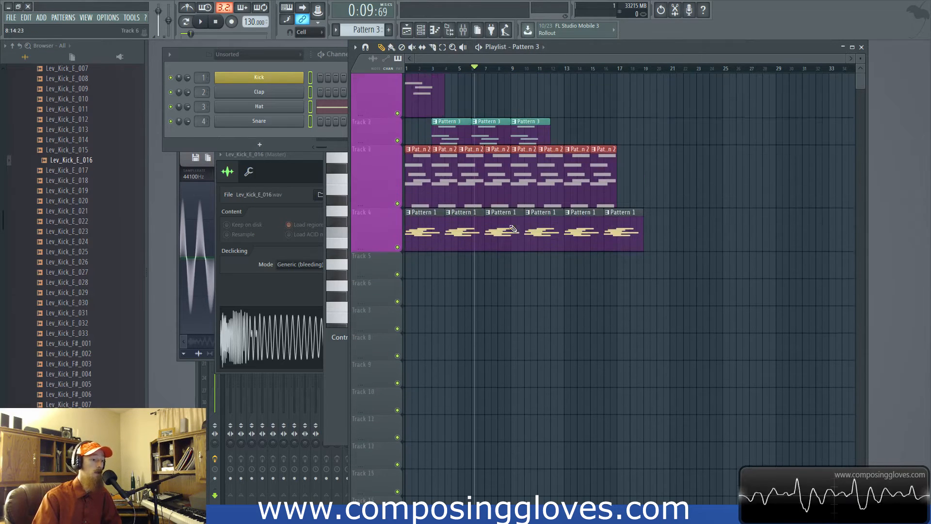
scroll(513, 229, "up", 2)
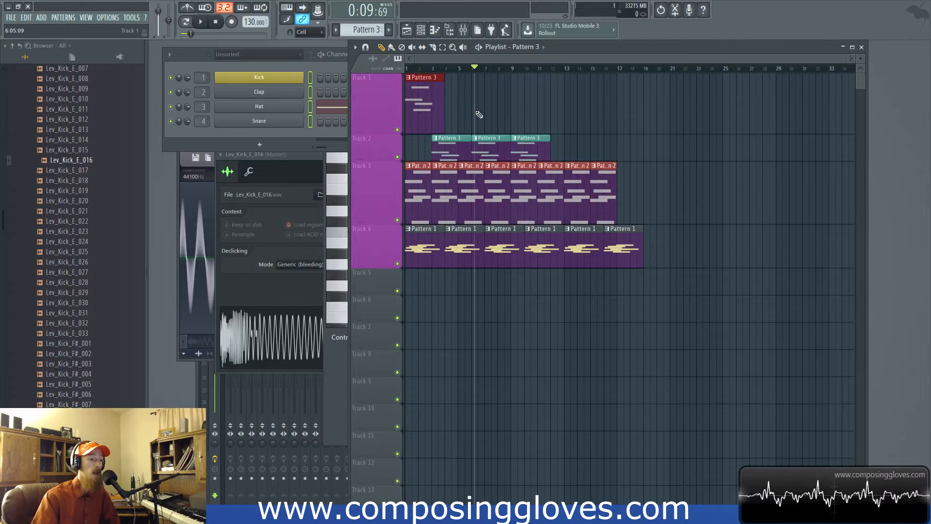
Open the current clip source picker and compare its Patterns, Channels and All views
scroll(479, 115, "up", 2)
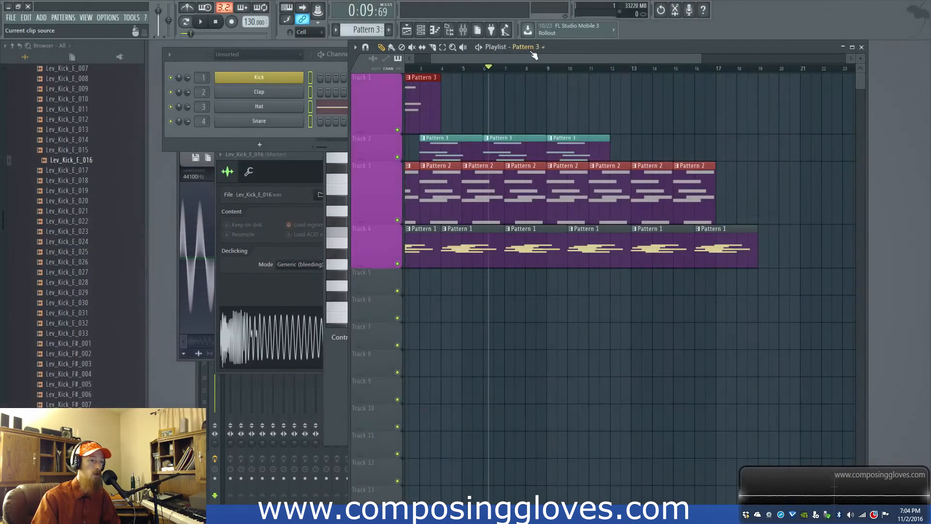
left_click(530, 49)
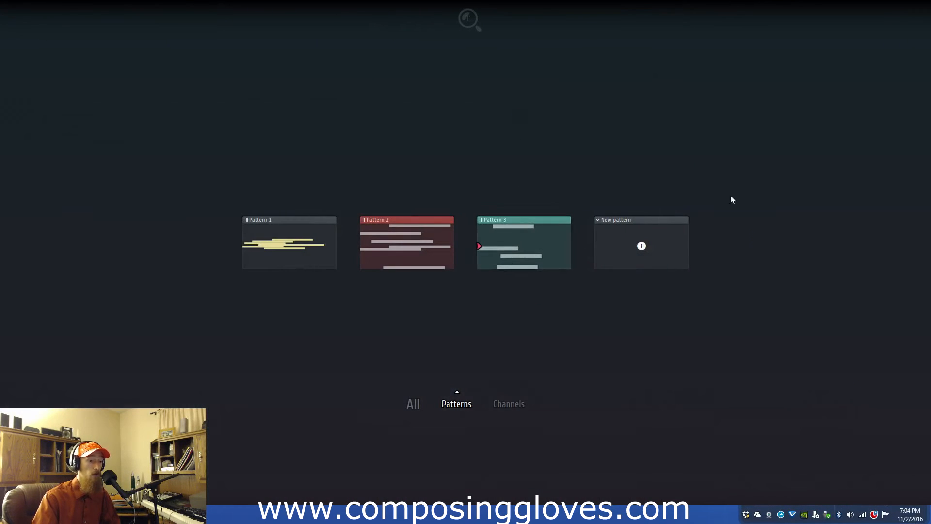
left_click(402, 394)
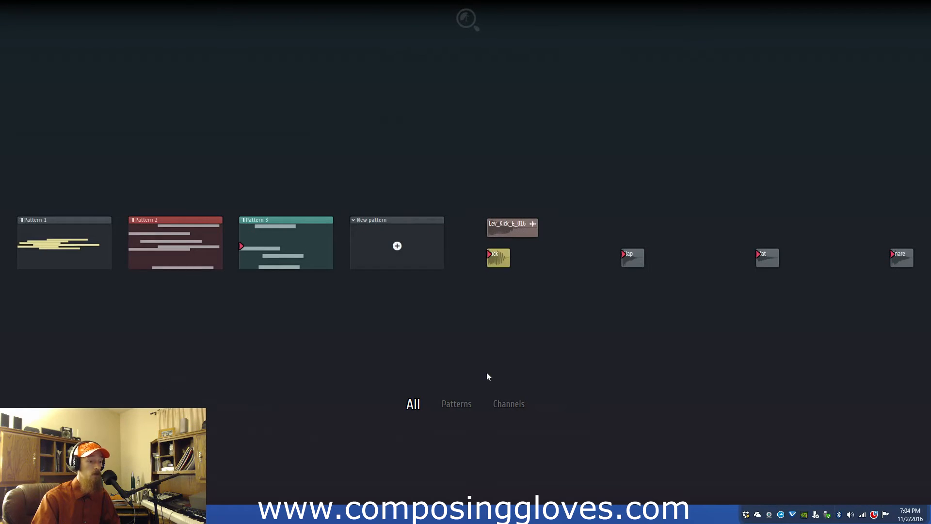
left_click(449, 407)
left_click(519, 407)
left_click(449, 406)
left_click(411, 403)
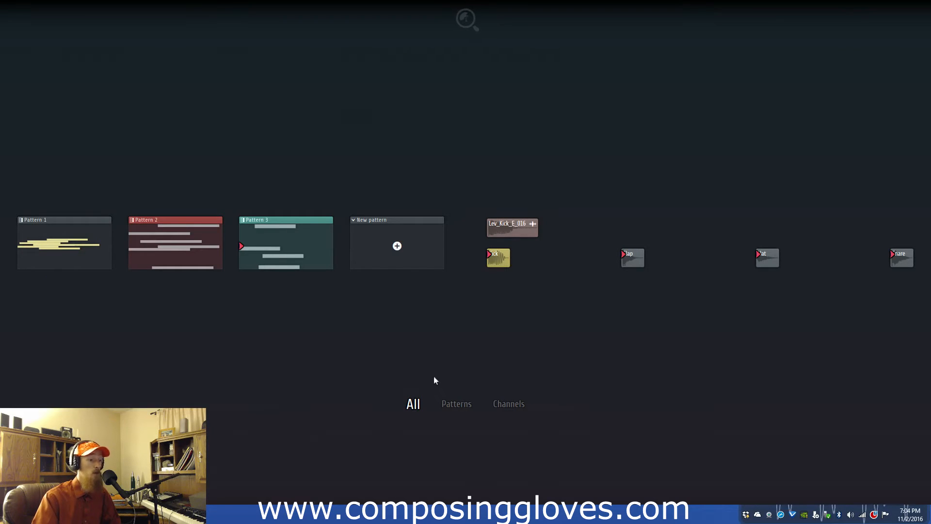
Inspect the Kick channel and Pattern 1 entries in the picker and return to the playlist with Pattern 3 still current
left_click(504, 267)
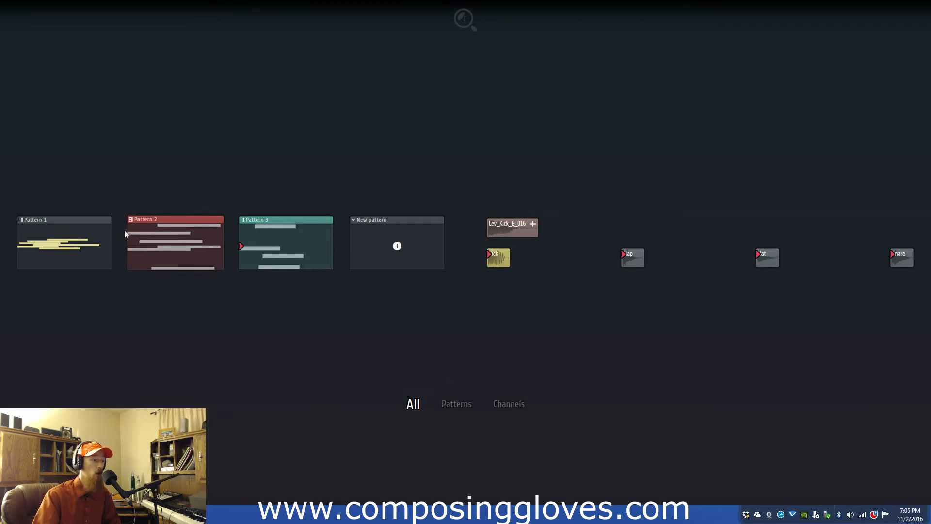
left_click(90, 219)
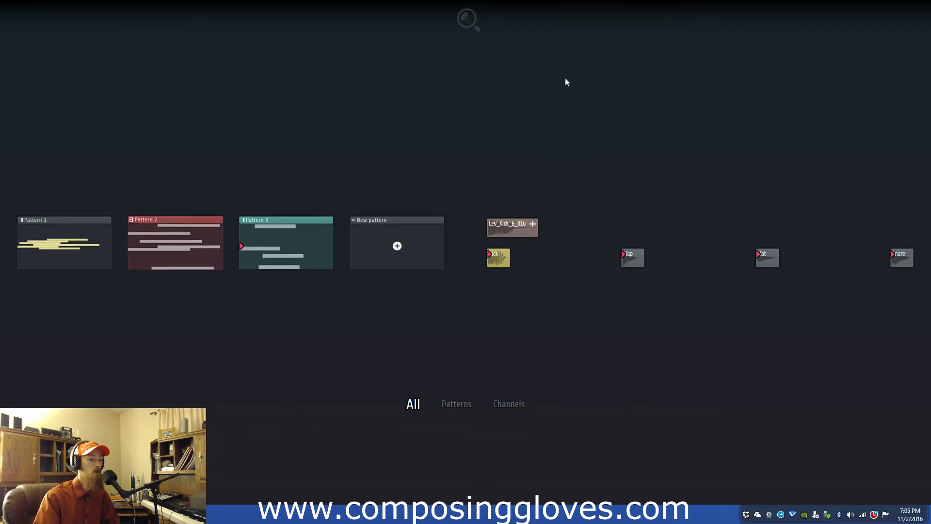
left_click(564, 336)
left_click(540, 46)
left_click(600, 100)
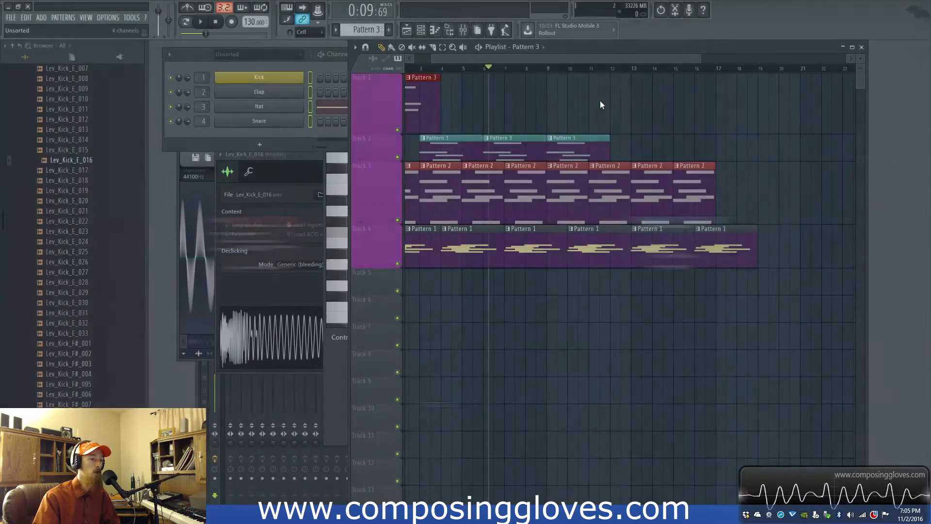
Place the Lev_Chord_A_14 sample from the Leviathan Part 2 Tonal - Chords folder on Track 5 at bar 6
scroll(658, 100, "left", 2)
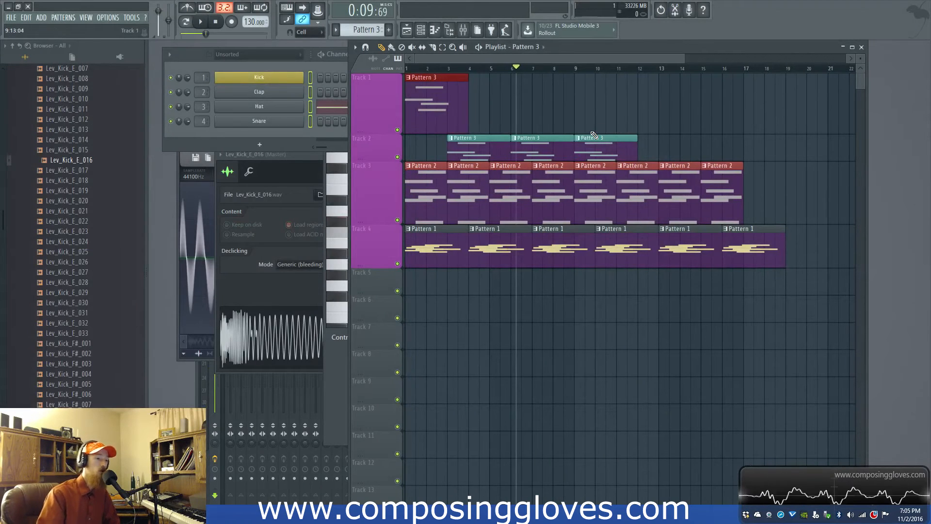
scroll(593, 134, "down", 2)
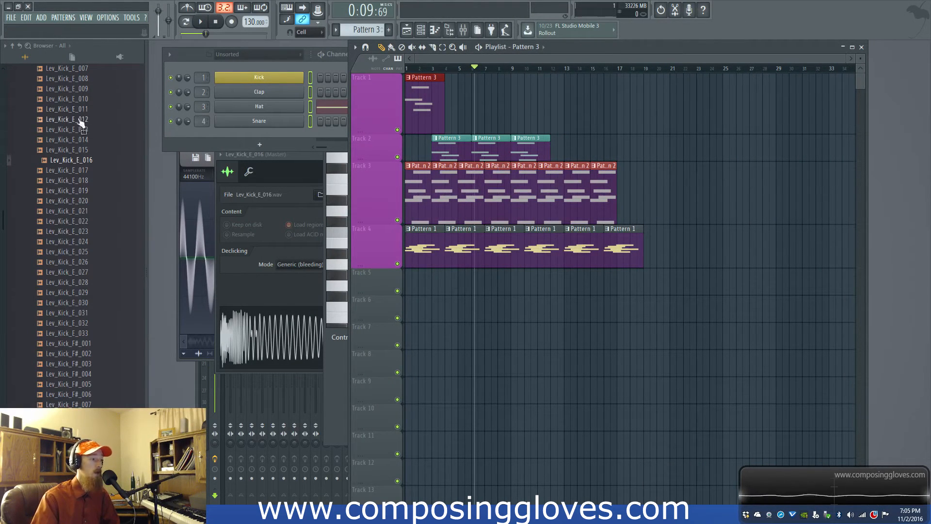
scroll(75, 190, "up", 20)
left_click(70, 262)
left_click(82, 229)
left_click(68, 239)
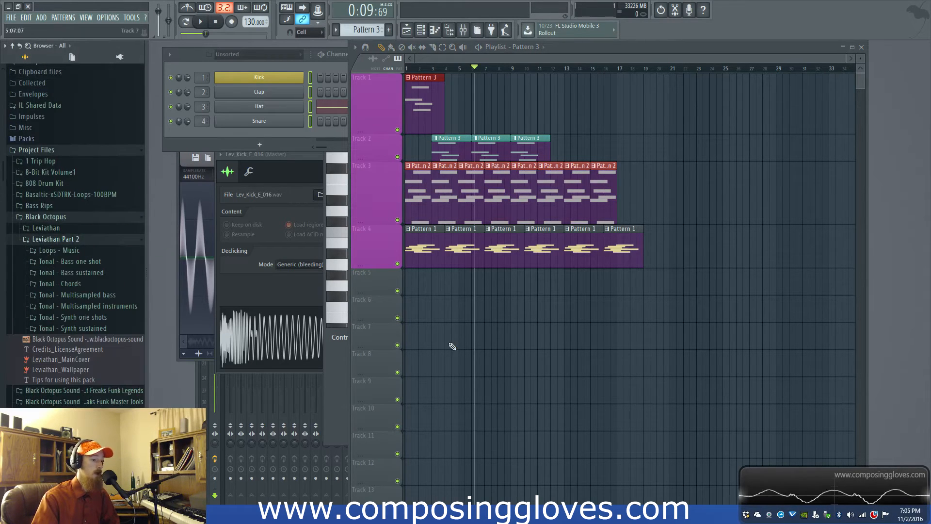
left_click(71, 284)
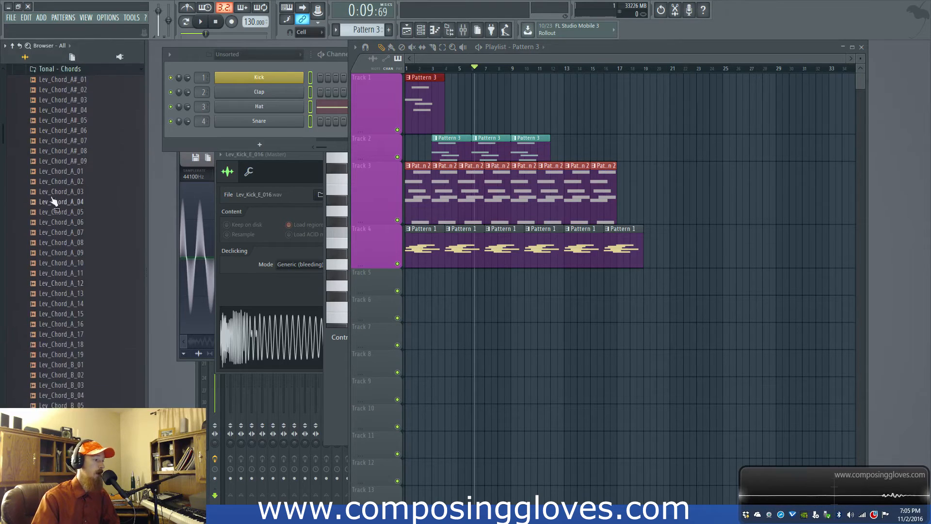
left_click_drag(93, 305, 473, 286)
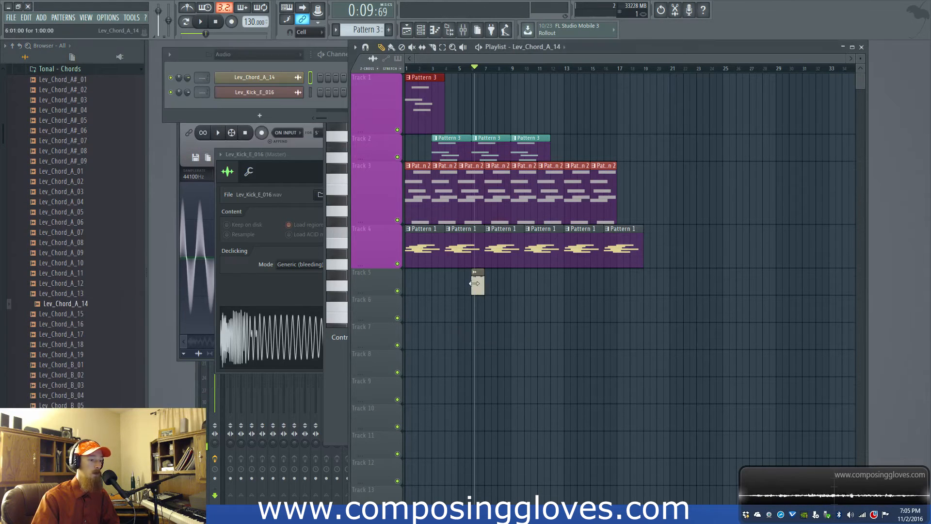
Open the channel settings of the Lev_Chord_A_14 clip on Track 5 and move that window clear of the clip
double_click(477, 286)
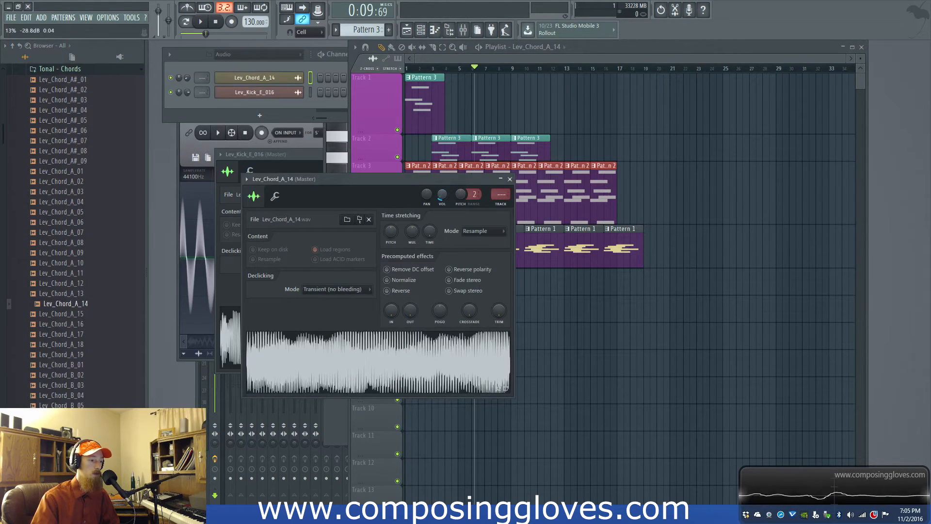
left_click_drag(396, 177, 261, 144)
scroll(486, 297, "up", 8)
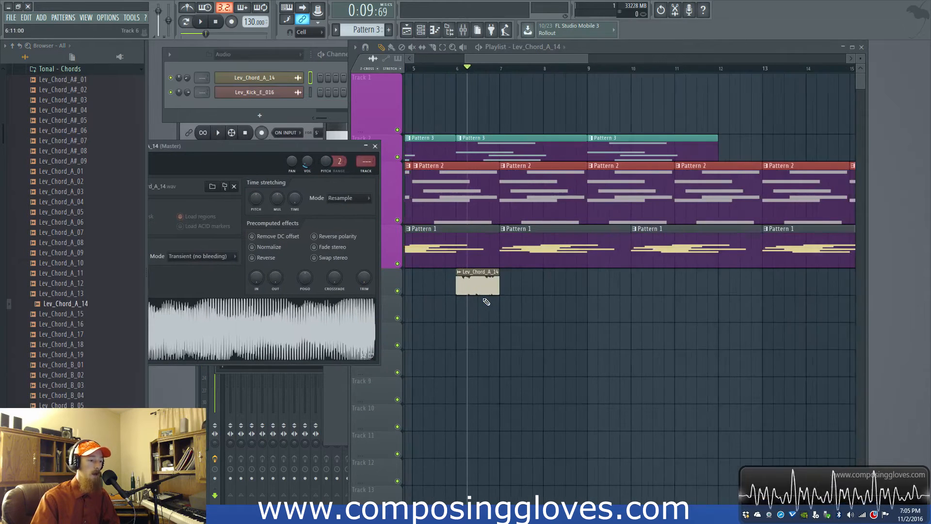
scroll(524, 303, "down", 2)
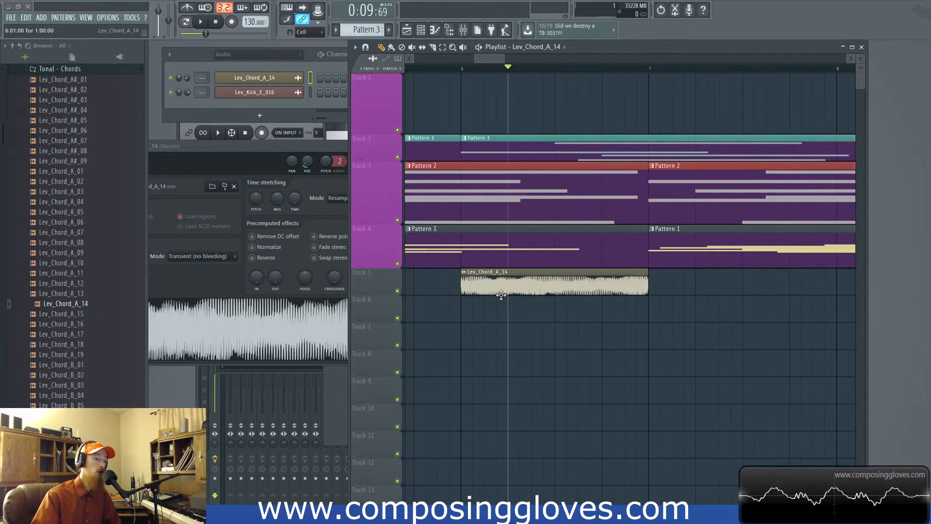
Turn on Multichannel waveform view for the Lev_Chord_A_14 sample and inspect the clip's separate channels in the playlist
right_click(294, 334)
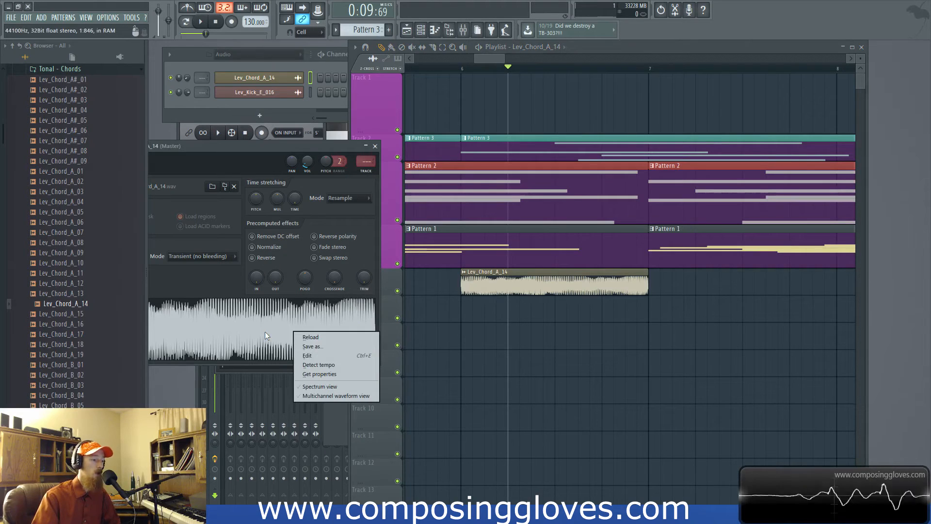
left_click(270, 146)
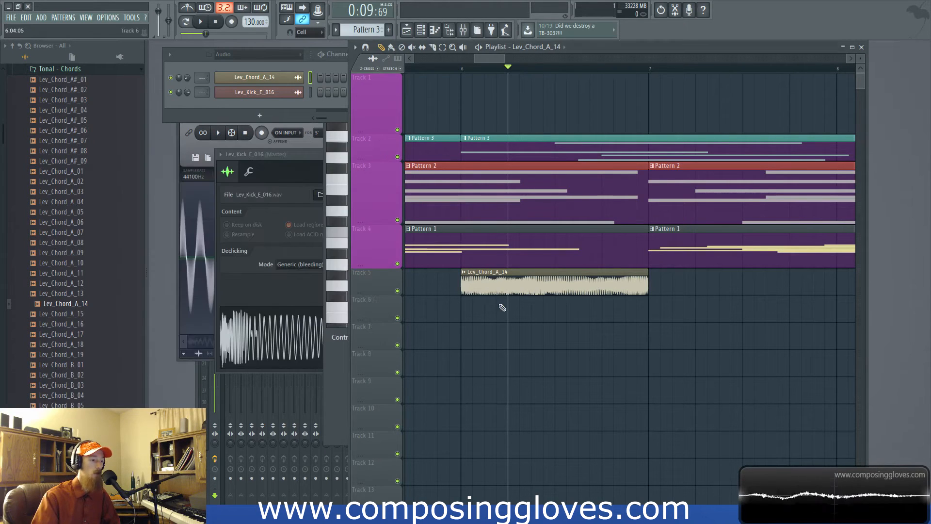
right_click(296, 332)
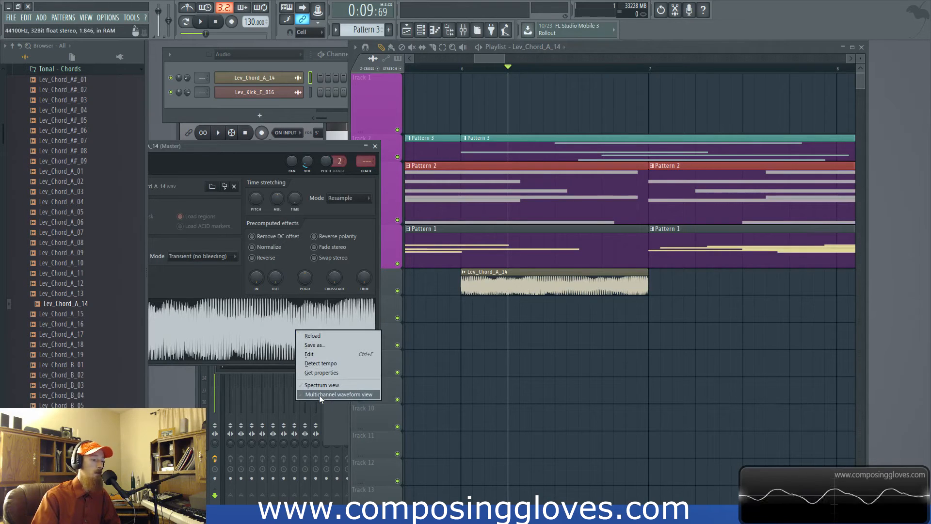
left_click(345, 393)
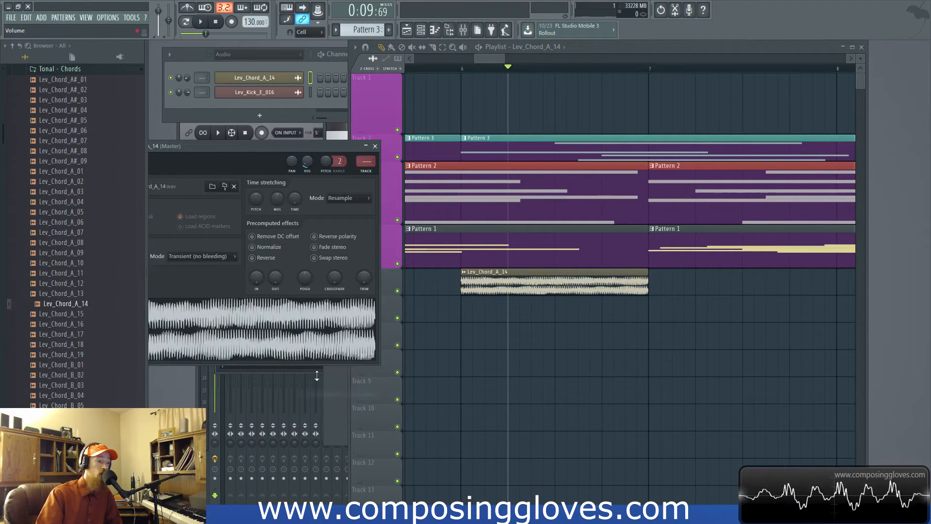
left_click_drag(499, 292, 554, 302)
left_click(546, 316, "ctrl")
scroll(479, 349, "up", 5)
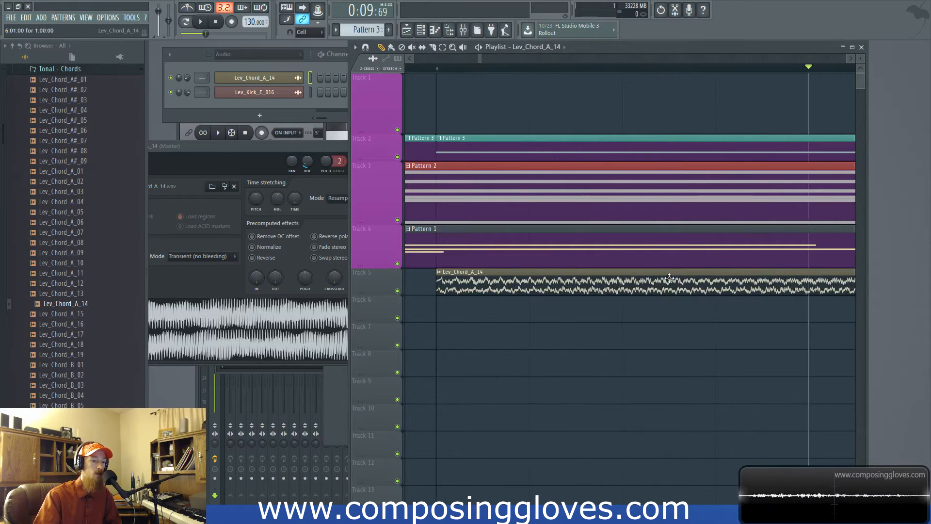
scroll(669, 277, "down", 5)
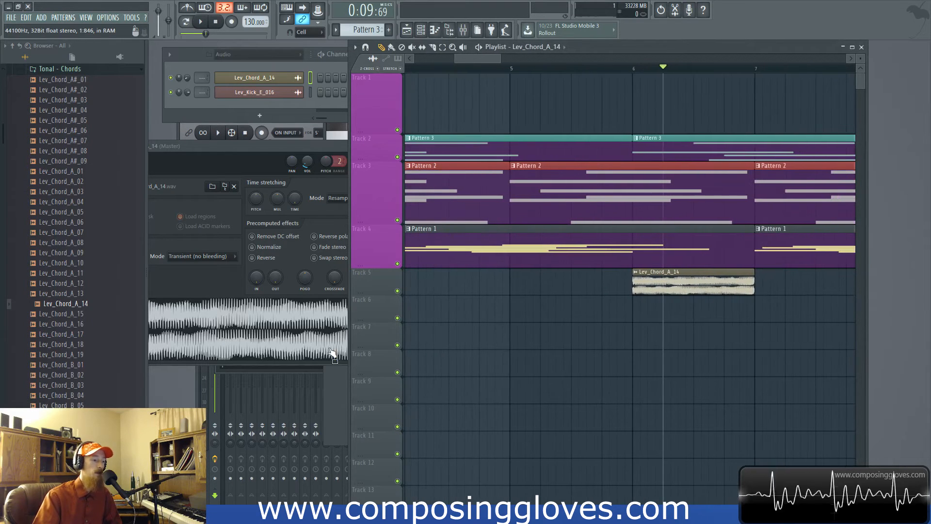
Turn on Spectrum view for the Lev_Chord_A_14 sample
right_click(285, 335)
left_click(686, 292)
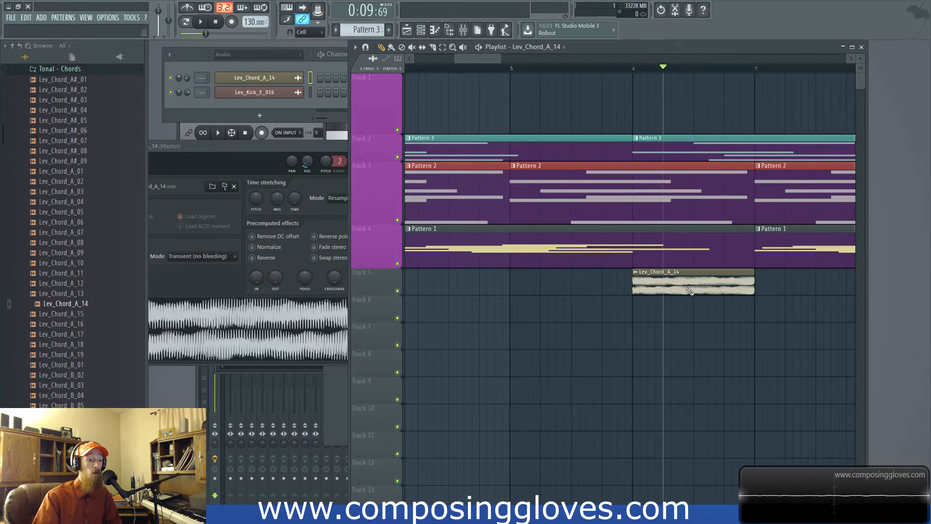
left_click(333, 338)
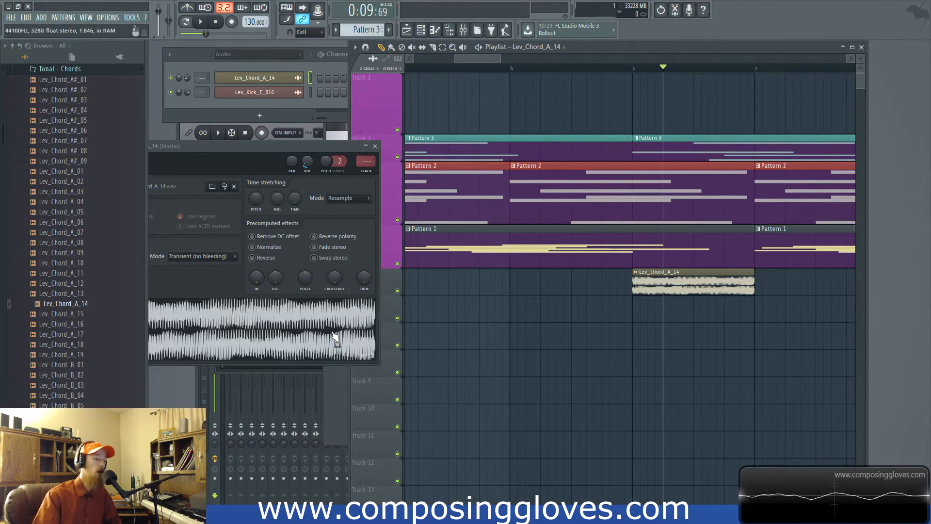
right_click(331, 333)
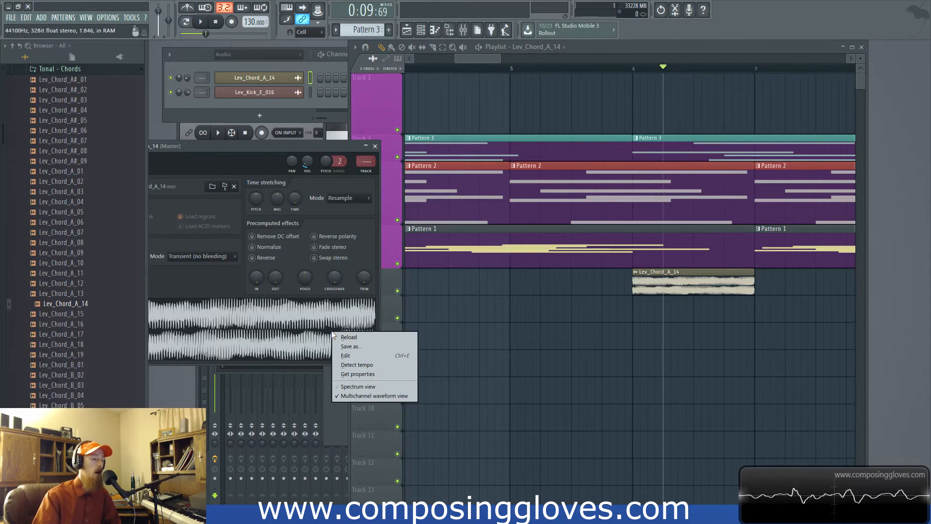
left_click(377, 387)
Enlarge Track 5 to about 1170% height and inspect the clip's spectrum in the playlist
scroll(704, 298, "up", 4)
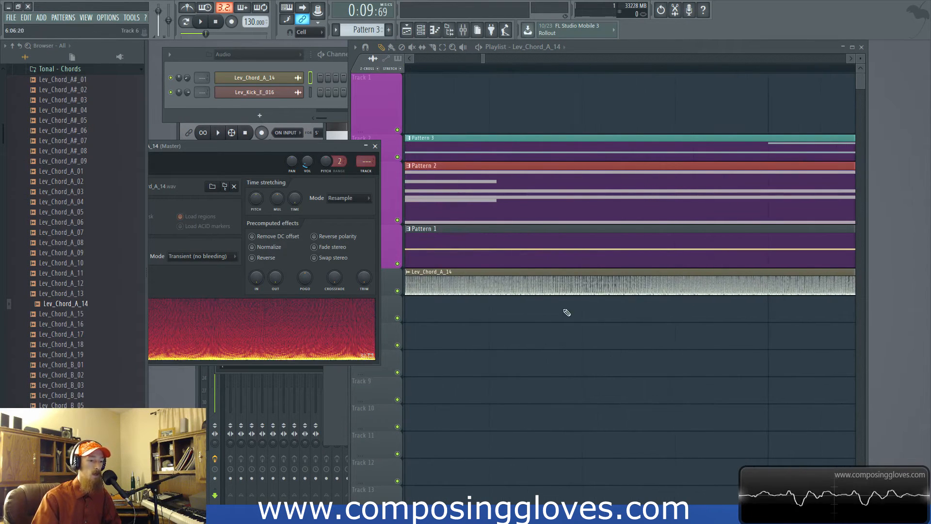
scroll(533, 313, "up", 2)
left_click_drag(388, 296, 379, 501)
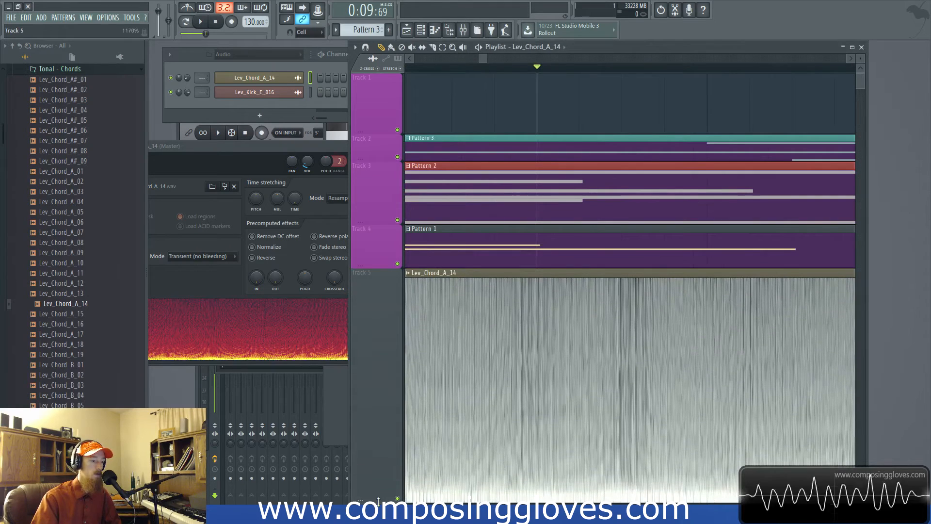
scroll(606, 341, "down", 3)
scroll(659, 267, "down", 5)
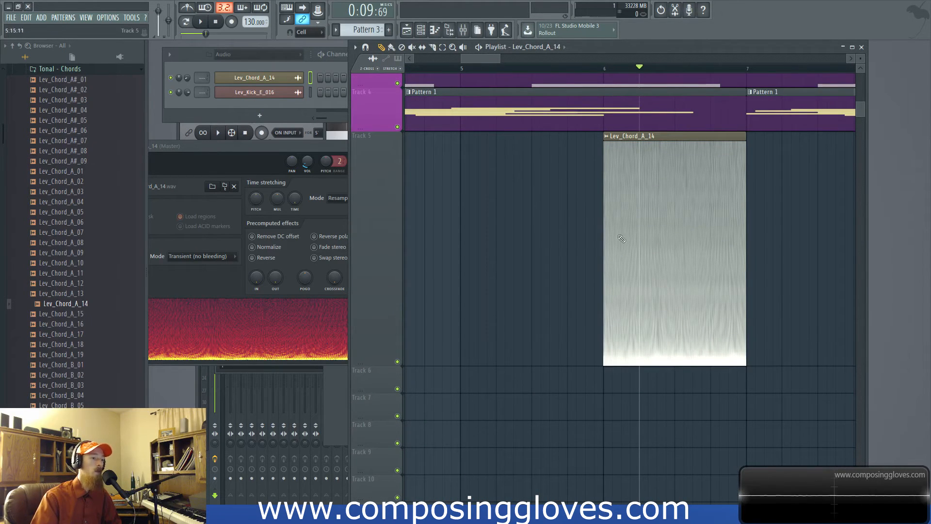
Turn off both Spectrum view and Multichannel waveform view for the Lev_Chord_A_14 sample
right_click(279, 316)
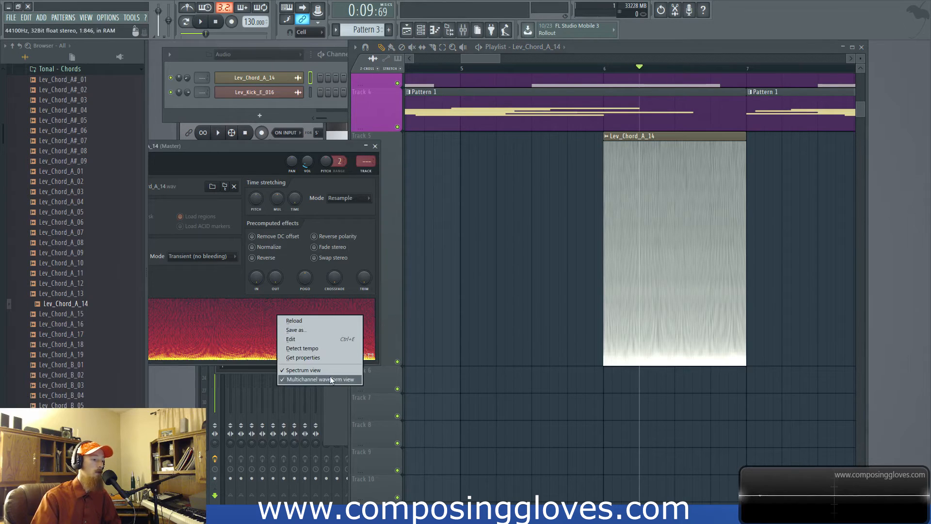
left_click(330, 378)
right_click(309, 339)
left_click(341, 396)
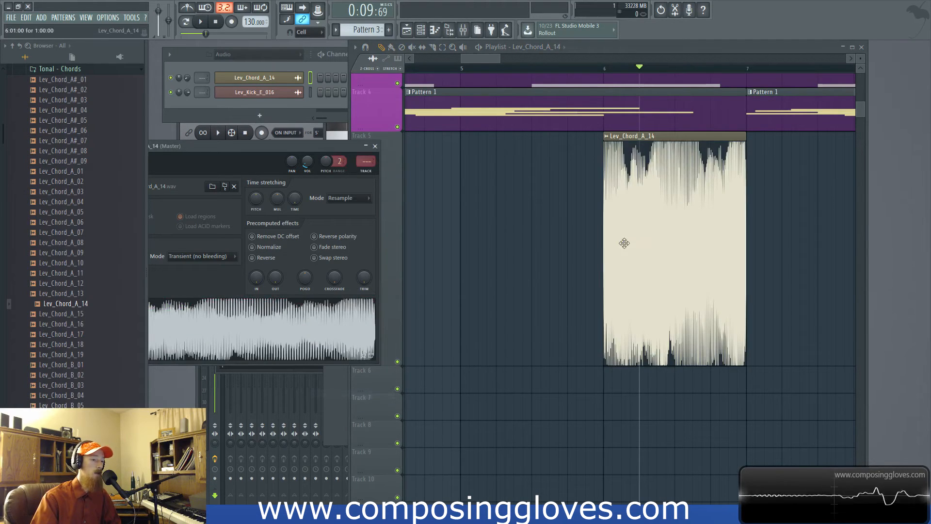
right_click(291, 331)
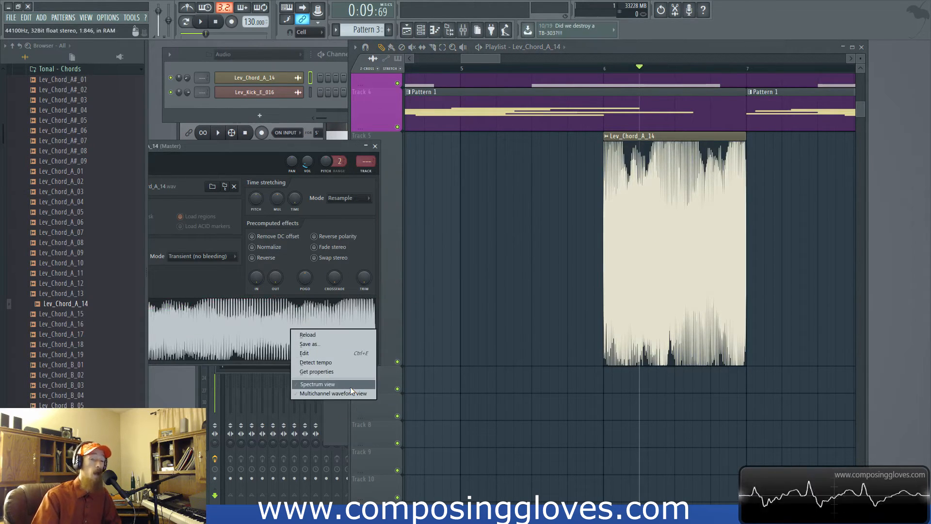
left_click(652, 258)
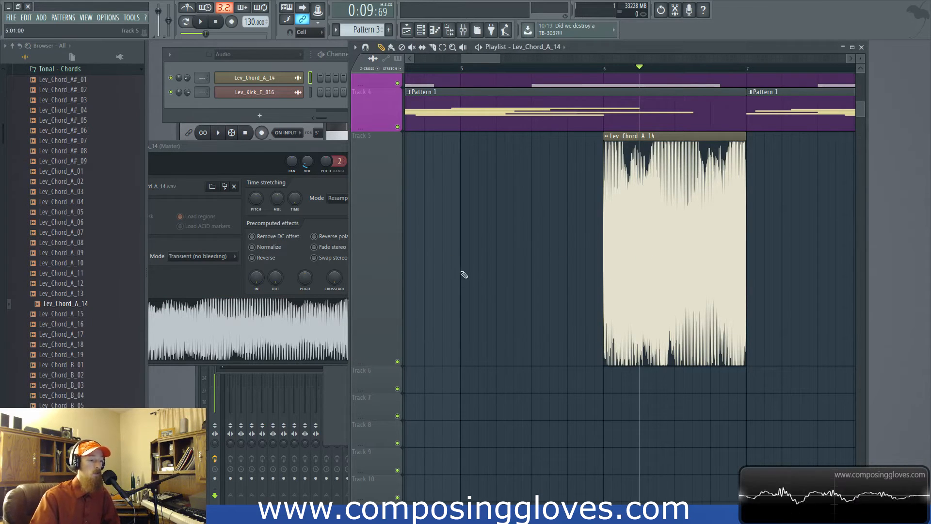
Reset Track 5 to its default height
scroll(461, 272, "down", 3)
scroll(447, 291, "up", 3)
scroll(427, 356, "down", 2)
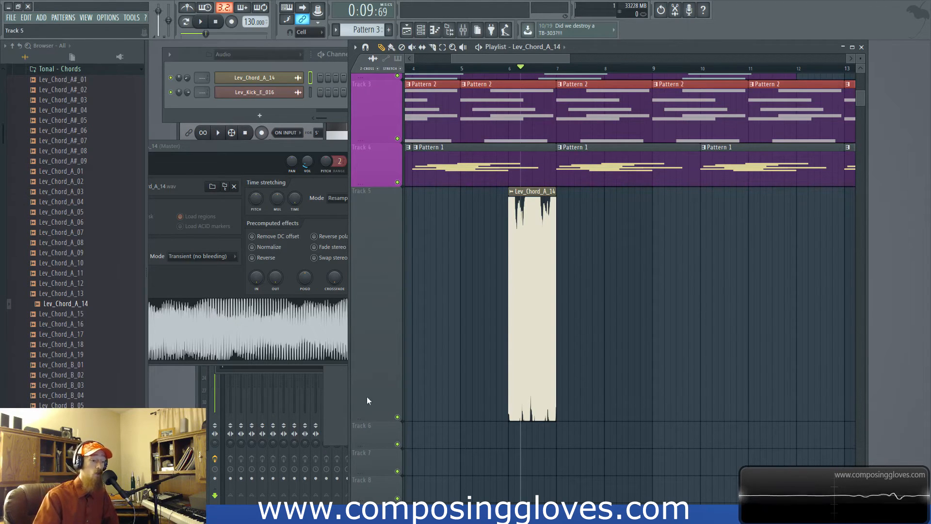
right_click(365, 418)
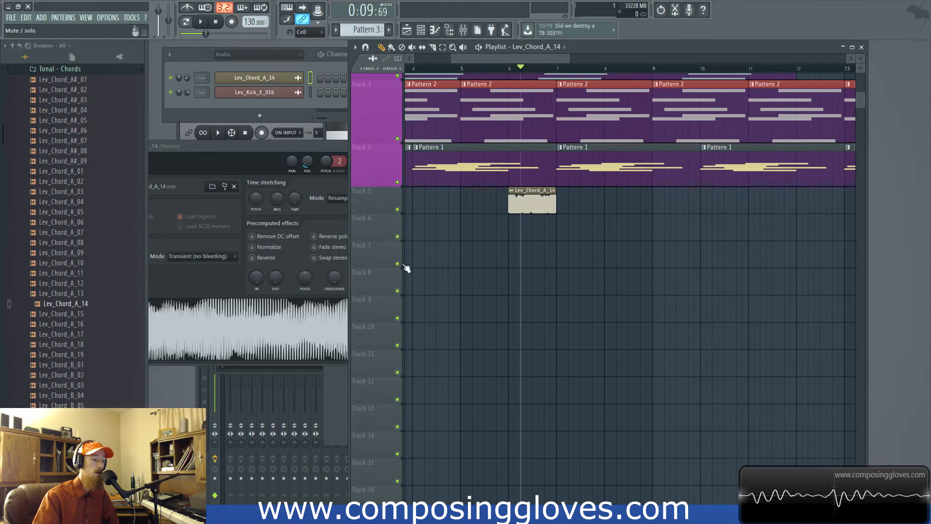
Collapse Tracks 3 and 4 to minimum height, and reset Tracks 1, 3 and 4 to the default height
scroll(404, 268, "up", 3)
left_click_drag(363, 266, 366, 176)
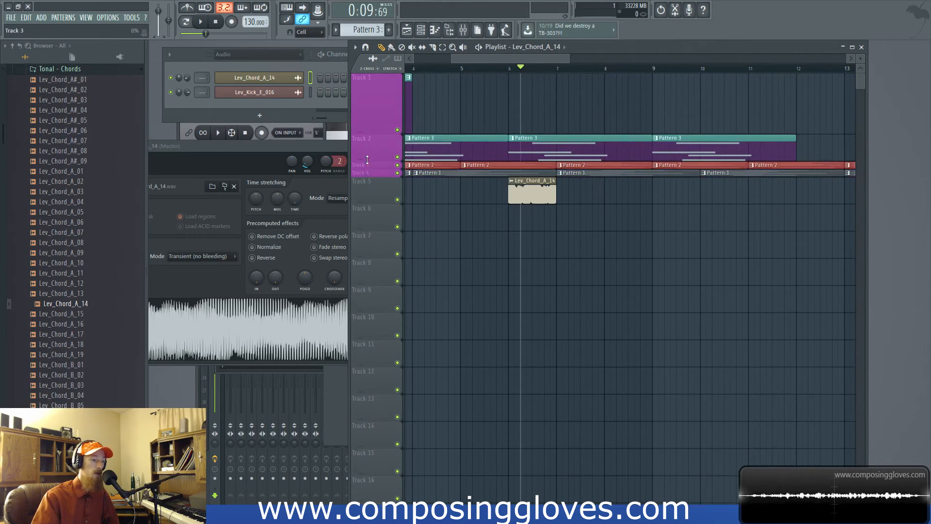
right_click(365, 176)
right_click(369, 167)
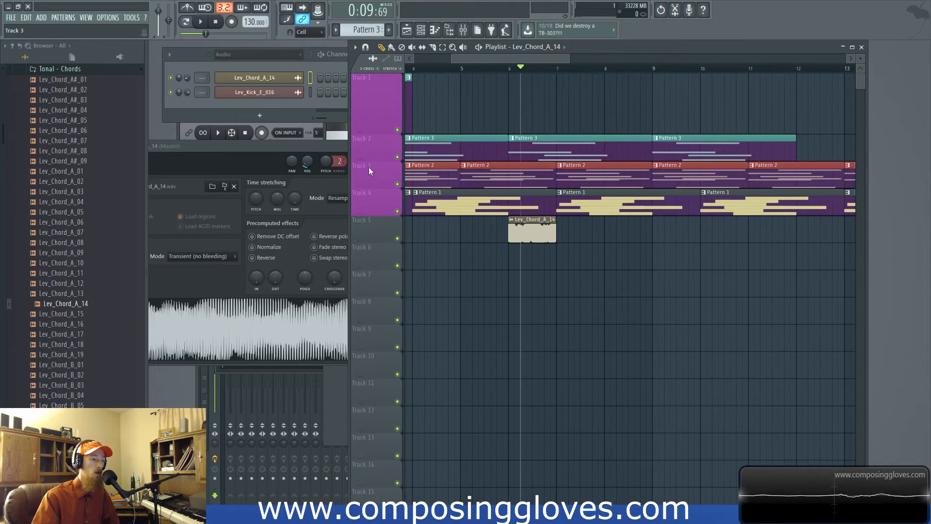
double_click(387, 135)
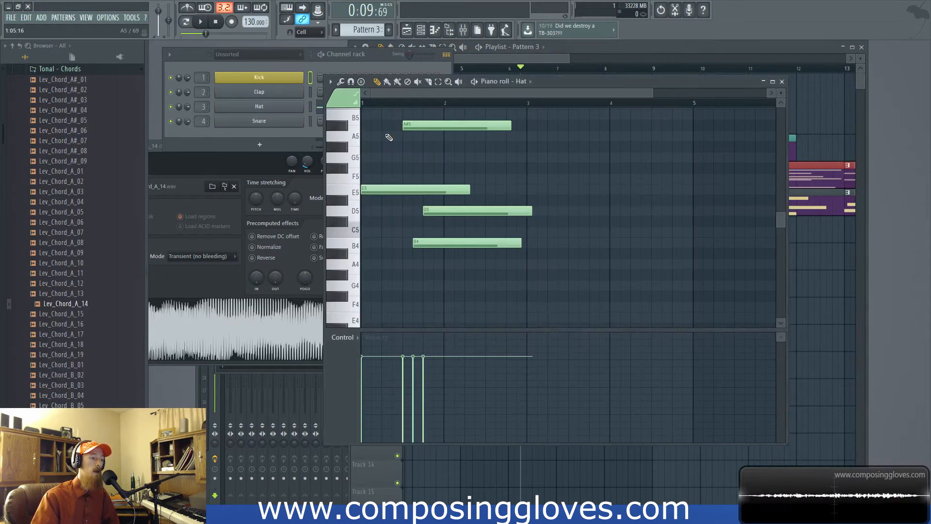
left_click_drag(497, 58, 482, 58)
right_click(376, 127)
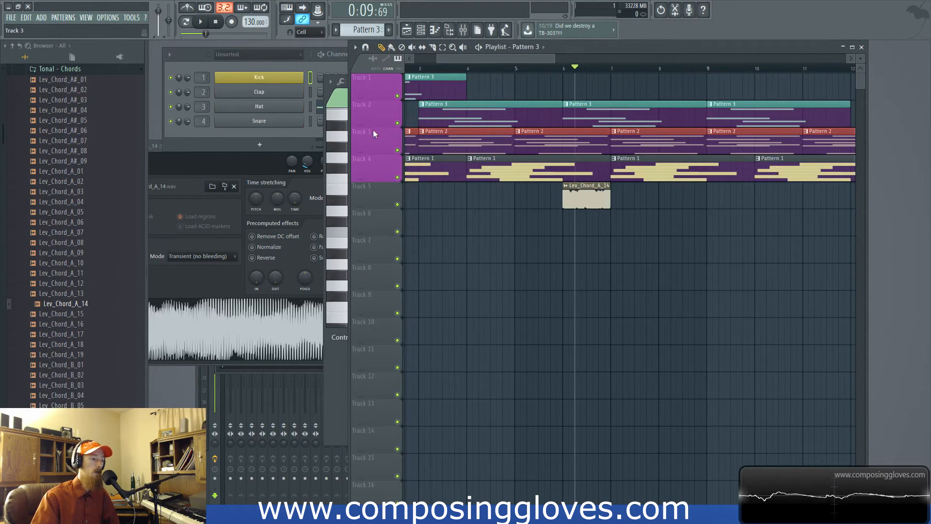
Collapse Tracks 3 and 4 to their minimum height and enlarge the other playlist tracks with the vertical zoom
left_click_drag(364, 153, 339, 5)
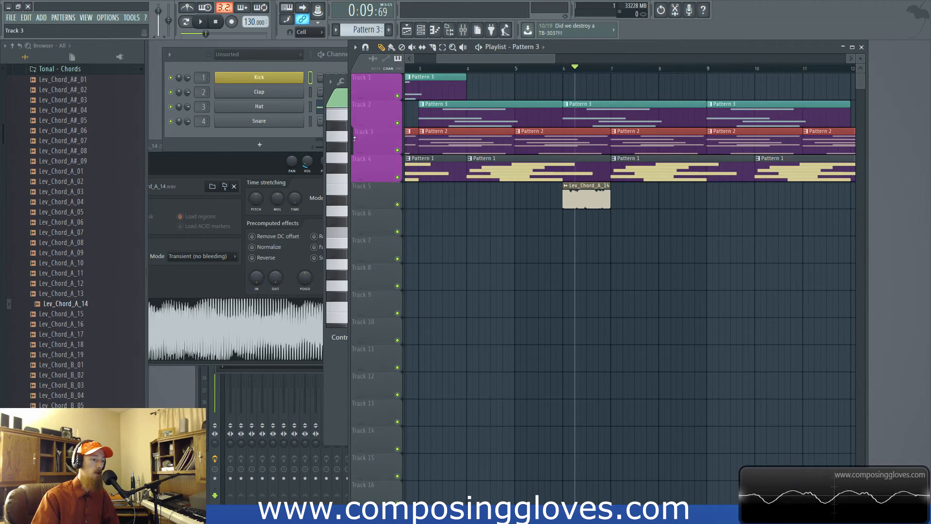
left_click_drag(360, 152, 368, 112)
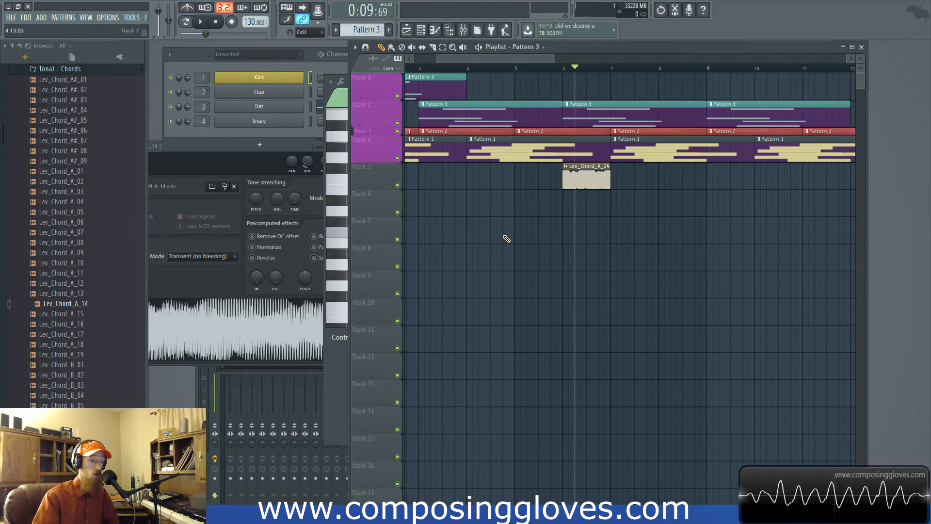
scroll(507, 238, "down", 3)
scroll(513, 228, "up", 4)
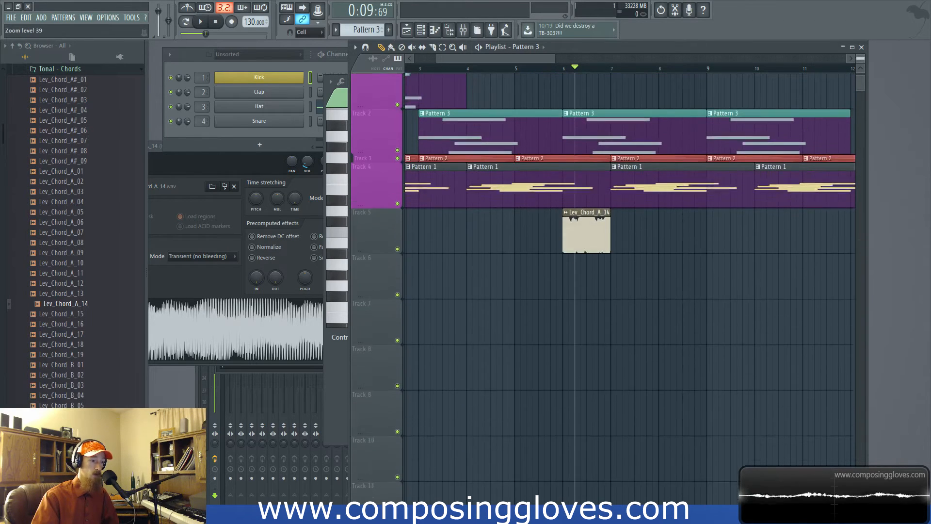
left_click_drag(860, 59, 860, 53)
left_click(355, 228)
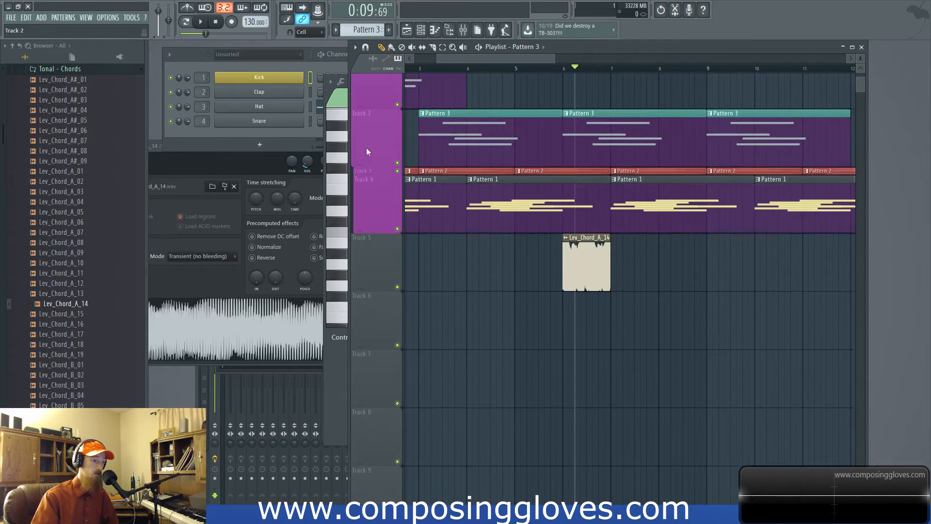
left_click_drag(361, 232, 359, 188)
scroll(358, 188, "down", 5)
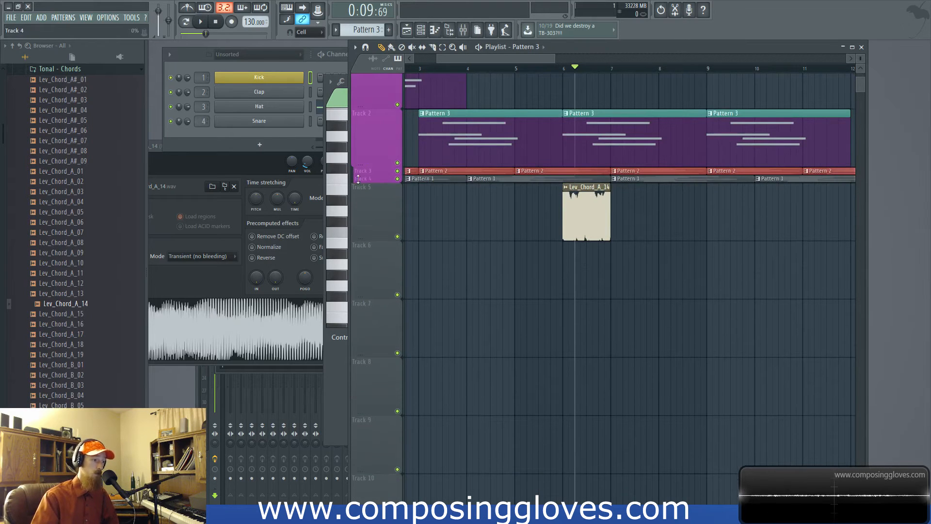
scroll(383, 324, "up", 4)
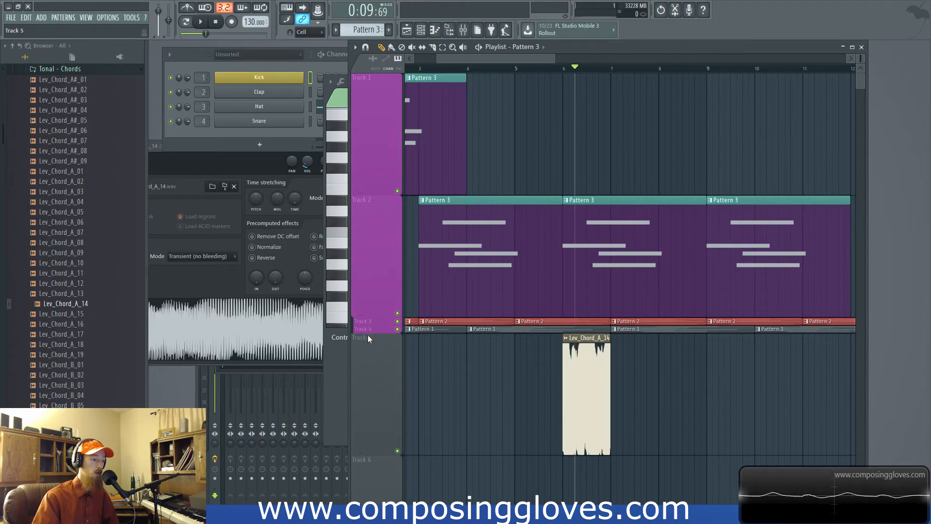
Restore the collapsed Tracks 4 and 3 to their full height and look over the tracks down to Track 5
scroll(372, 333, "up", 2)
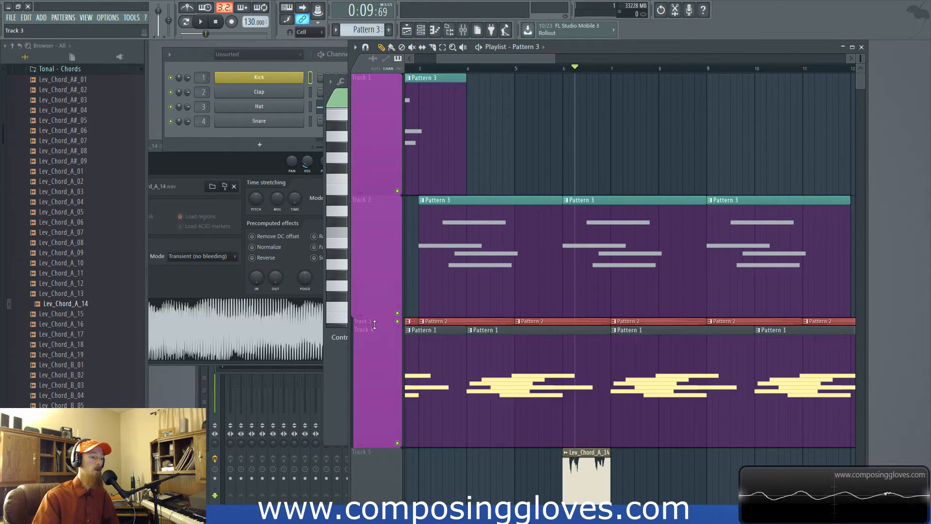
scroll(374, 324, "up", 2)
left_click_drag(365, 435, 380, 288)
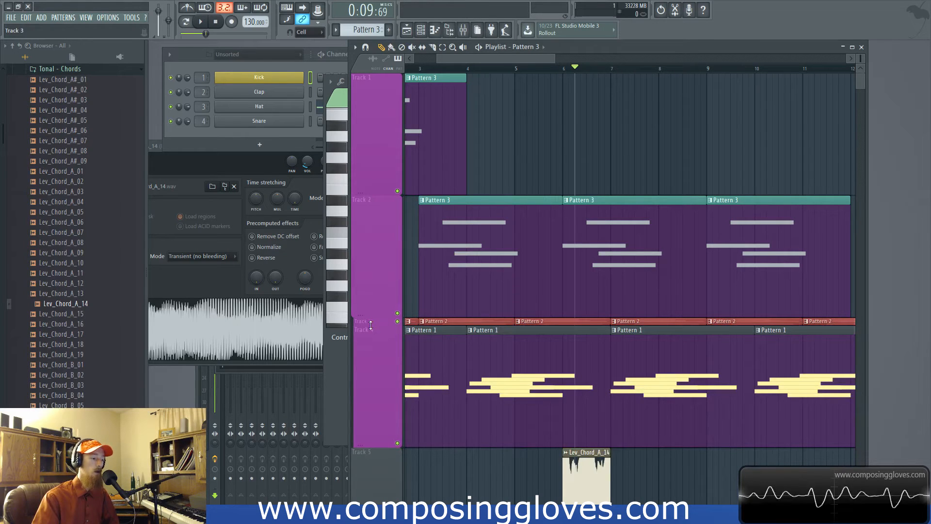
scroll(382, 320, "up", 2)
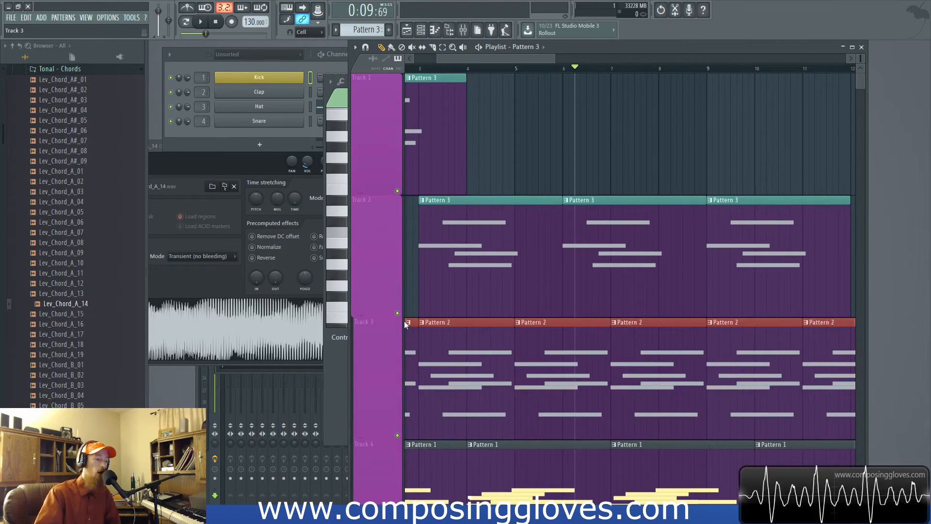
scroll(383, 344, "down", 3)
scroll(380, 290, "up", 3)
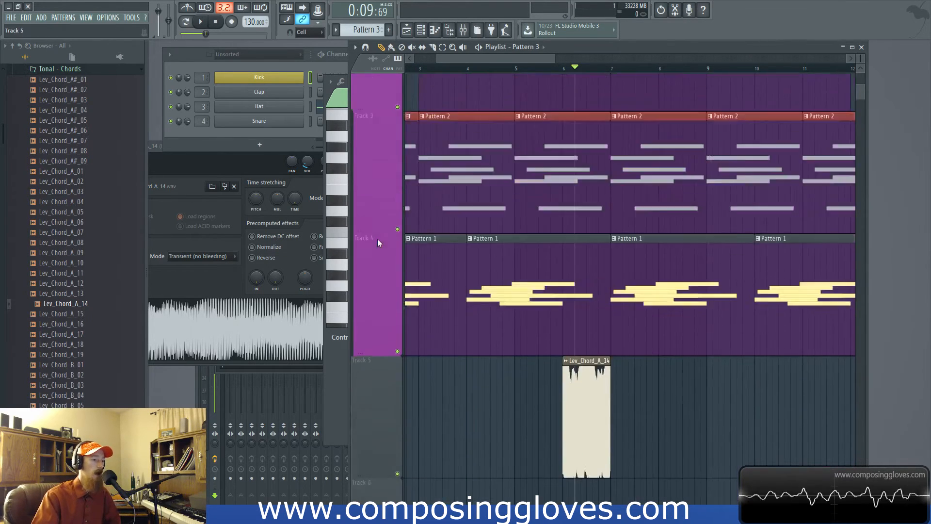
Examine the track options of Track 3 and the time marker options of the playlist
right_click(371, 359)
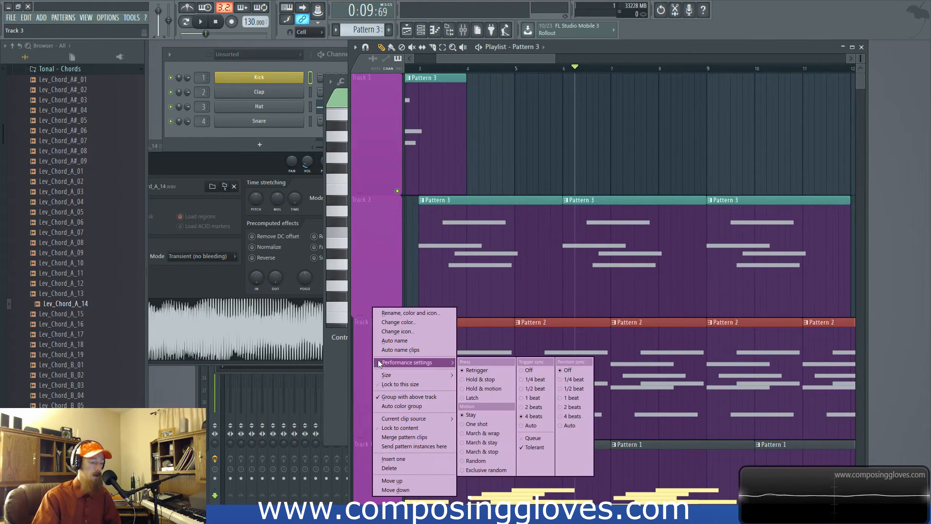
left_click(359, 360)
right_click(369, 364)
left_click(368, 365)
right_click(386, 476)
left_click(385, 476)
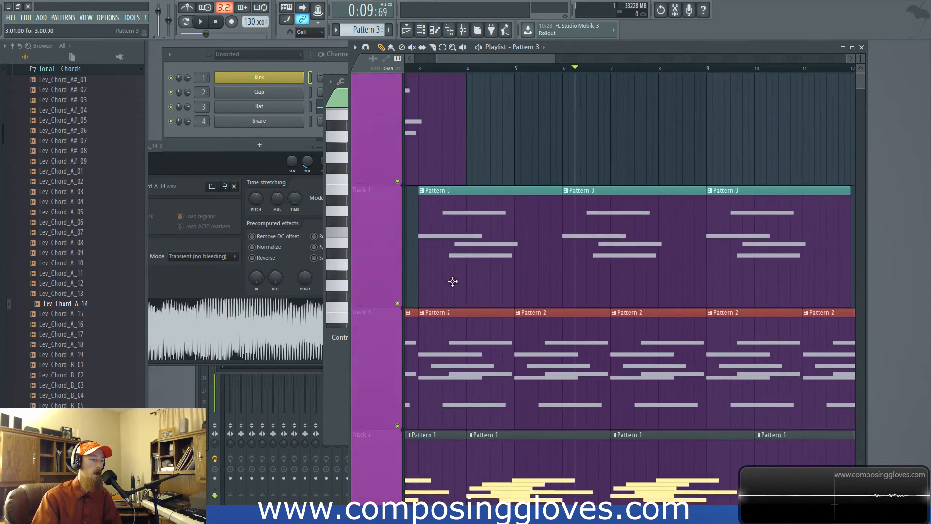
scroll(589, 183, "down", 4)
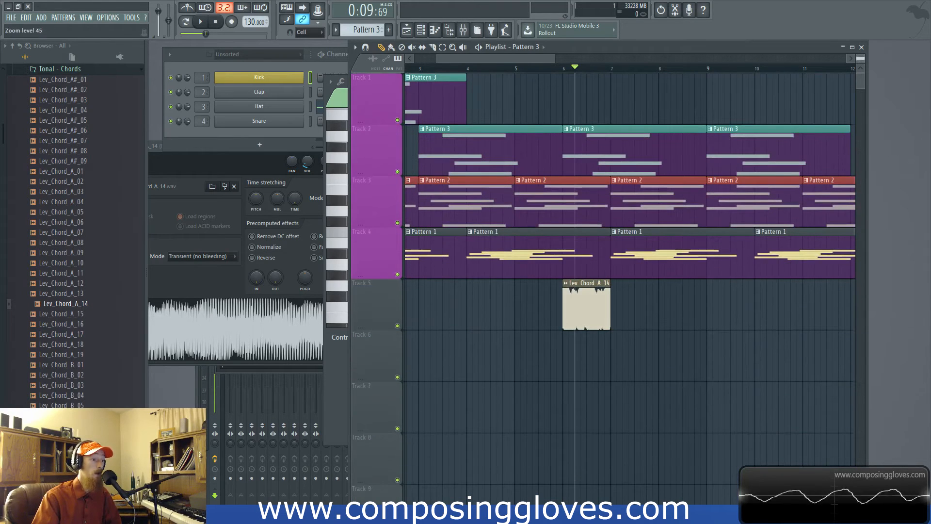
left_click_drag(506, 61, 434, 67)
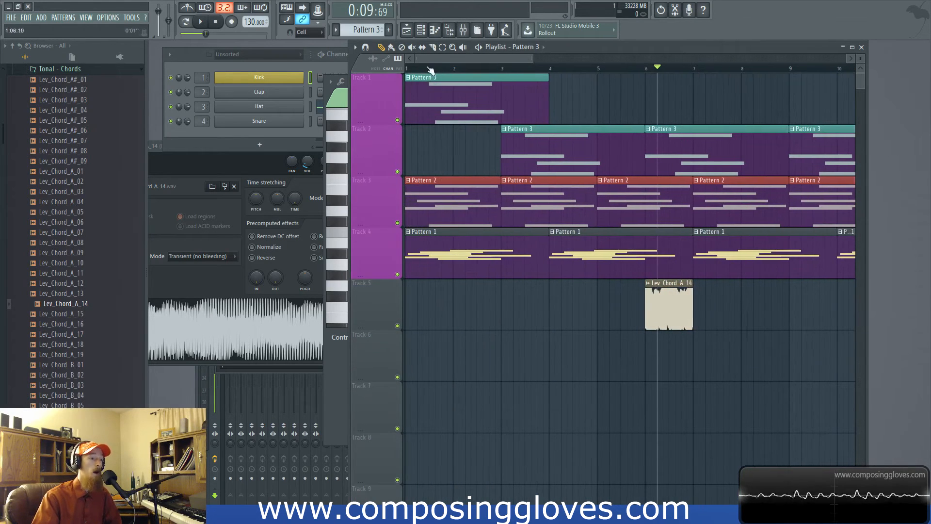
left_click(354, 49)
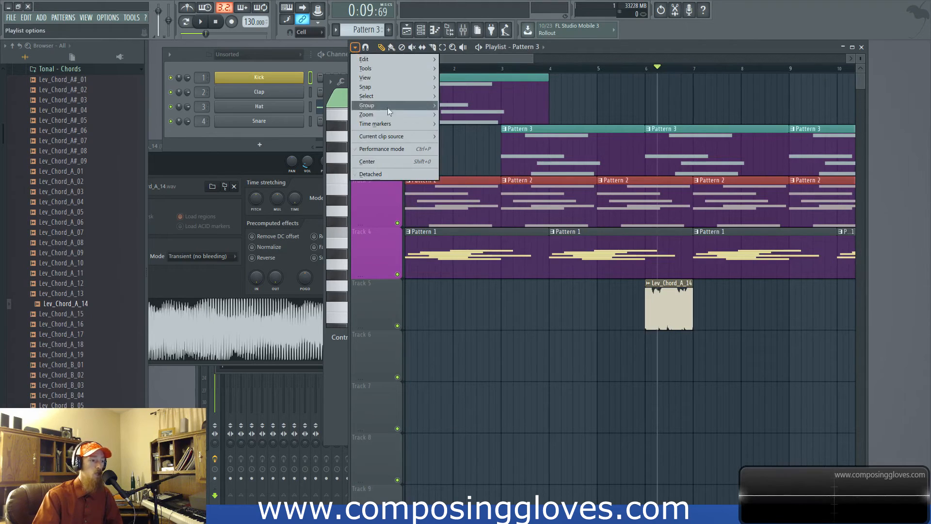
mouse_move(403, 127)
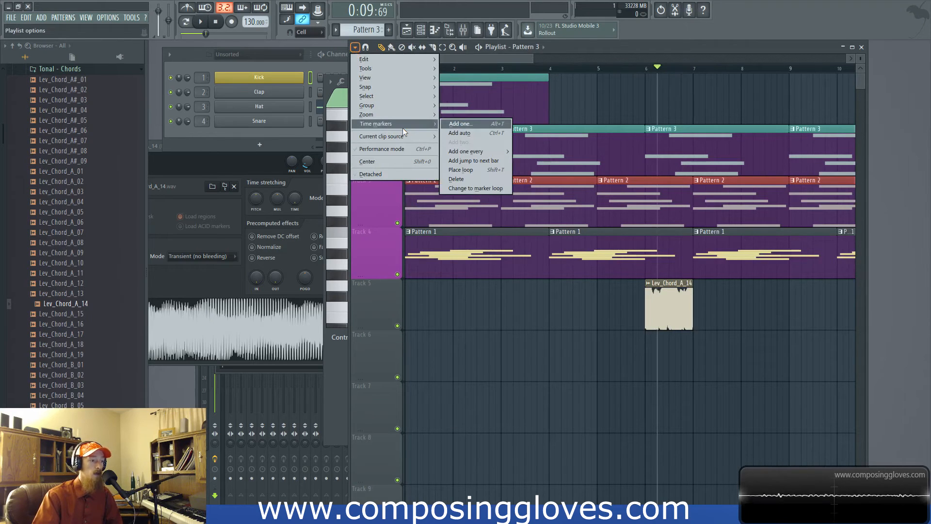
left_click(645, 93)
Select bar 9 in the playlist timeline and insert one bar of empty space there
right_click(679, 86)
left_click_drag(757, 81, 462, 117)
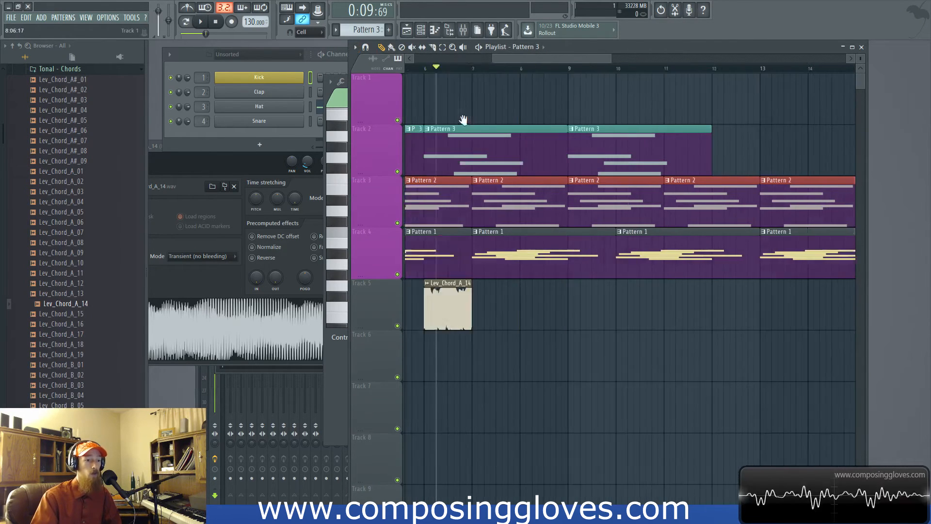
left_click(504, 71)
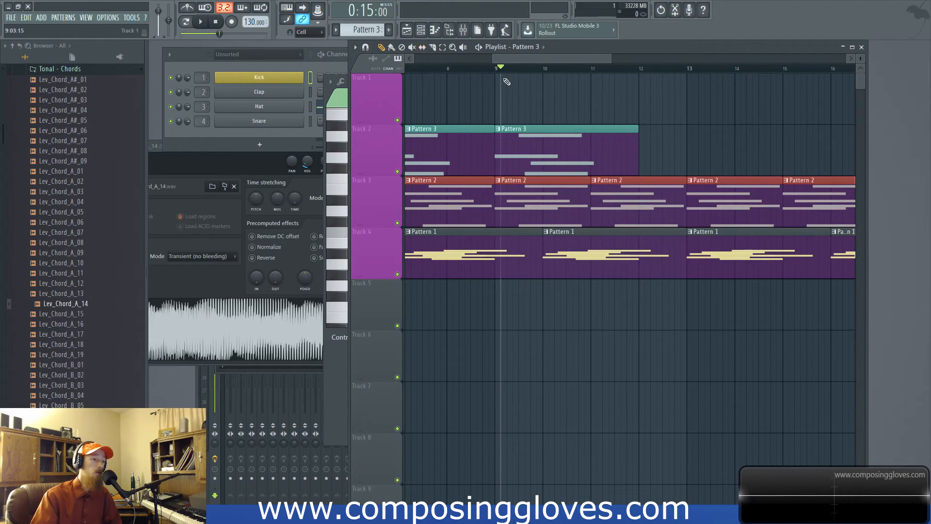
left_click_drag(497, 72, 545, 79)
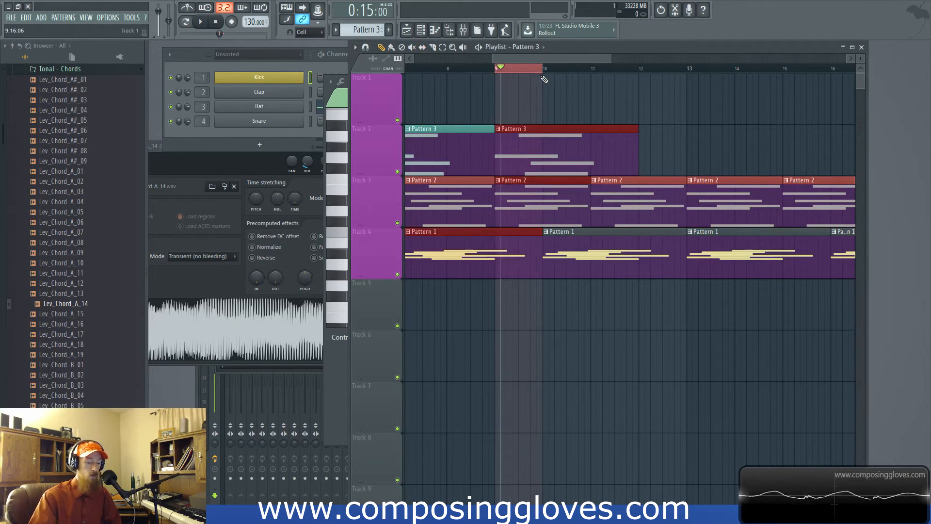
key("ctrl+d")
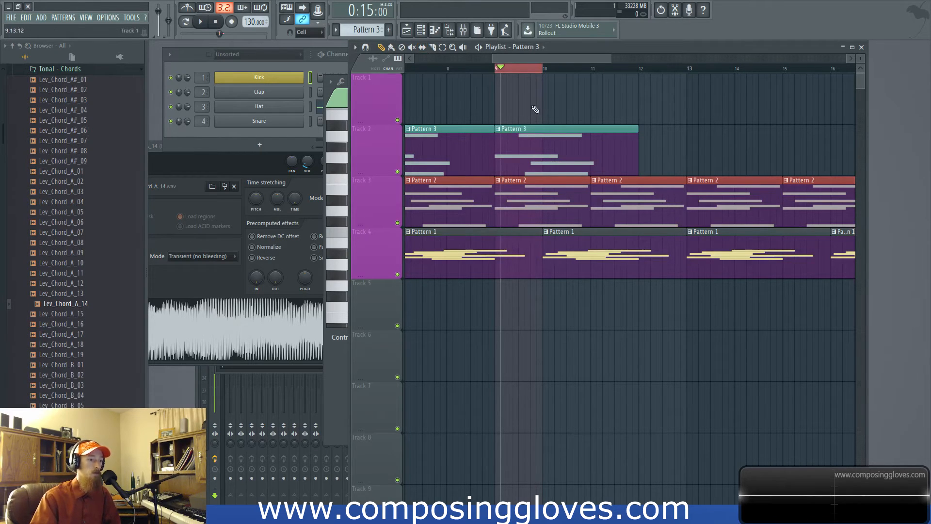
left_click(514, 71, "ctrl")
left_click_drag(501, 68, 543, 73)
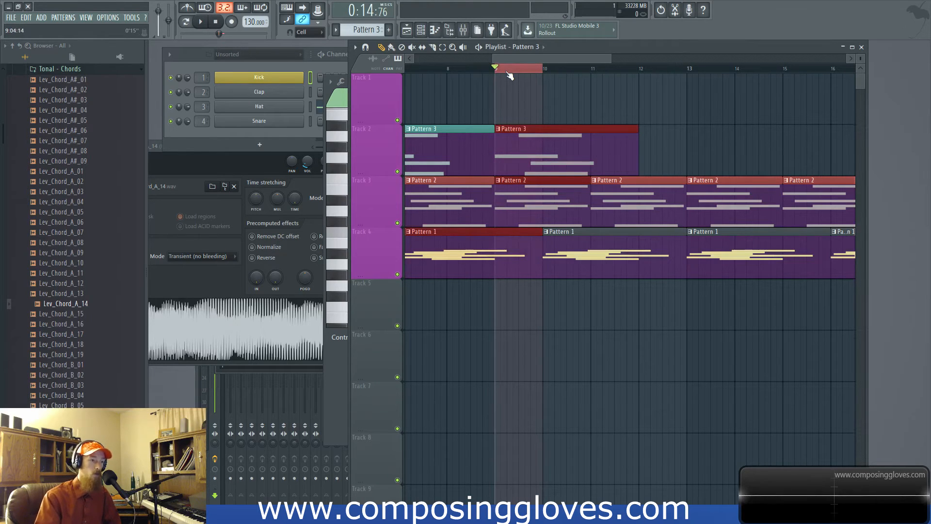
key("ctrl+Insert")
left_click(535, 158, "ctrl")
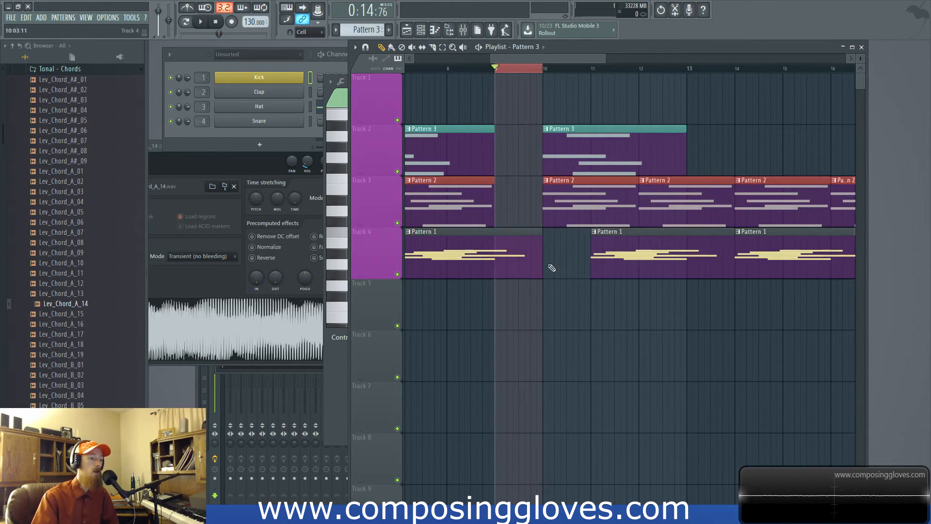
Shorten the Pattern 1 clip on Track 4 that overlaps the inserted space so it ends at bar 9
left_click_drag(455, 216, 659, 253)
left_click(649, 214, "ctrl")
left_click_drag(699, 228, 626, 261)
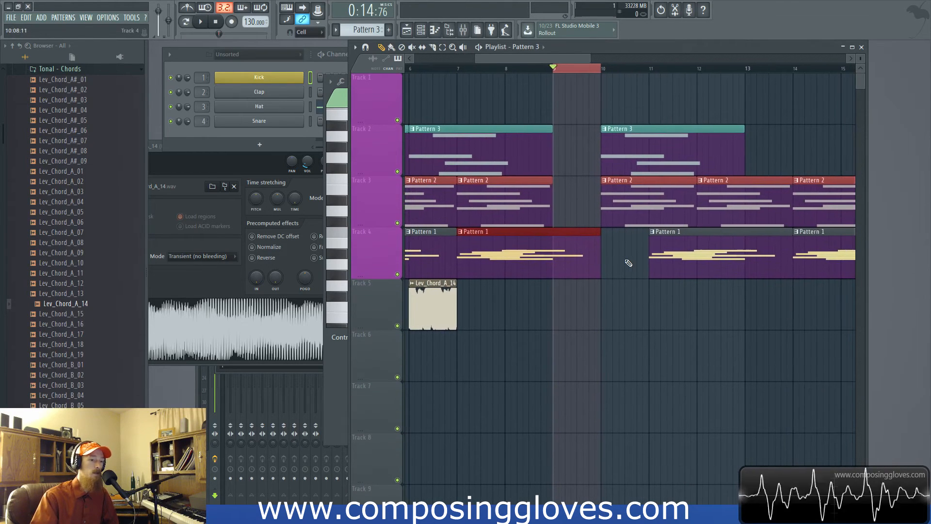
key("ctrl+z")
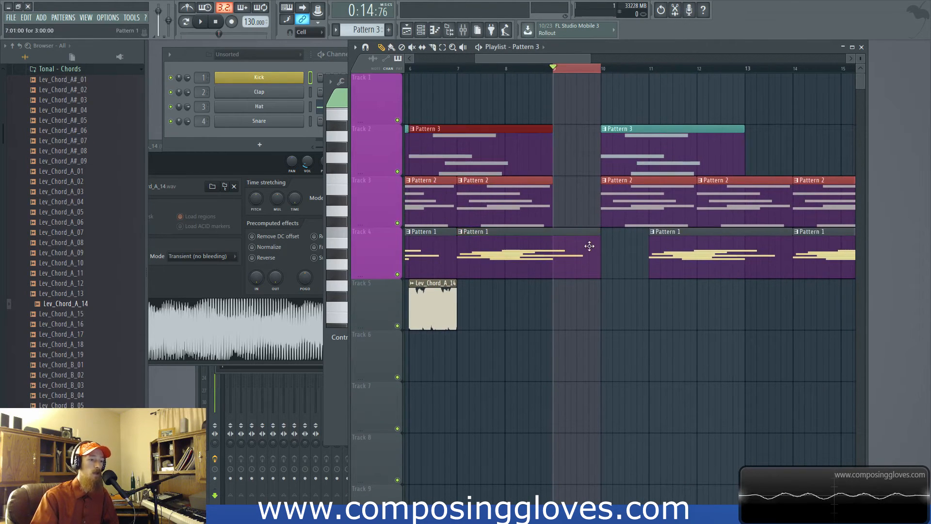
left_click_drag(598, 249, 553, 261)
left_click_drag(607, 104, 714, 245)
left_click_drag(657, 158, 609, 156)
key("ctrl+z")
left_click(588, 92)
Repeatedly delete the selected one-bar space at bar 9 and undo all but the first deletion
scroll(581, 88, "down", 4)
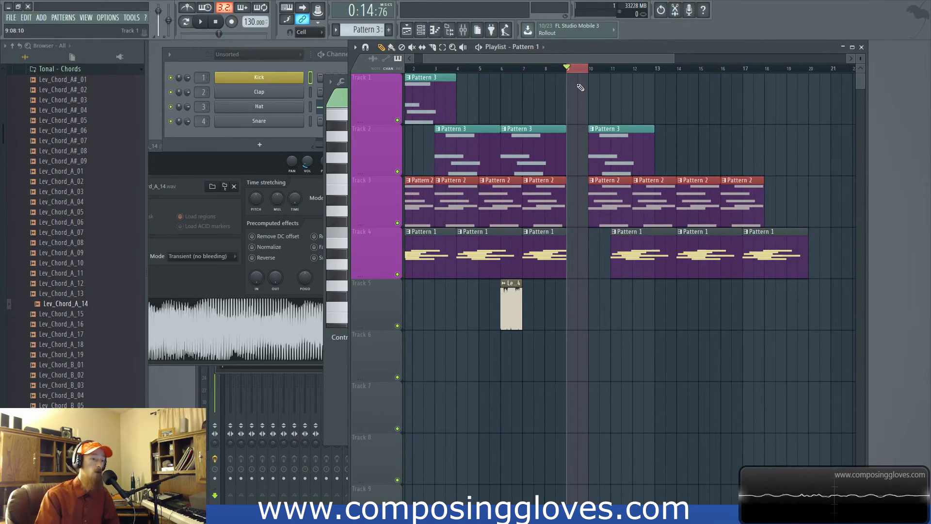
key("ctrl+Delete")
key("ctrl+Delete")
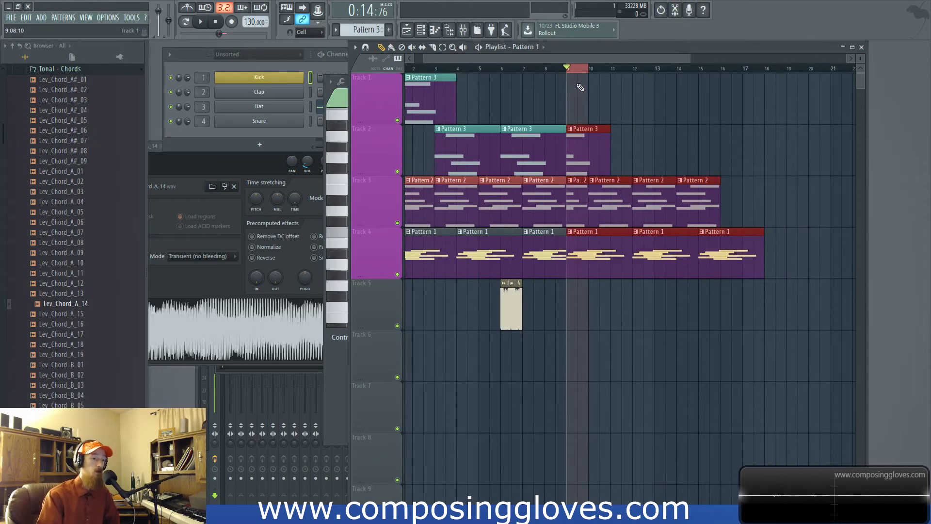
key("ctrl+Delete")
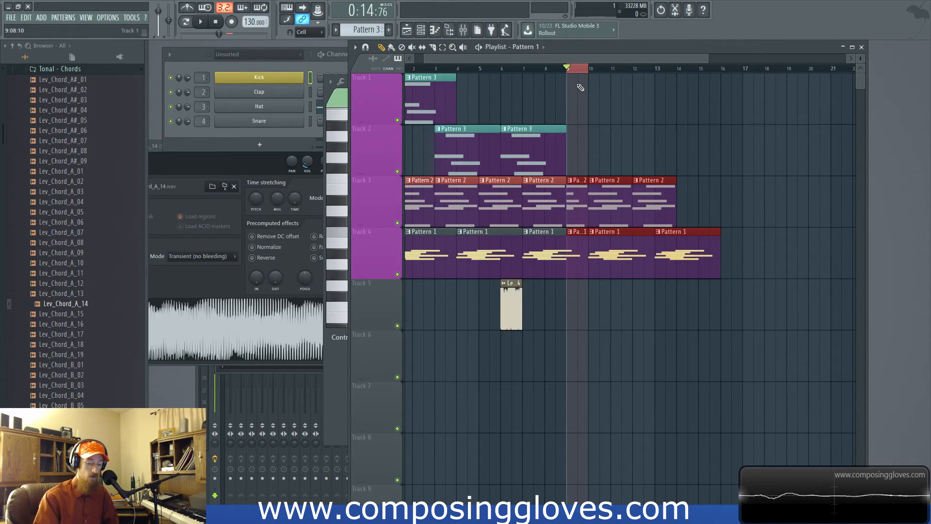
key("ctrl+alt+z")
key("ctrl+alt+z")
key("ctrl+alt+z")
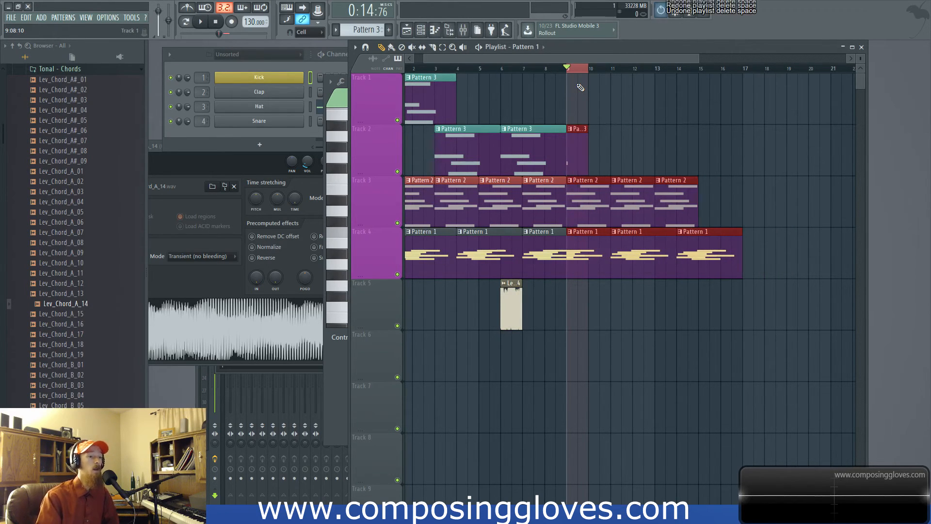
Insert one-bar spaces at bar 9 nine times, pushing the following clips back to bar 18
key("ctrl+Insert")
key("ctrl+Insert")
key("ctrl+Insert")
key("ctrl+Insert")
key("ctrl+Insert")
key("ctrl+Insert")
key("ctrl+Insert")
key("ctrl+Insert")
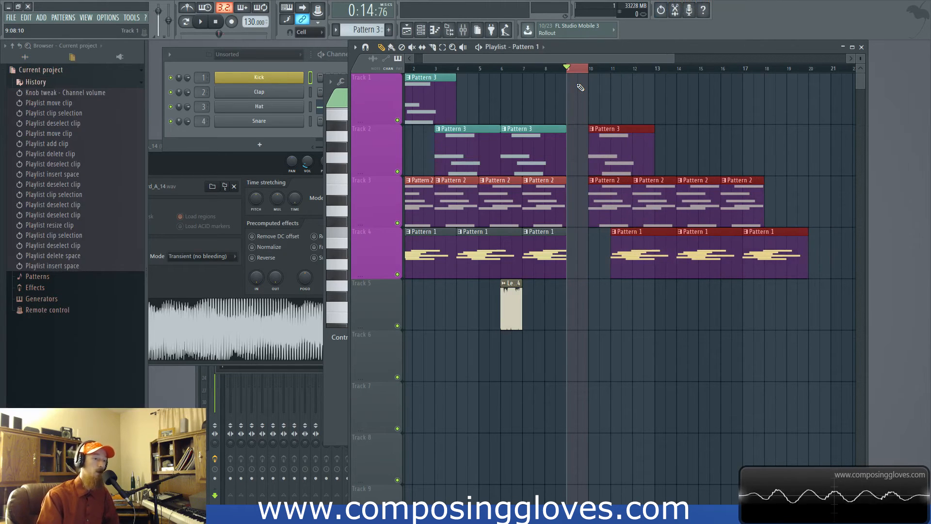
key("ctrl+Insert")
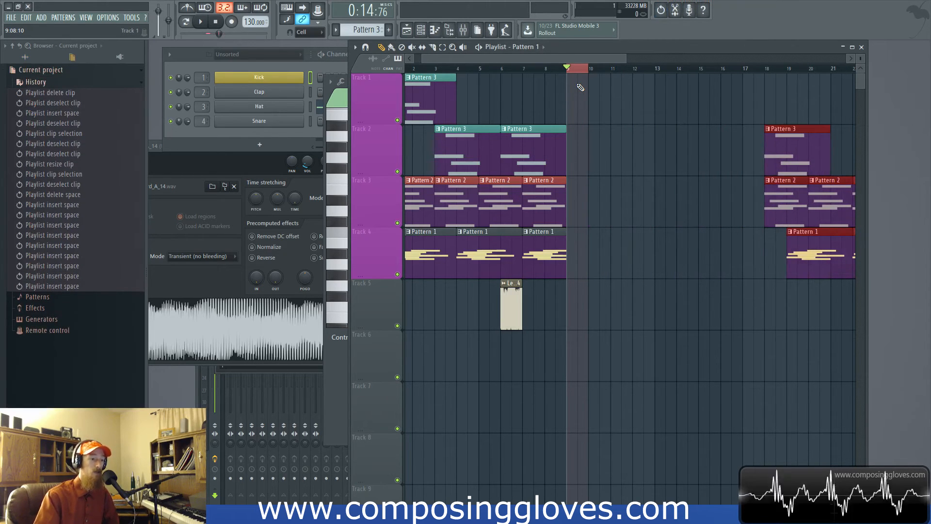
Undo the last four space insertions and delete the remaining five bars of inserted space at bar 9
key("ctrl+alt+z")
key("ctrl+alt+z")
key("ctrl+alt+z")
key("ctrl+alt+z")
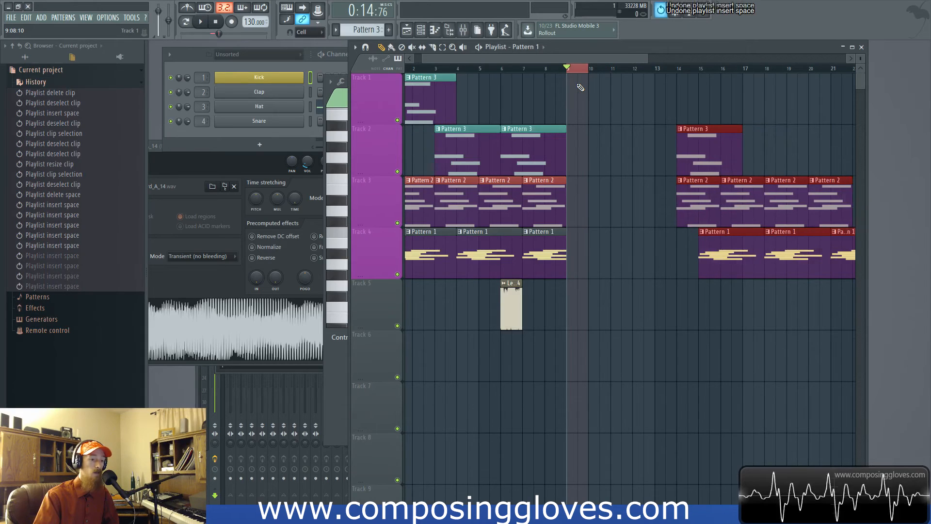
key("ctrl+Delete")
key("ctrl+Delete")
key("ctrl+Delete")
key("ctrl+Delete")
key("ctrl+Delete")
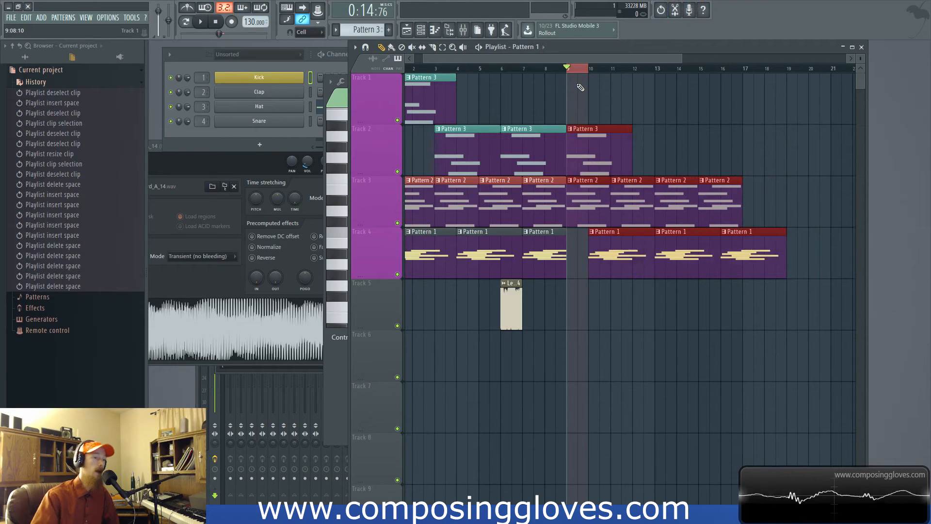
Select the timeline from bar 9 to bar 18 and insert that nine-bar span as empty space
left_click(577, 84, "ctrl")
left_click_drag(574, 71, 760, 53)
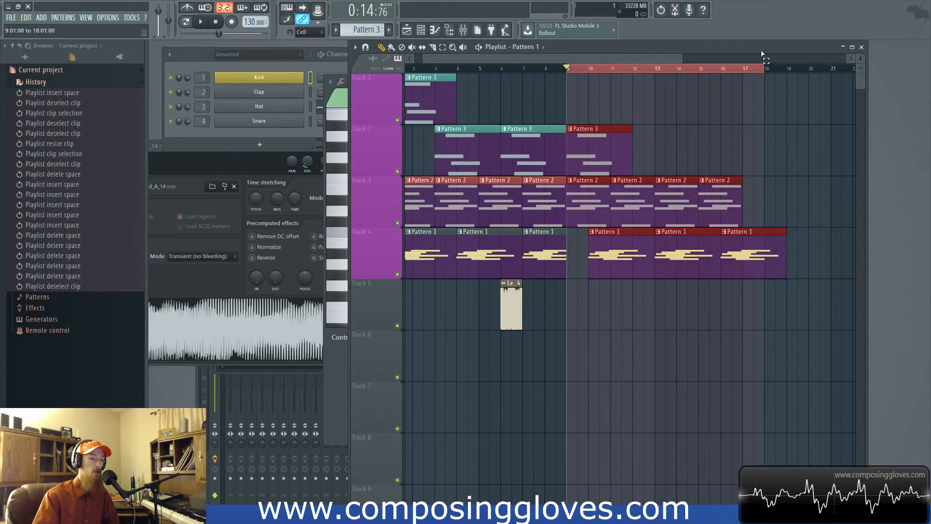
key("ctrl+Insert")
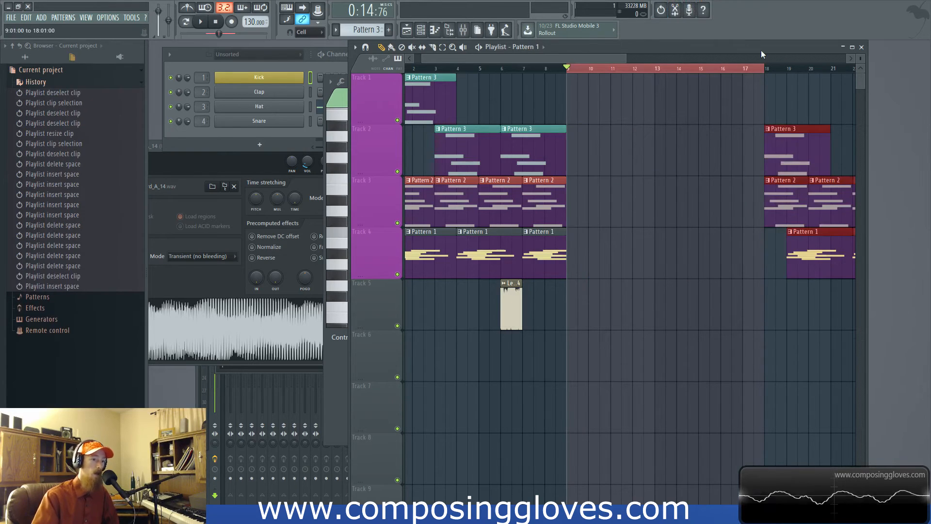
Extend the last Pattern 1 clip before the gap to about bar 14.5 and the Pattern 2 clip above it to bar 14
left_click_drag(611, 114, 729, 252)
left_click_drag(564, 253, 687, 250)
left_click_drag(563, 204, 677, 191)
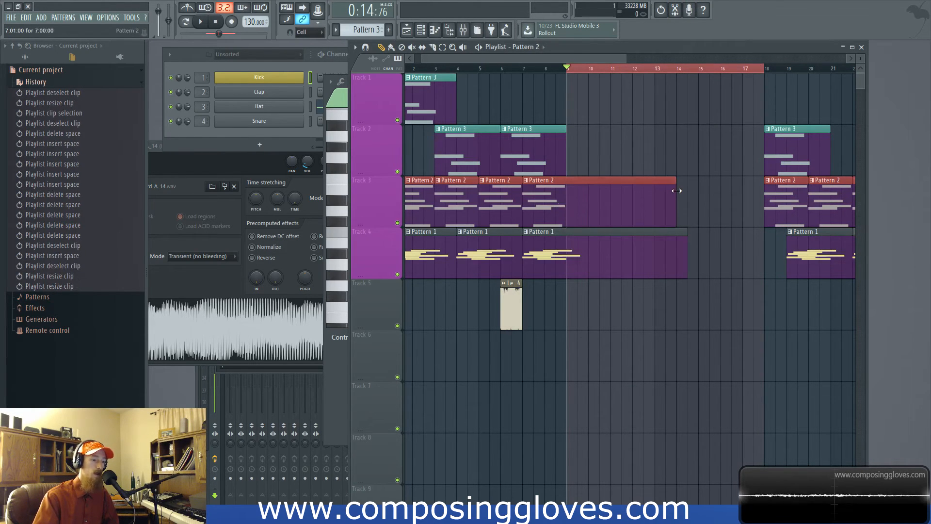
Insert another nine bars of space at bar 9 and move the pushed-back clips so the Pattern 3 clip starts at bar 15
key("ctrl+Insert")
scroll(693, 191, "down", 4)
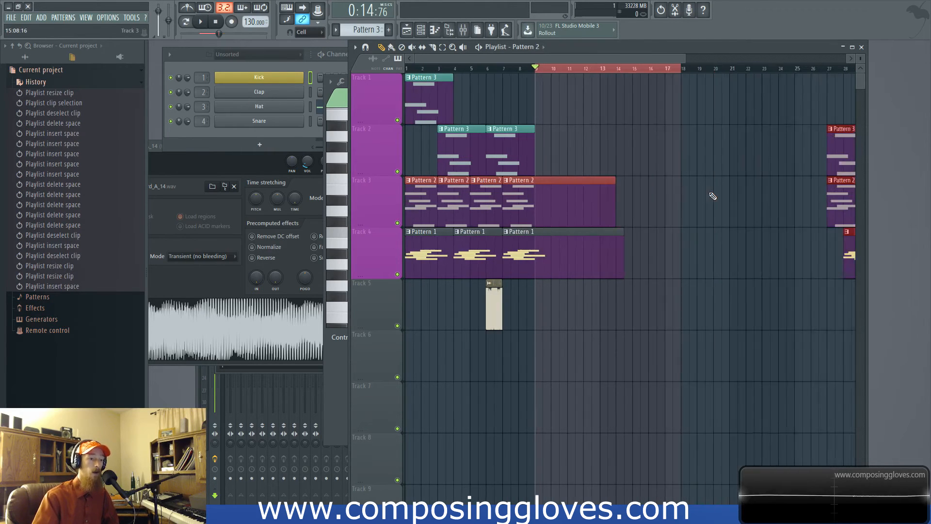
left_click_drag(705, 93, 850, 264)
left_click_drag(766, 254, 600, 250)
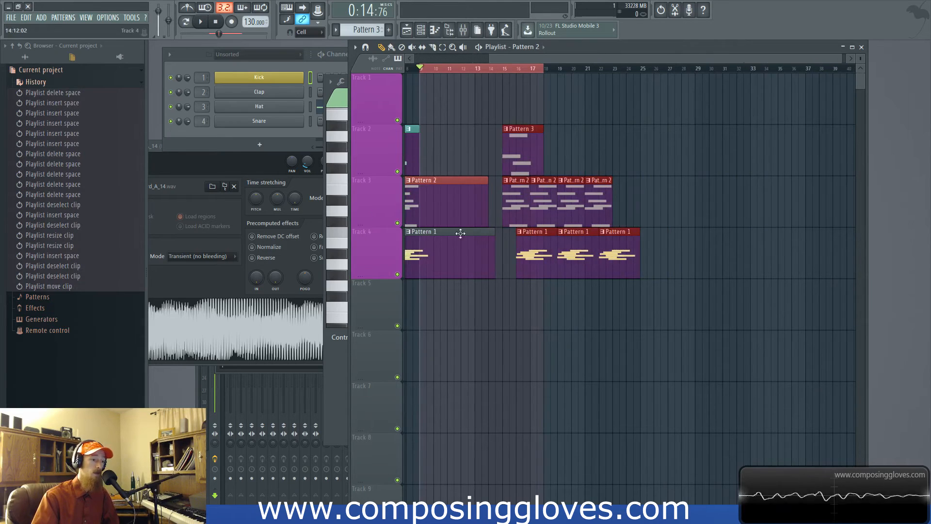
scroll(461, 149, "left", 4)
left_click_drag(497, 116, 574, 270)
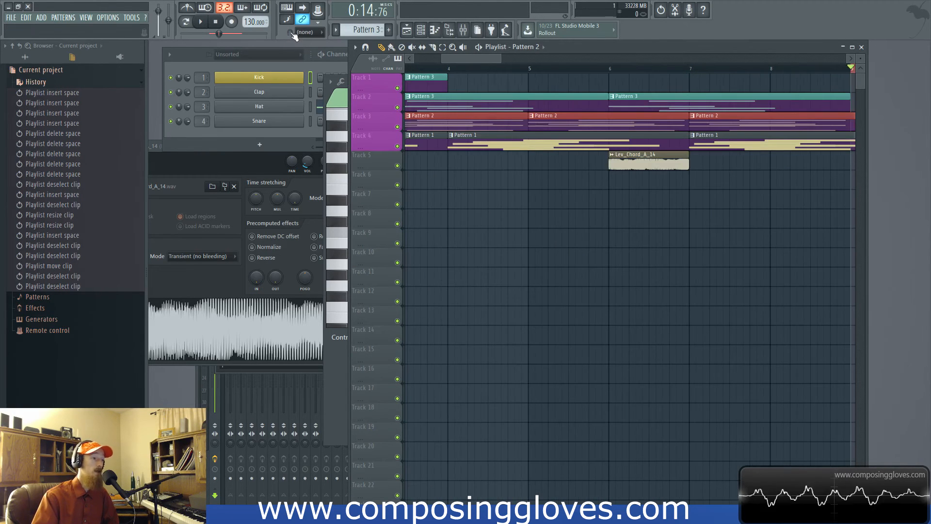
Set the global snap to none, shift the Pattern 1 clip at bar 7 on Track 4 slightly, and return it to bar 7
left_click(290, 33)
scroll(719, 173, "up", 3)
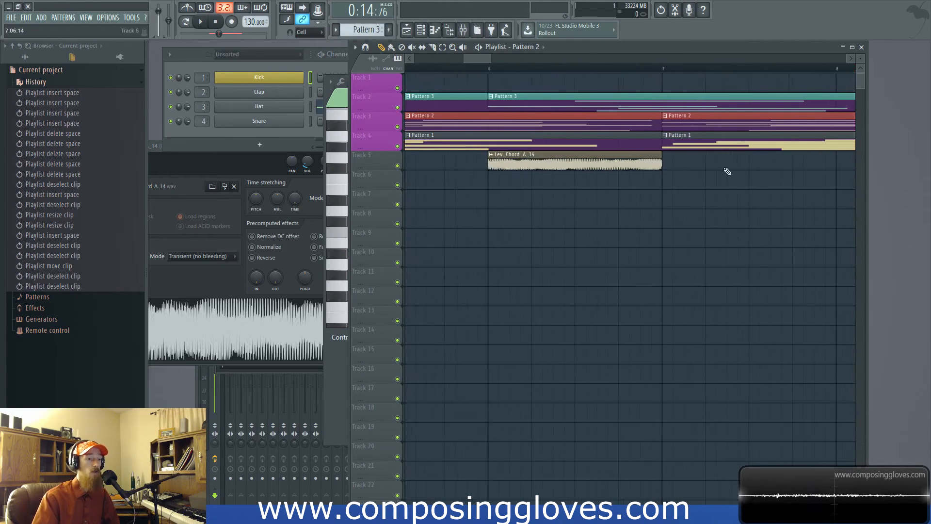
left_click_drag(719, 172, 532, 174)
left_click_drag(508, 146, 704, 162)
scroll(485, 164, "up", 5)
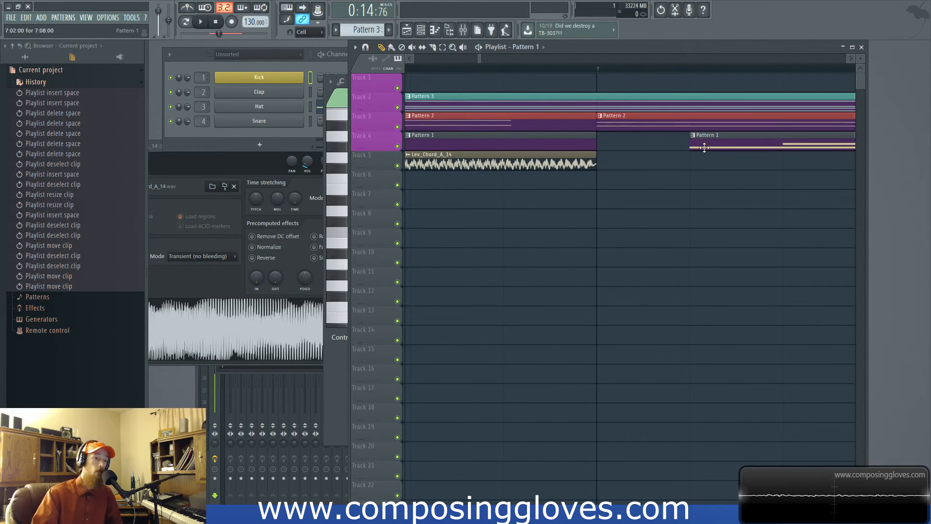
left_click_drag(704, 148, 613, 154)
Set the project's timebase to 960 PPQ
key("F11")
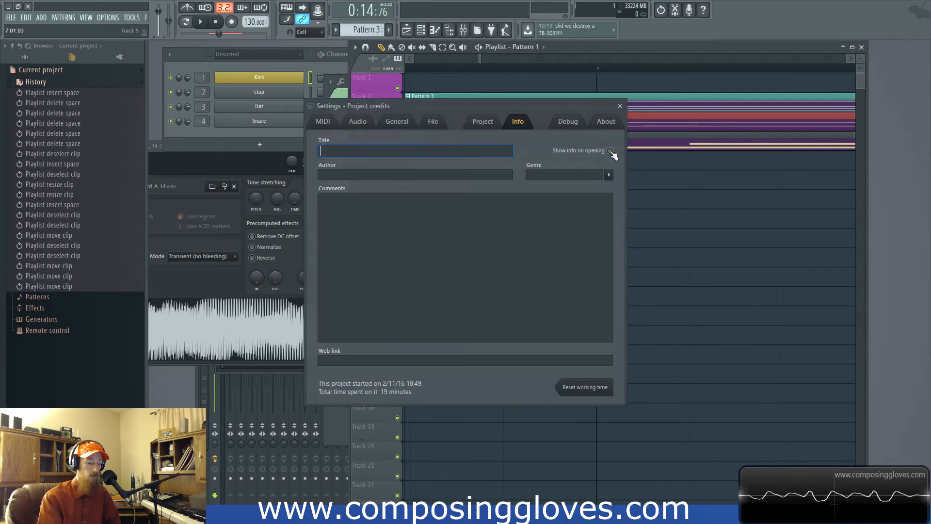
left_click(477, 122)
left_click(511, 189)
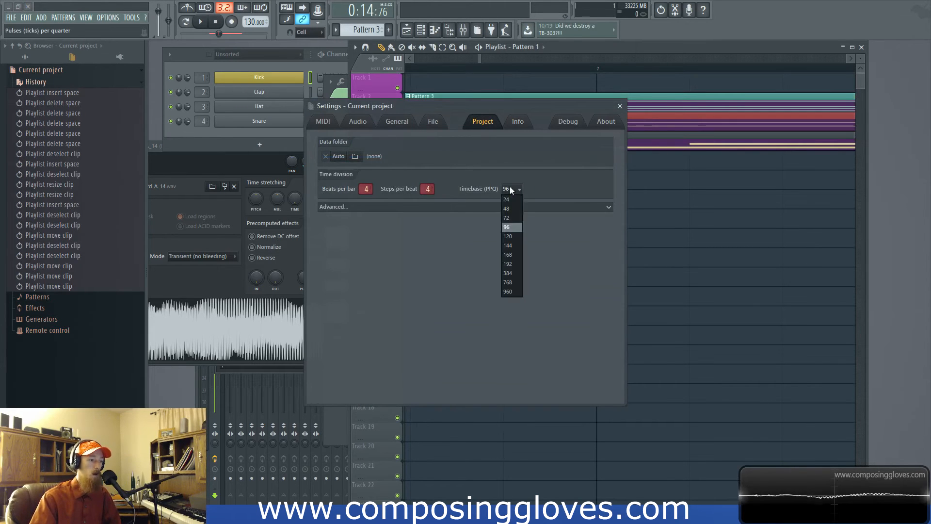
left_click(507, 291)
left_click(620, 106)
scroll(529, 187, "down", 10)
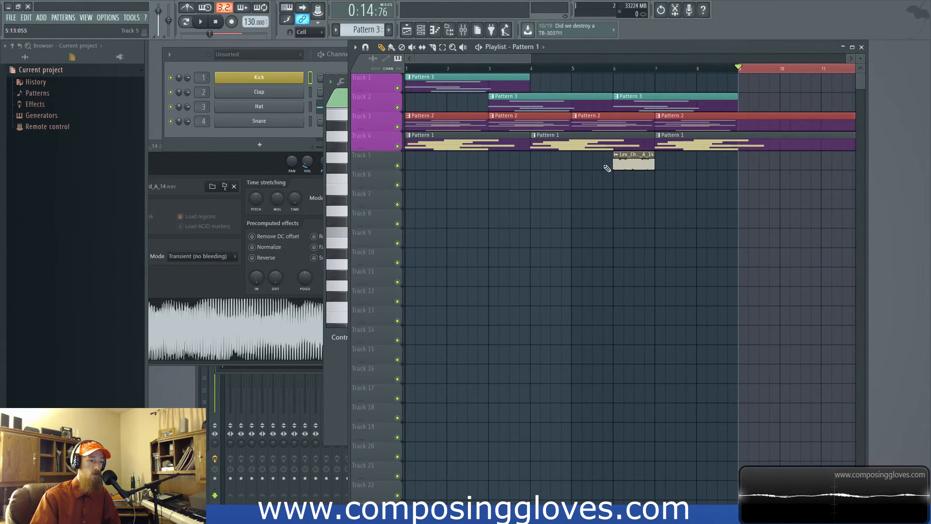
scroll(533, 193, "up", 10)
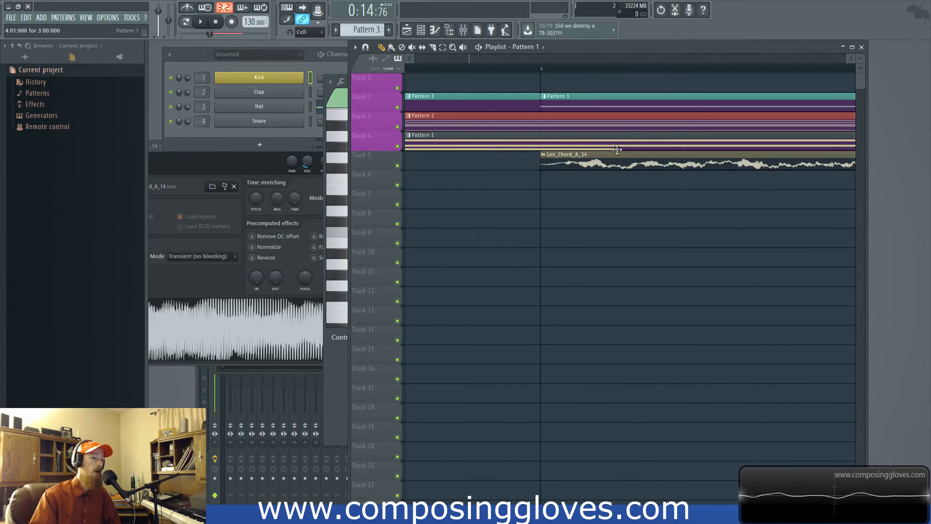
scroll(599, 169, "down", 3)
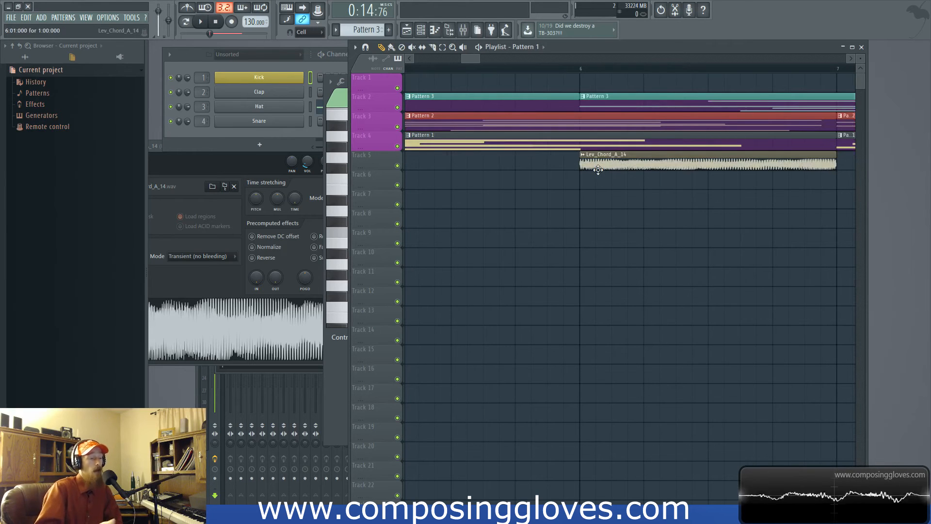
left_click(356, 46)
left_click(356, 46)
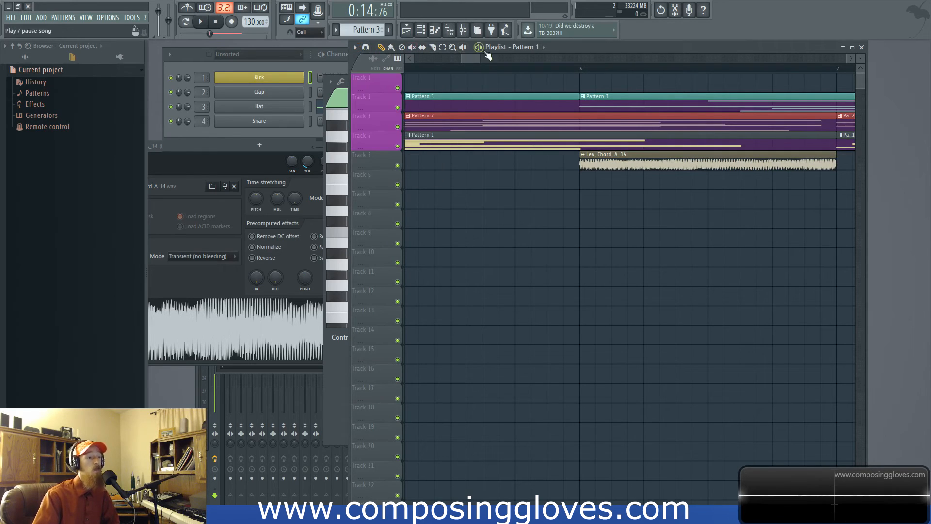
scroll(606, 176, "up", 3)
scroll(606, 176, "up", 1)
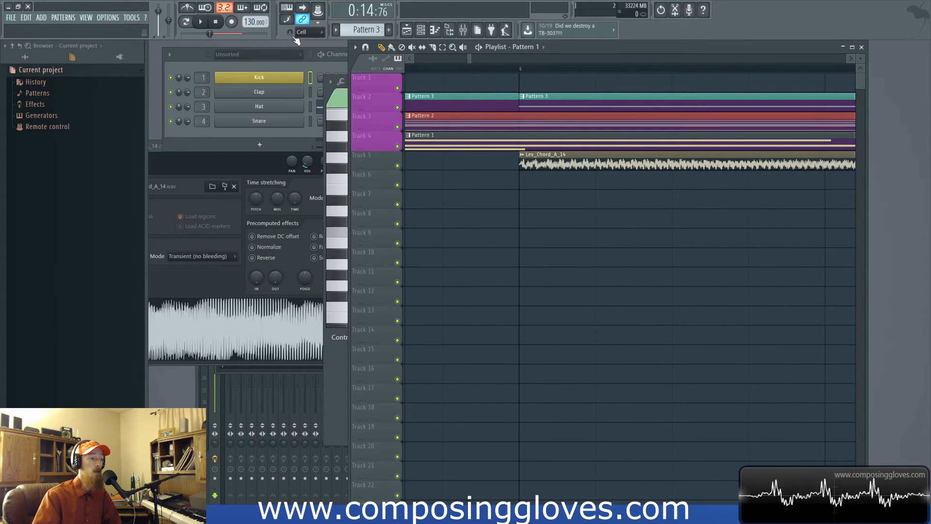
left_click_drag(470, 59, 516, 59)
scroll(491, 100, "down", 12)
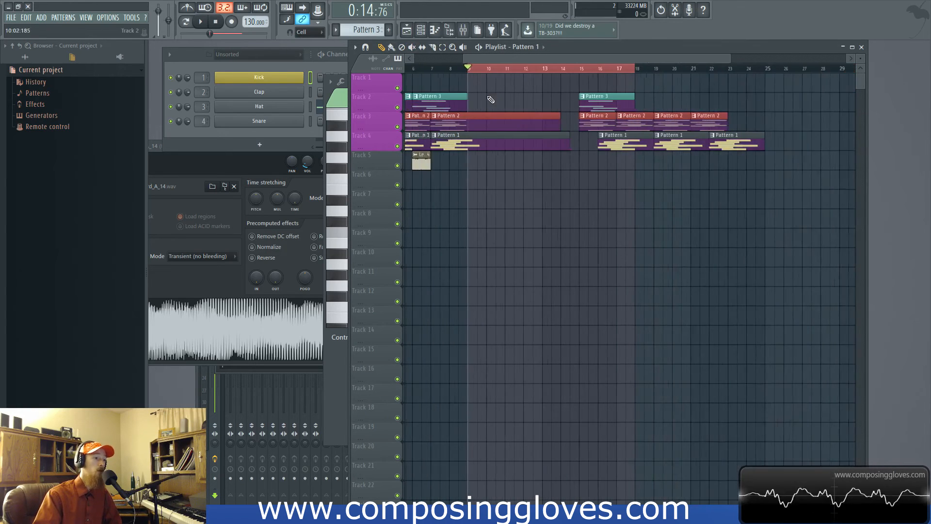
Set the snap to none and place five off-grid notes in the Snare channel's piano roll: B4, C5, D#5, D5 and A#4
scroll(491, 99, "down", 3)
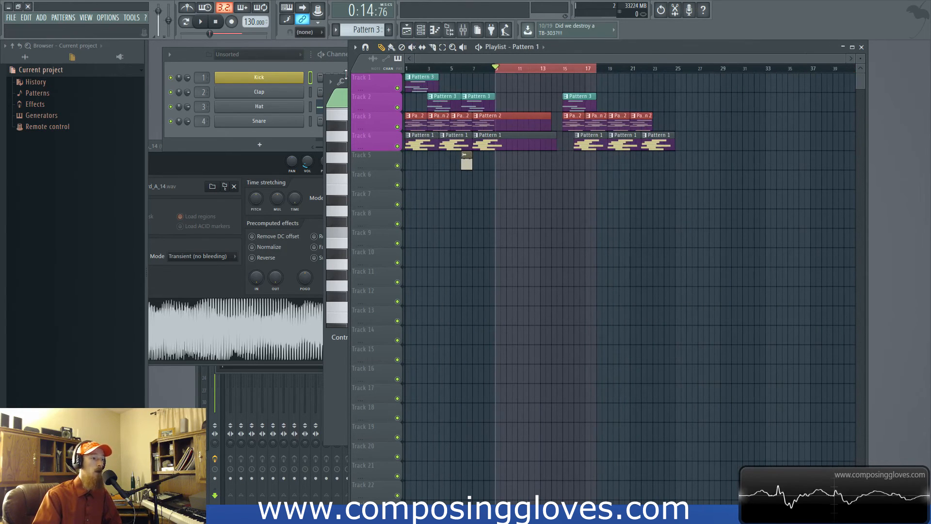
right_click(269, 125)
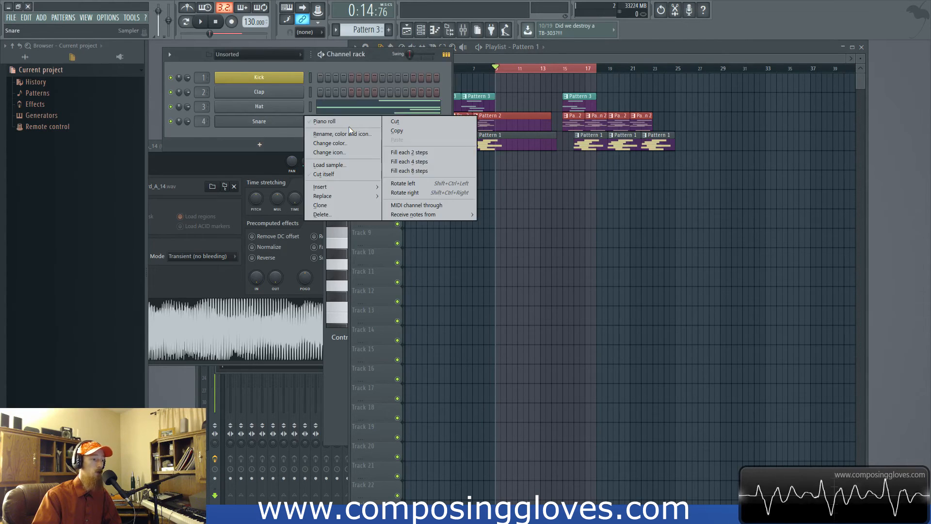
left_click(339, 122)
left_click(416, 240)
left_click(413, 233)
left_click(432, 200)
left_click_drag(455, 191, 470, 210)
left_click(484, 253)
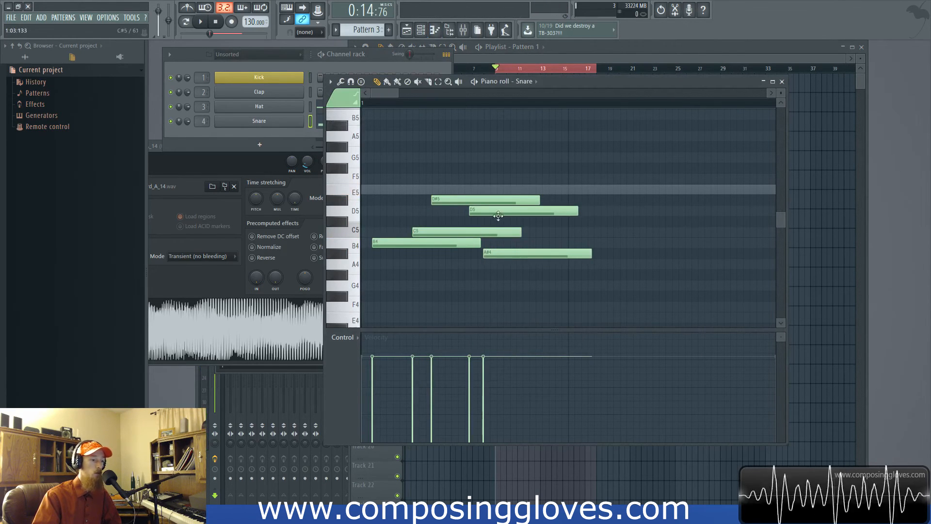
Examine the Snare piano roll's grid and ghost notes at several zoom levels
scroll(465, 233, "down", 5)
scroll(514, 250, "up", 1)
scroll(490, 252, "down", 2)
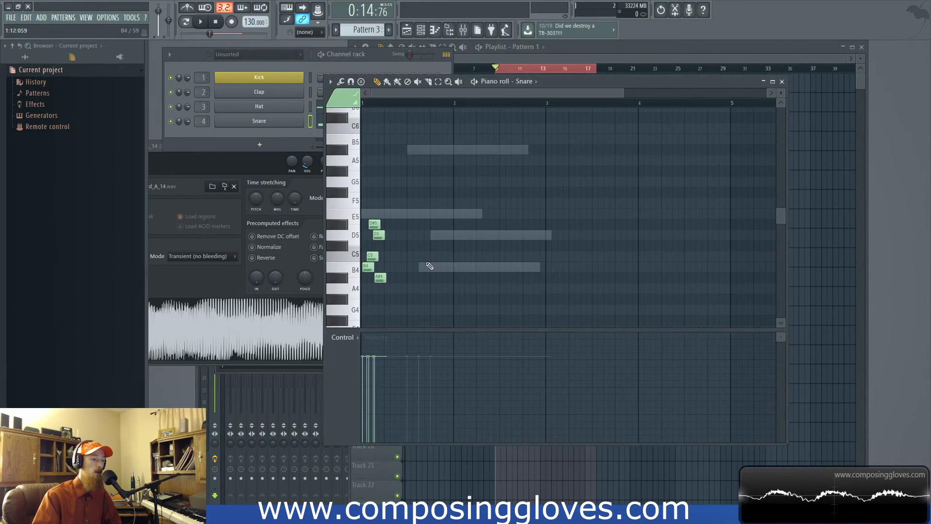
scroll(429, 266, "up", 2)
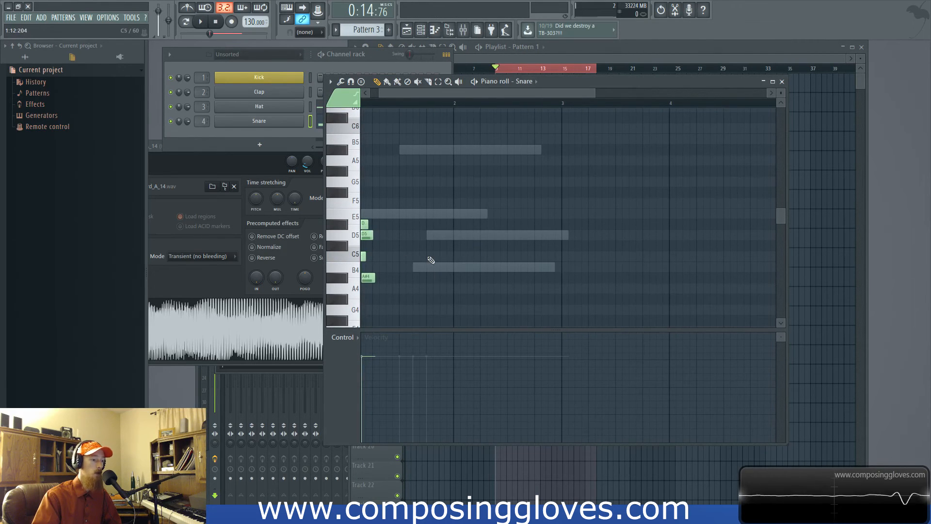
scroll(430, 261, "up", 1)
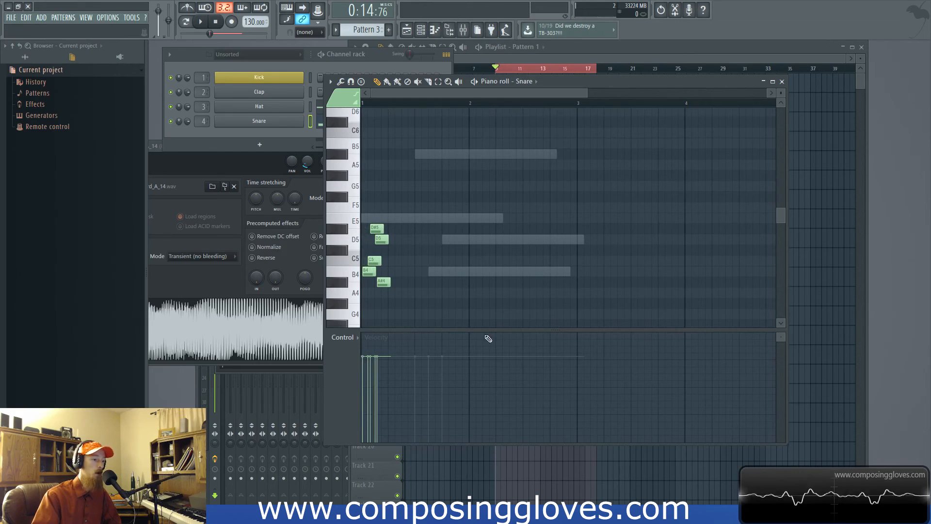
scroll(427, 272, "up", 3)
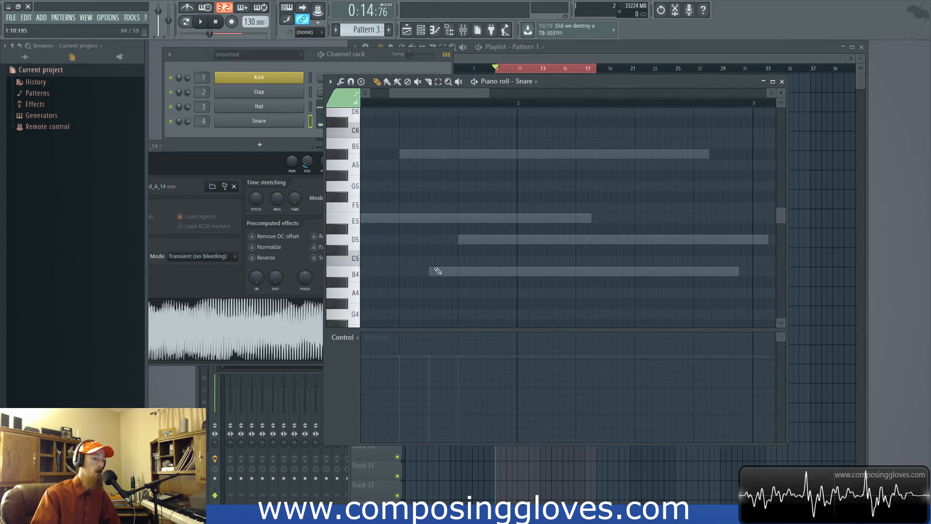
scroll(426, 259, "down", 4)
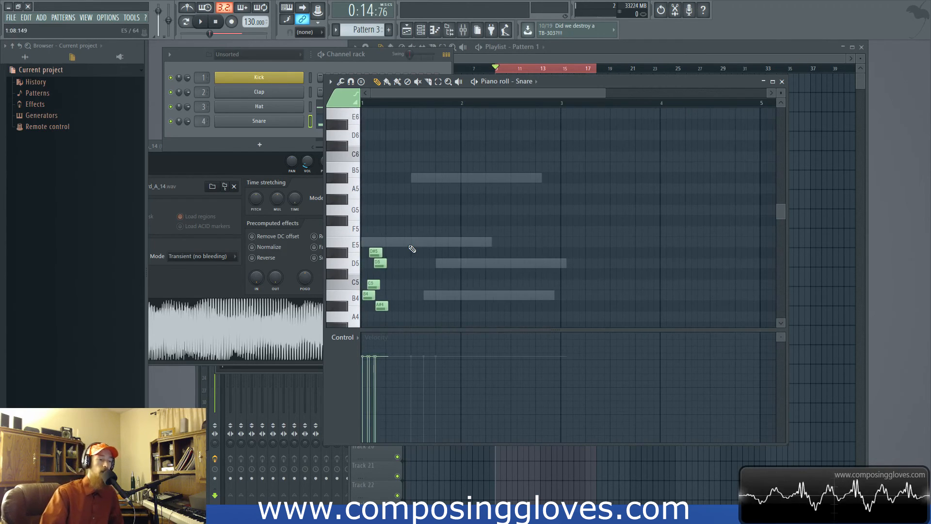
scroll(444, 275, "up", 3)
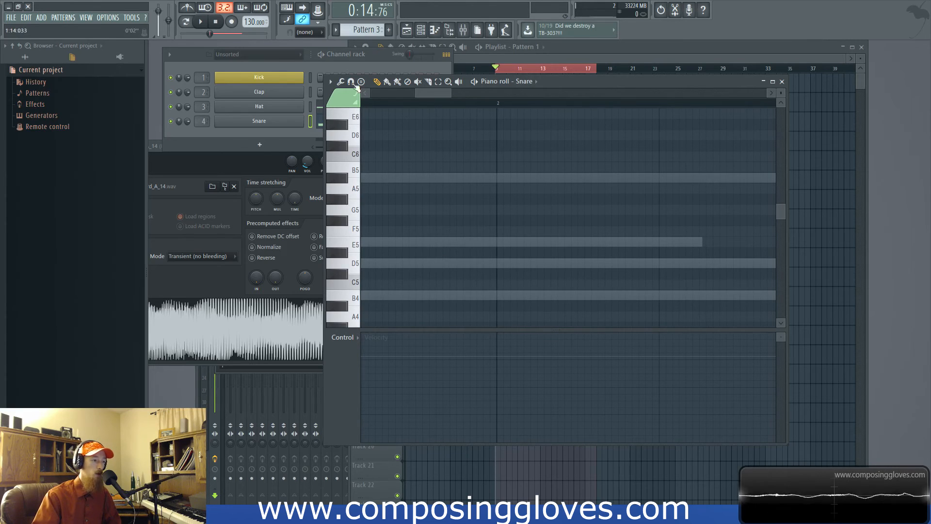
Set the global snap to Cell and place a C5 note in the Snare piano roll
left_click(315, 32)
left_click(315, 52)
left_click_drag(495, 271, 825, 265)
left_click_drag(503, 223, 464, 213)
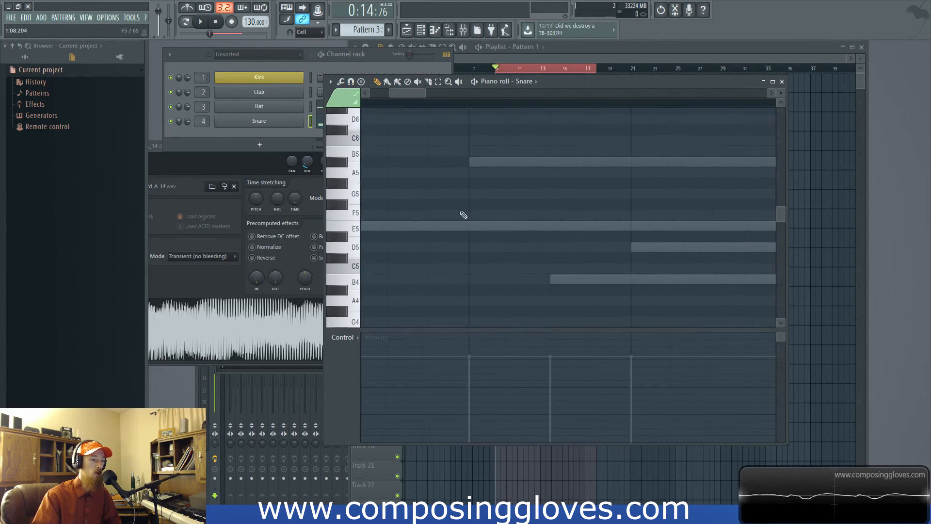
left_click(484, 270)
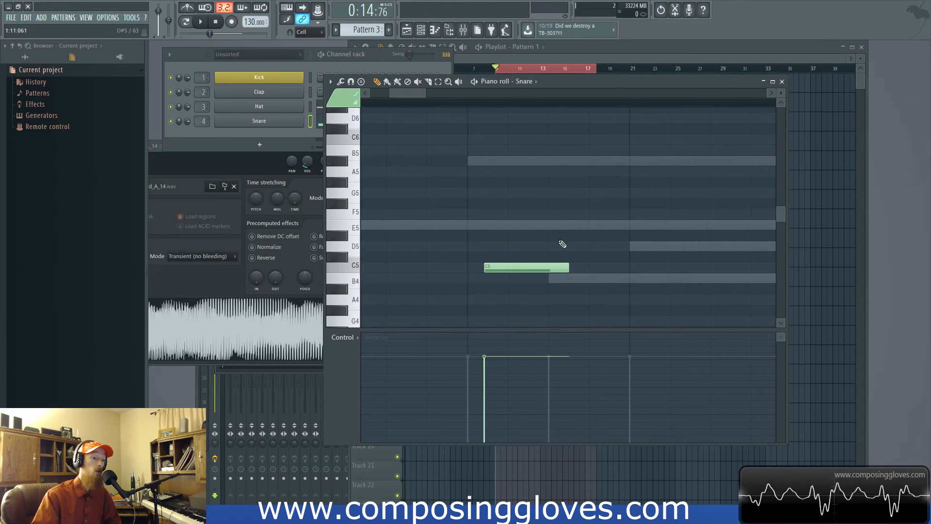
Delete the last C5 note and the five off-grid notes at the start of the Snare piano roll
right_click(533, 267)
scroll(514, 282, "down", 5)
right_click(387, 245)
right_click(390, 288)
right_click(380, 235)
right_click(377, 267)
right_click(370, 278)
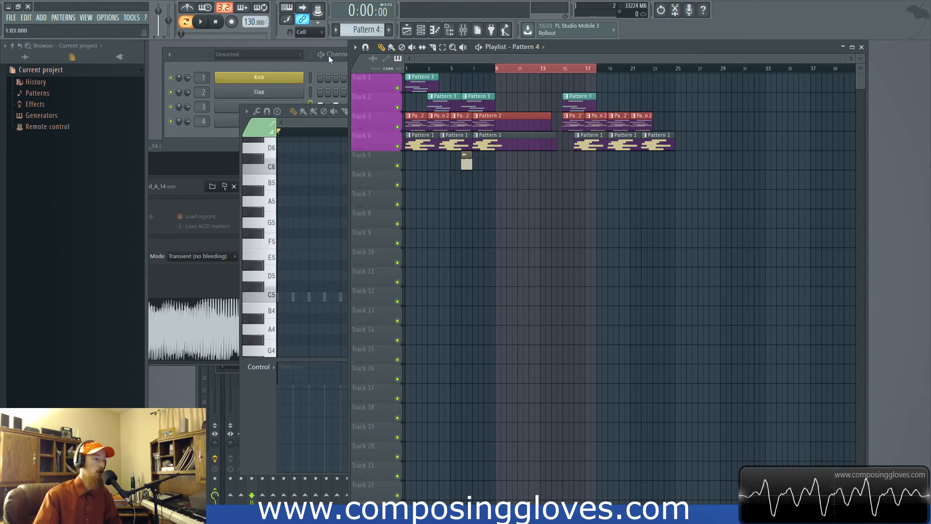
Open the Hat channel's sampler settings and move the window clear of the channel rack
left_click(318, 62)
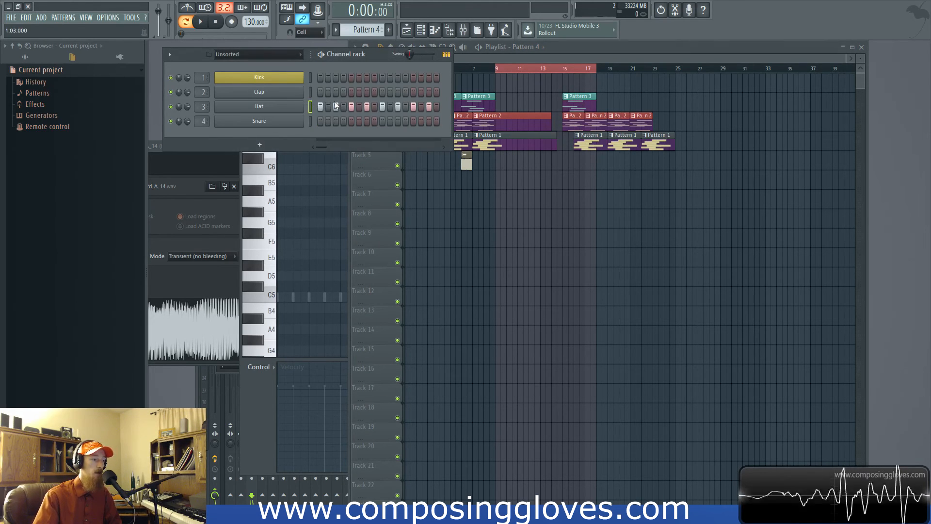
left_click(276, 106)
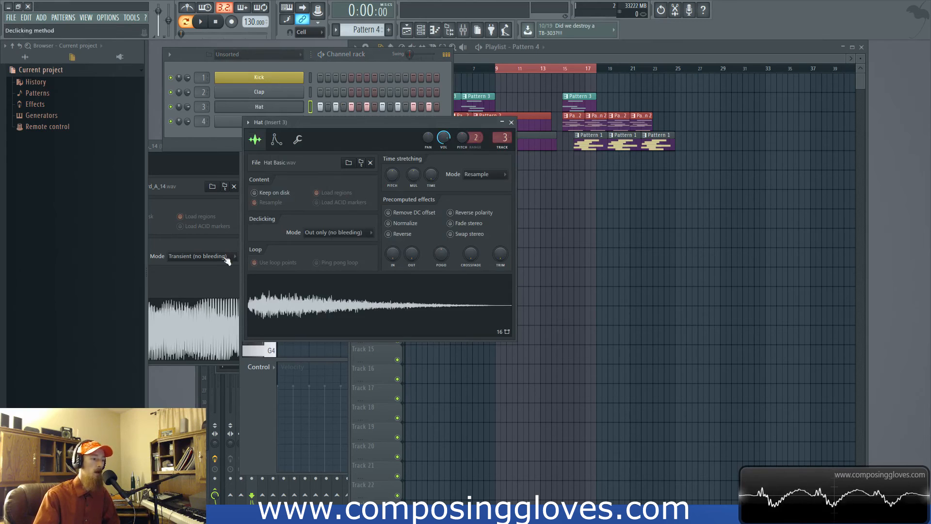
left_click(511, 122)
right_click(286, 107)
left_click(281, 104)
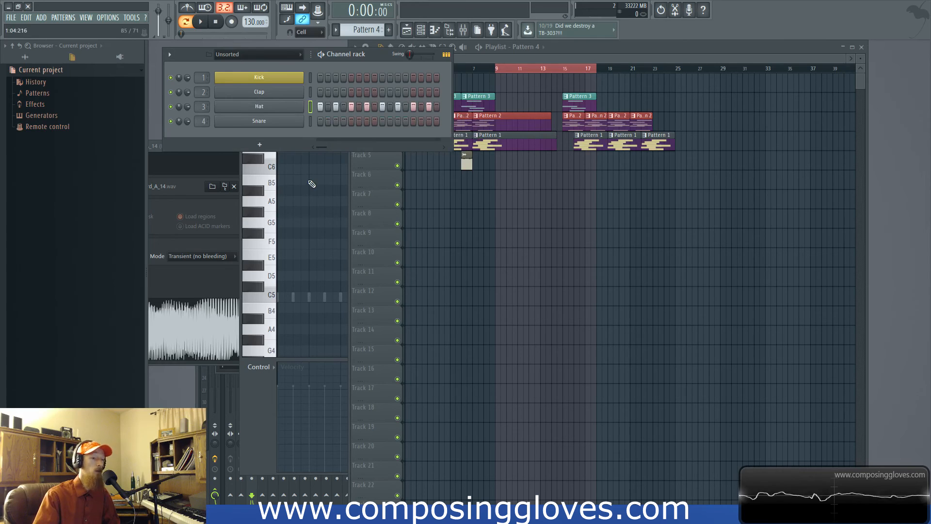
left_click(269, 109)
left_click_drag(337, 116, 542, 135)
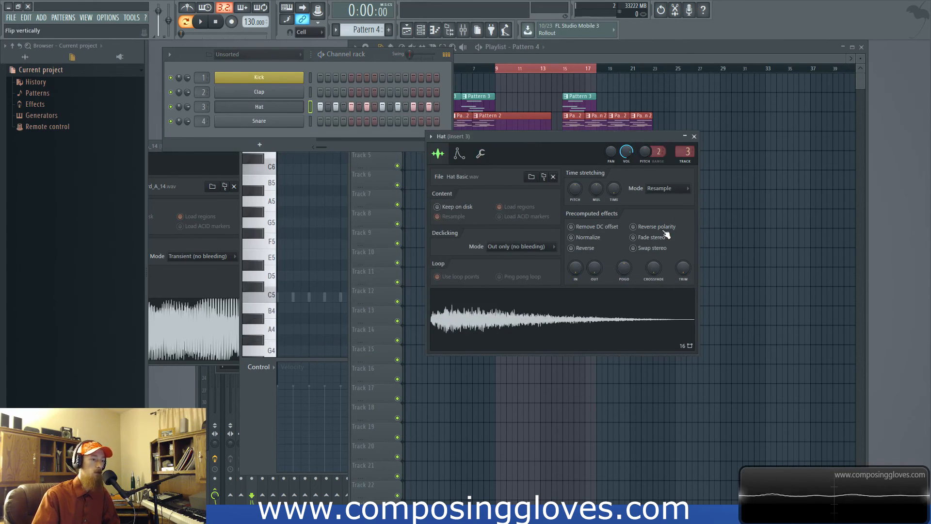
In the Hat piano roll, nudge individual C5 notes slightly off their even spacing and clear the selection
left_click(333, 341)
right_click(325, 301)
scroll(309, 313, "up", 4)
left_click_drag(349, 317, 387, 266)
key("ctrl+a")
key("ctrl+d")
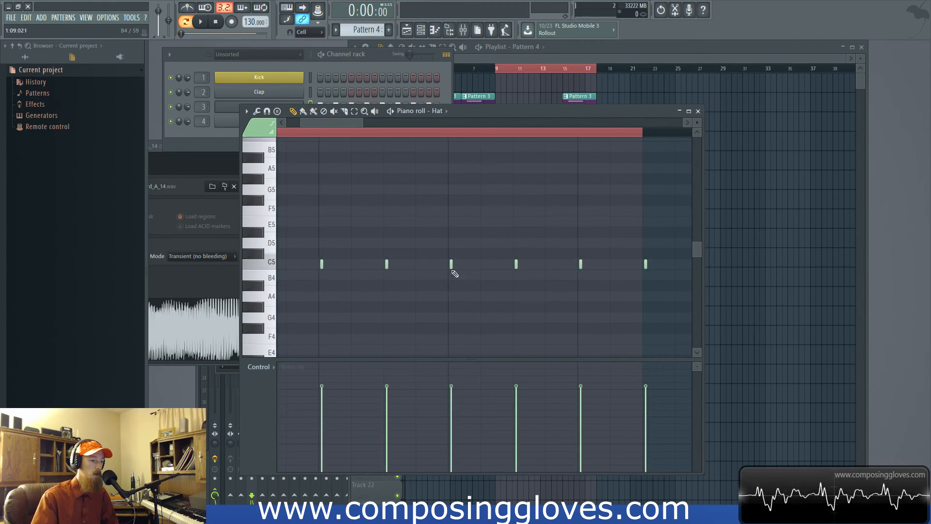
left_click(453, 266)
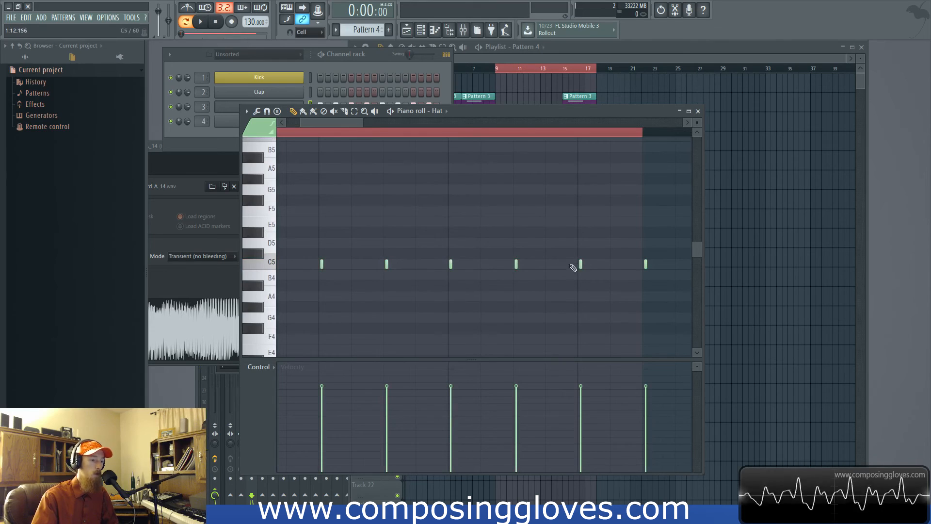
left_click(581, 264)
scroll(453, 277, "down", 3)
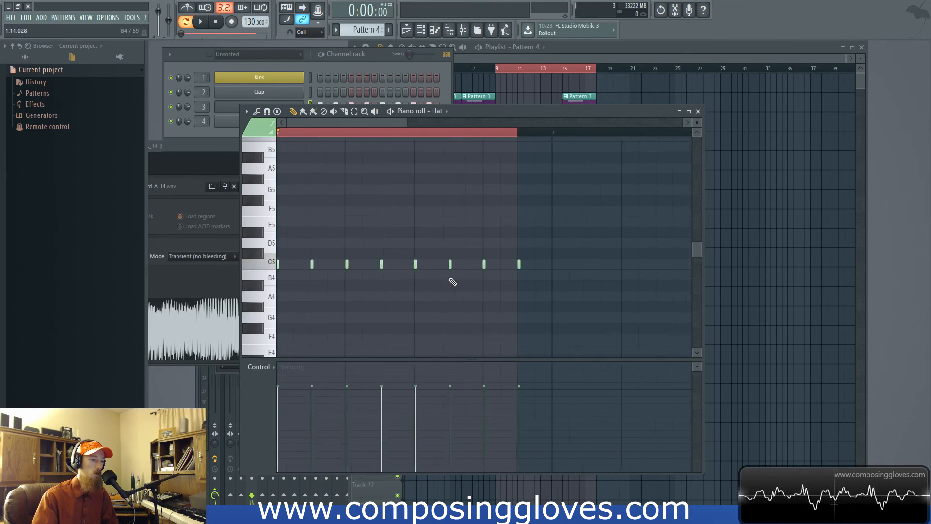
scroll(619, 297, "up", 2)
key("ctrl+d")
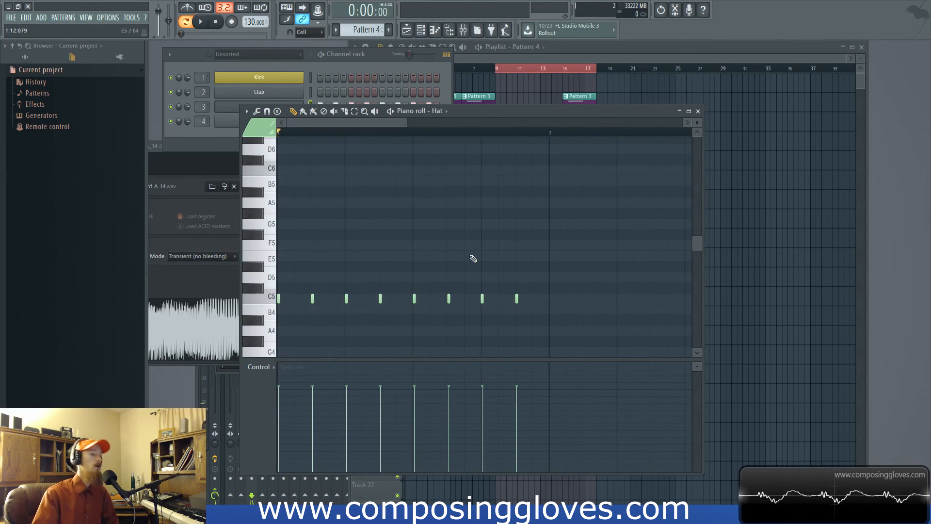
Give the eight hat notes uneven velocities and play the pattern back
mouse_move(296, 405)
left_mouse_down()
mouse_move(342, 386)
mouse_move(398, 402)
mouse_move(515, 379)
mouse_move(527, 389)
left_mouse_up()
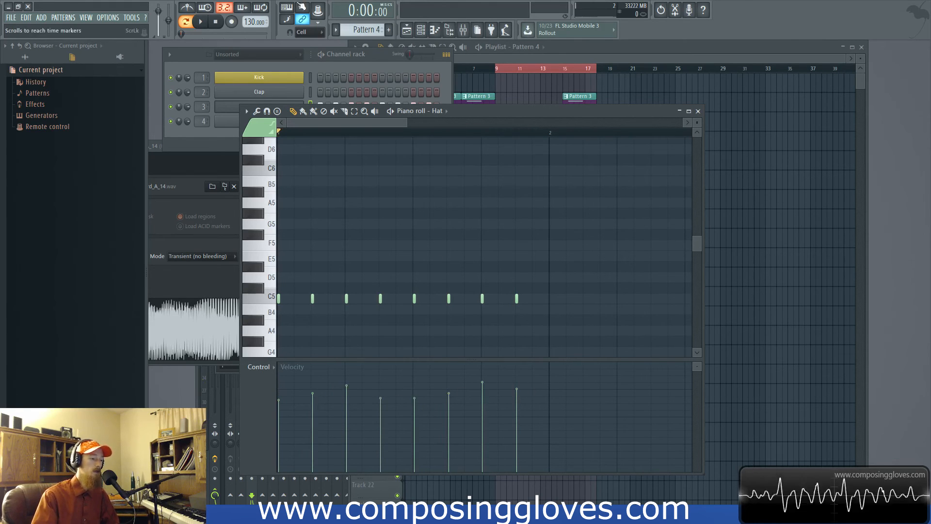
key("space")
key("space")
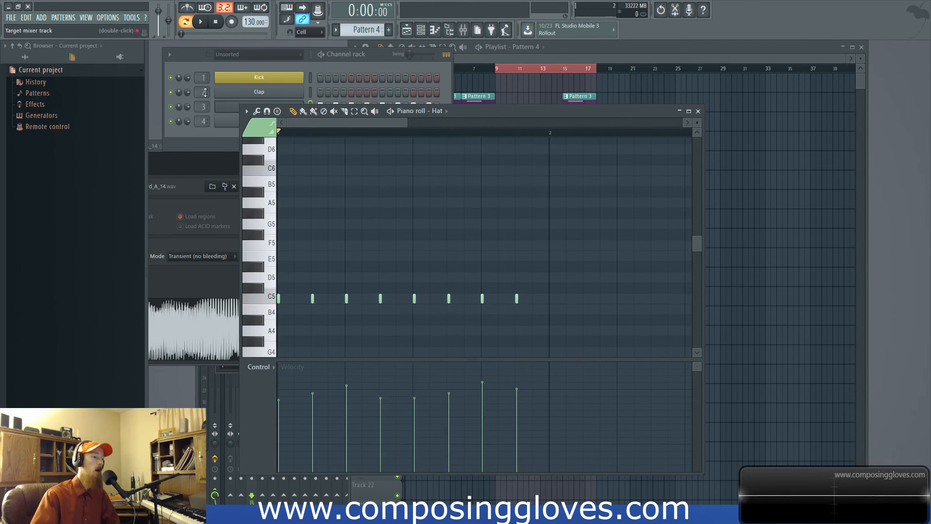
Reopen the Hat channel's sampler settings and shift the window slightly upward
left_click(215, 134)
left_click(266, 108)
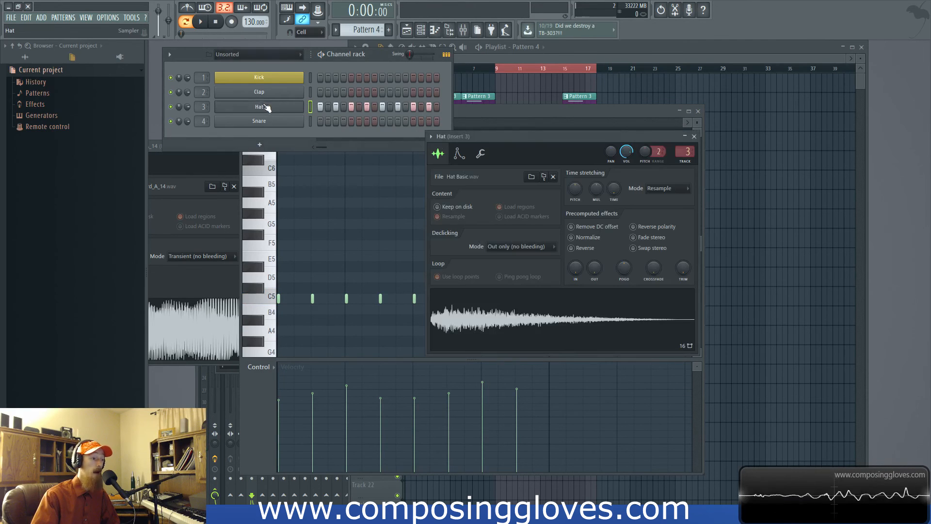
left_click_drag(528, 141, 527, 126)
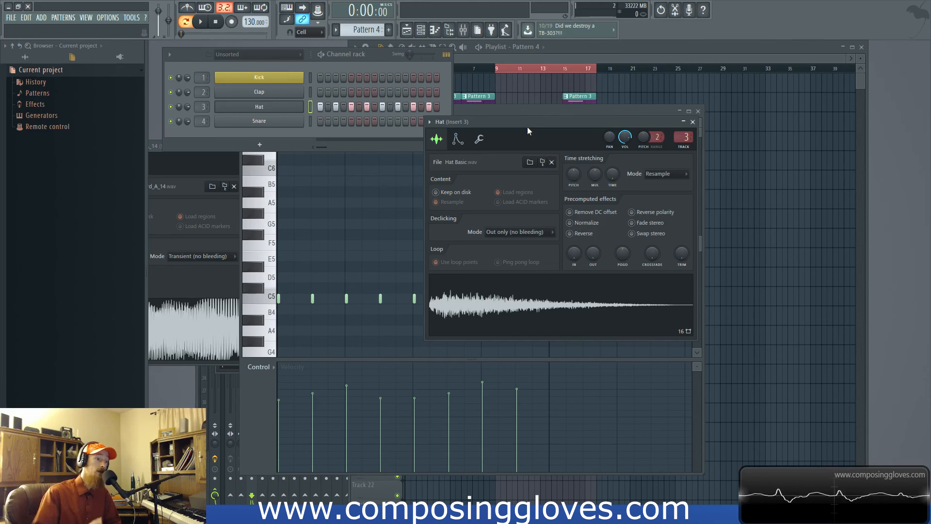
Bring the playlist forward and examine its View options and grid at different zoom levels
left_click(528, 54)
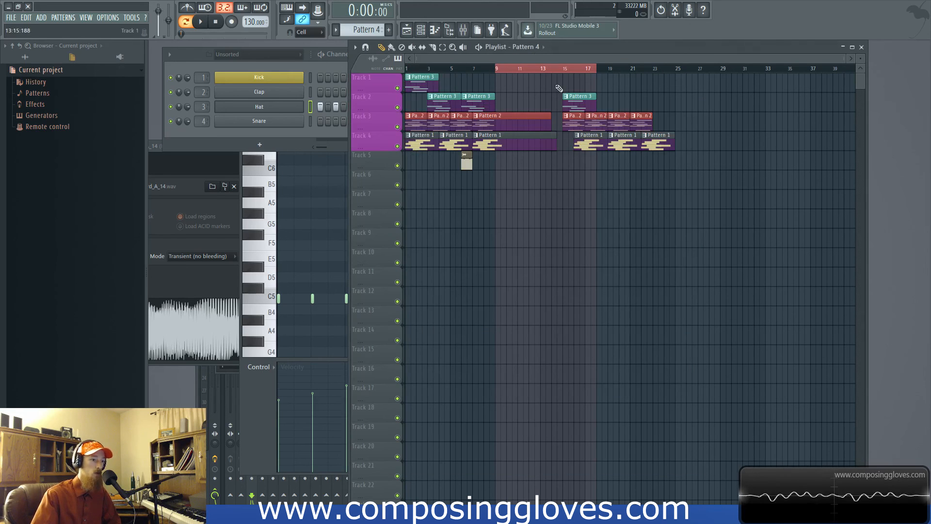
scroll(546, 161, "up", 5)
scroll(541, 166, "down", 5)
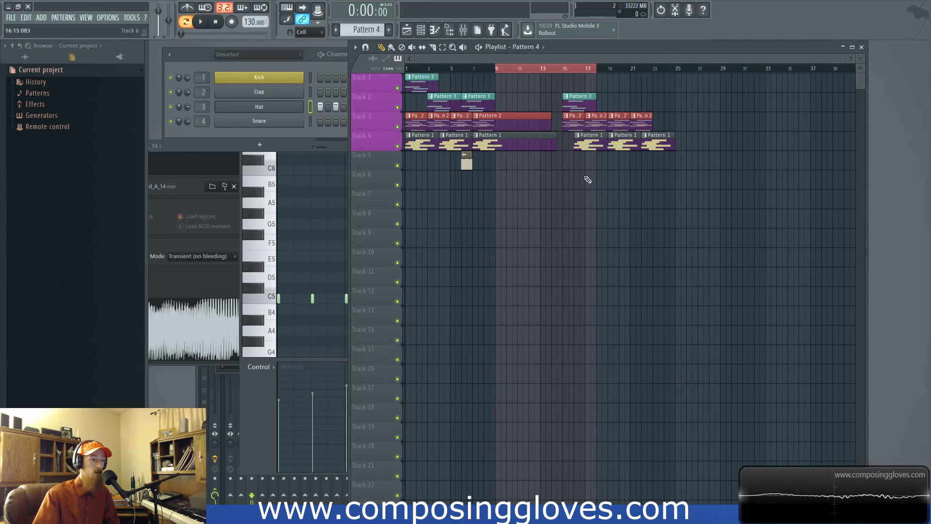
left_click(356, 46)
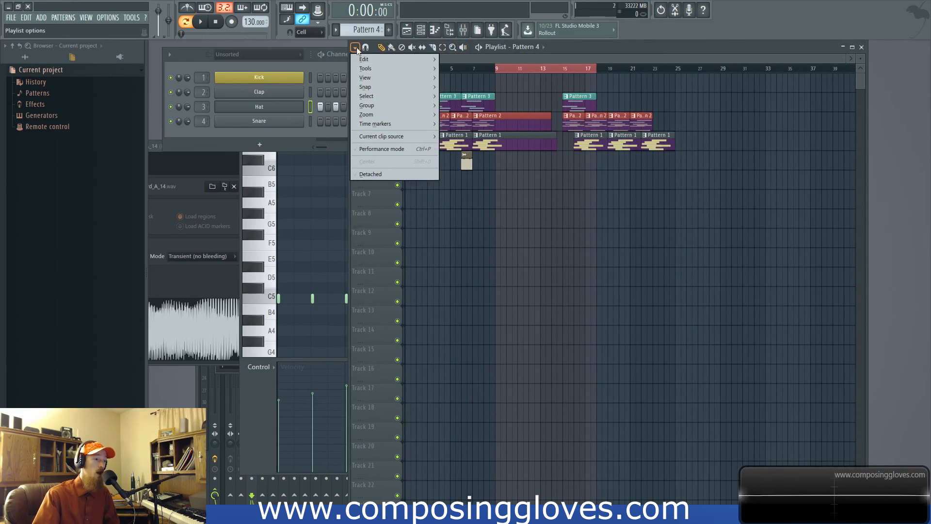
mouse_move(397, 75)
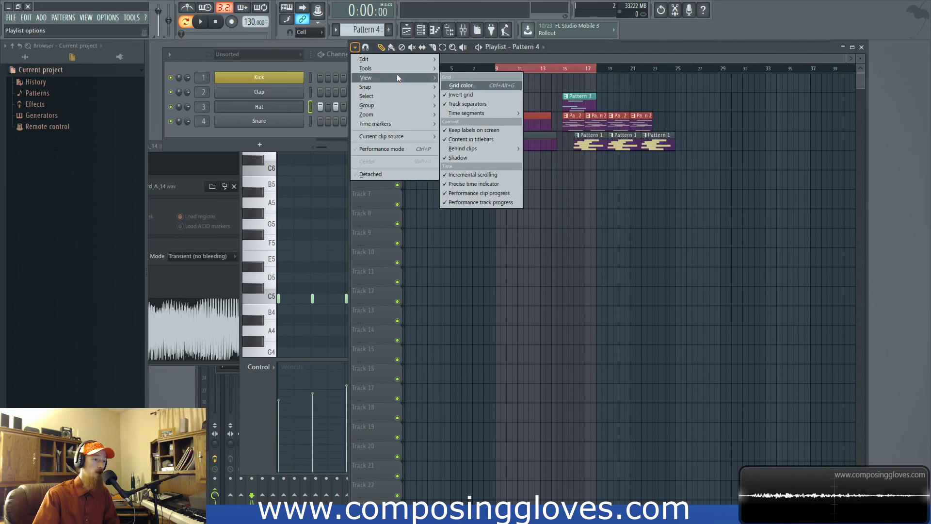
left_click(583, 68)
scroll(577, 122, "up", 3)
scroll(584, 131, "right", 2)
scroll(591, 133, "down", 3)
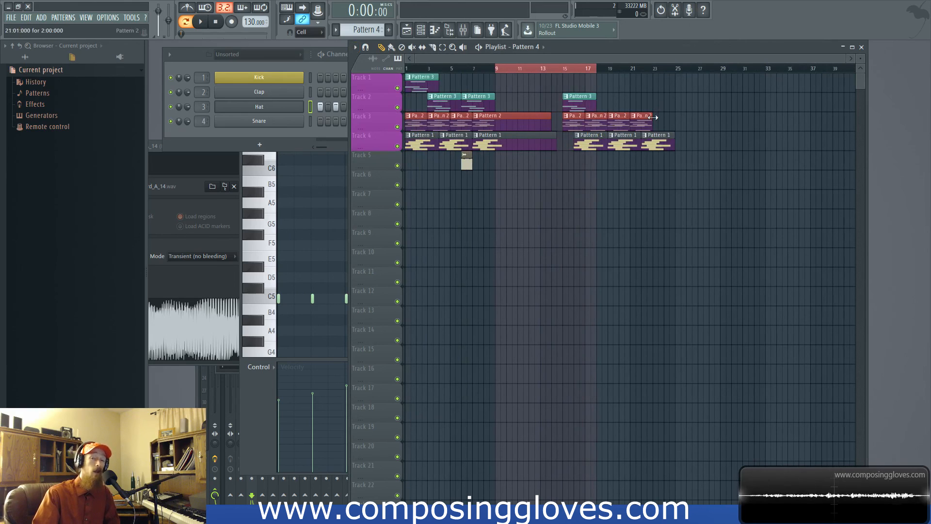
Select the clips on Tracks 2 to 5 starting between about bars 4 and 9, and view the available global snap values
left_click_drag(453, 75, 560, 163)
left_click(310, 32)
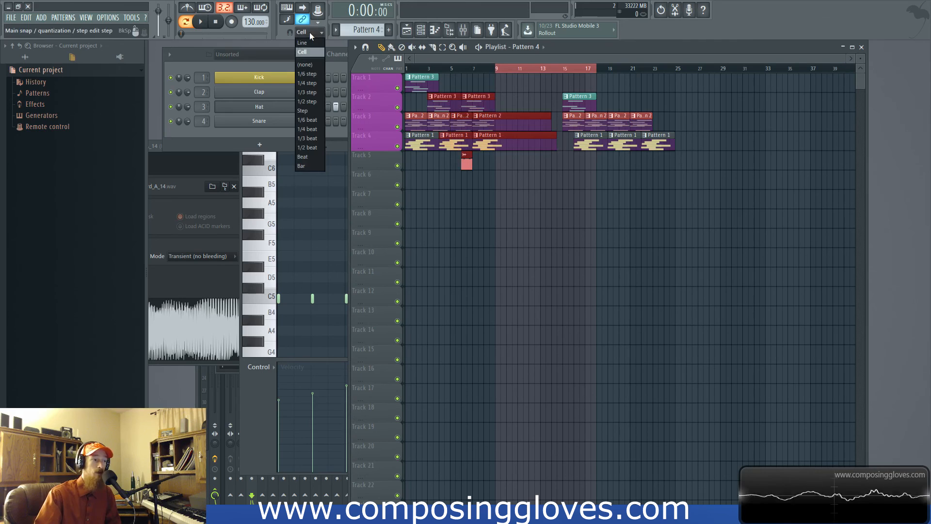
left_click(310, 32)
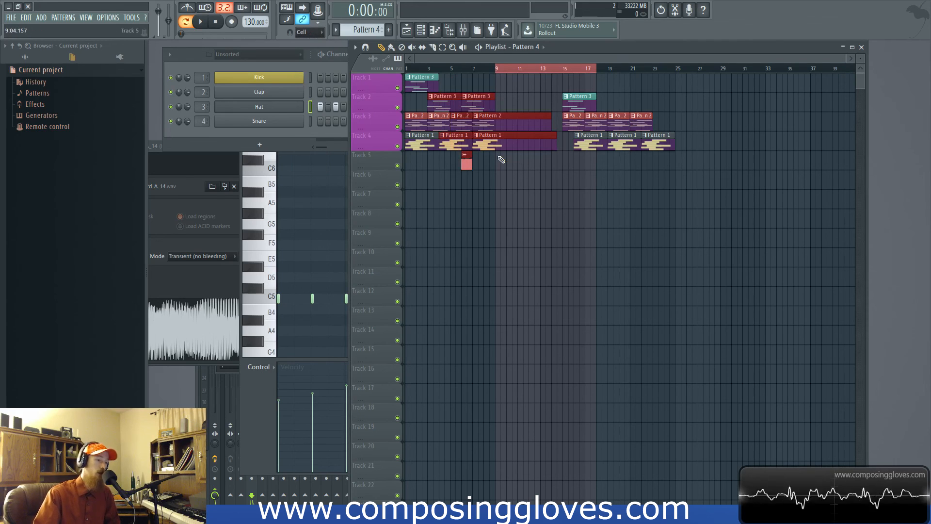
Place nine Pattern 4 clips scattered across Tracks 7 to 15 between about bars 6 and 16
left_click(504, 195)
left_click(549, 195)
left_click(566, 253)
left_click(487, 273)
left_click(528, 214)
left_click(526, 310)
left_click(531, 331)
left_click(470, 350)
left_click(463, 331)
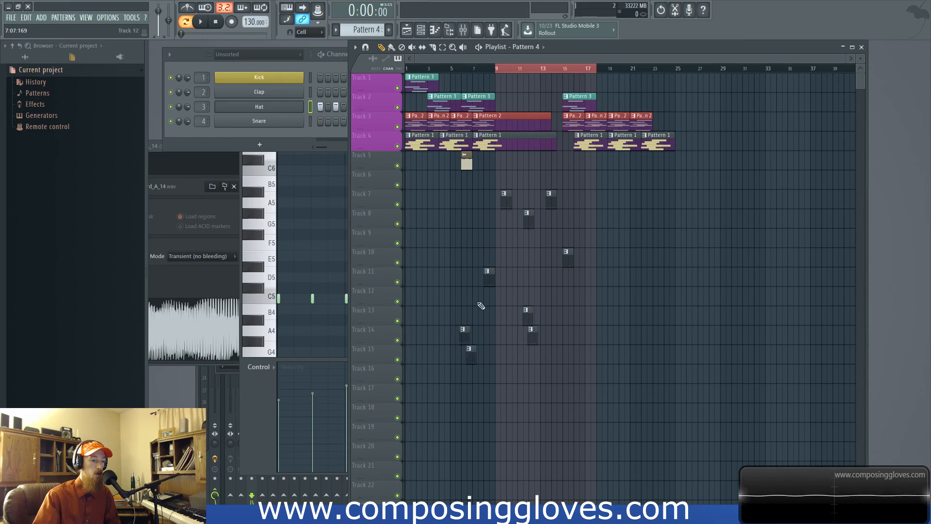
Place two Pattern 4 clips on Track 12 near bars 9 and 14, and select the clips on Tracks 12 to 15
left_click(494, 291)
left_click(554, 292)
left_click_drag(430, 287, 676, 375)
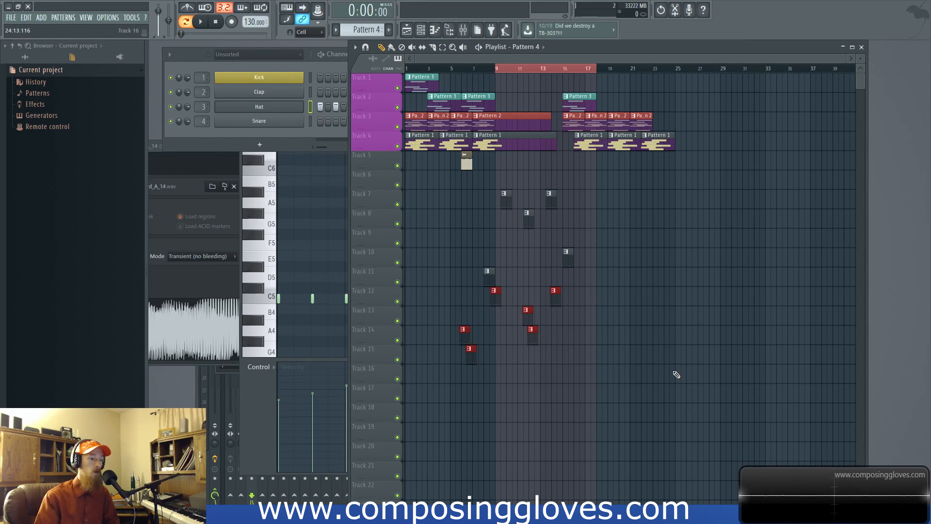
Quick quantize the start times of the selected clips on Tracks 12 to 15, and view the available global snap values
left_click(355, 47)
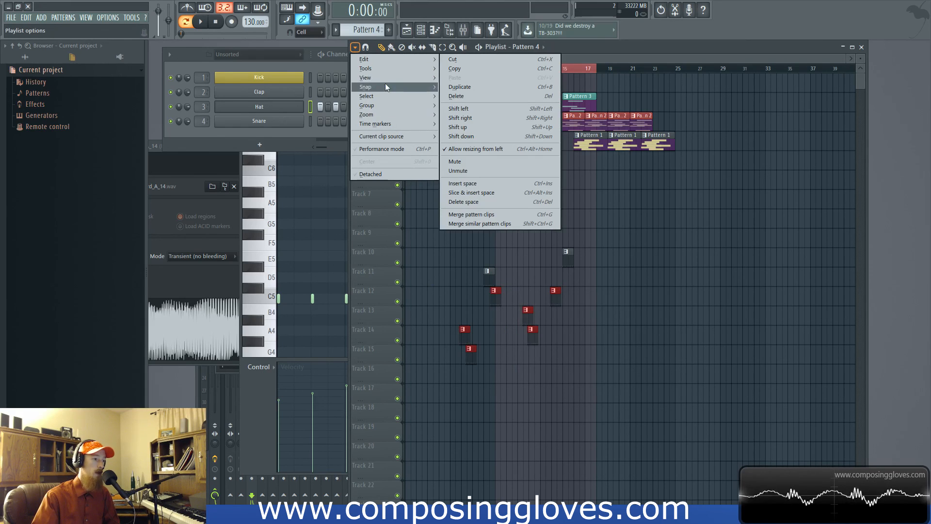
mouse_move(400, 71)
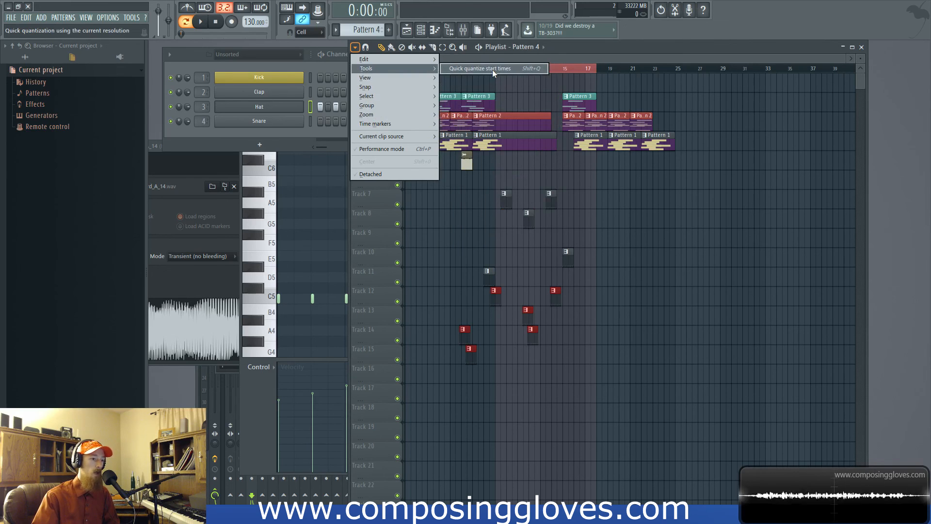
left_click(493, 69)
scroll(474, 304, "up", 2)
left_click_drag(471, 301, 807, 363)
scroll(660, 346, "up", 5)
scroll(557, 242, "down", 6)
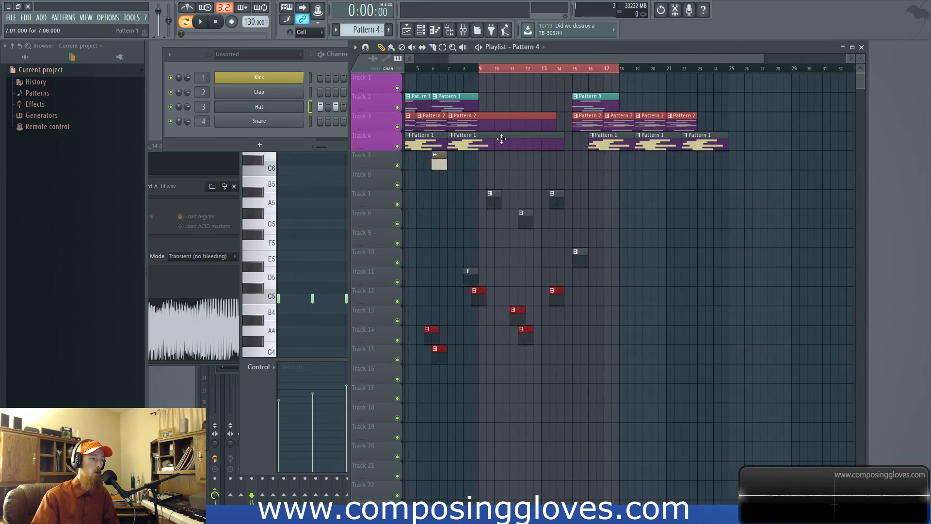
left_click(309, 32)
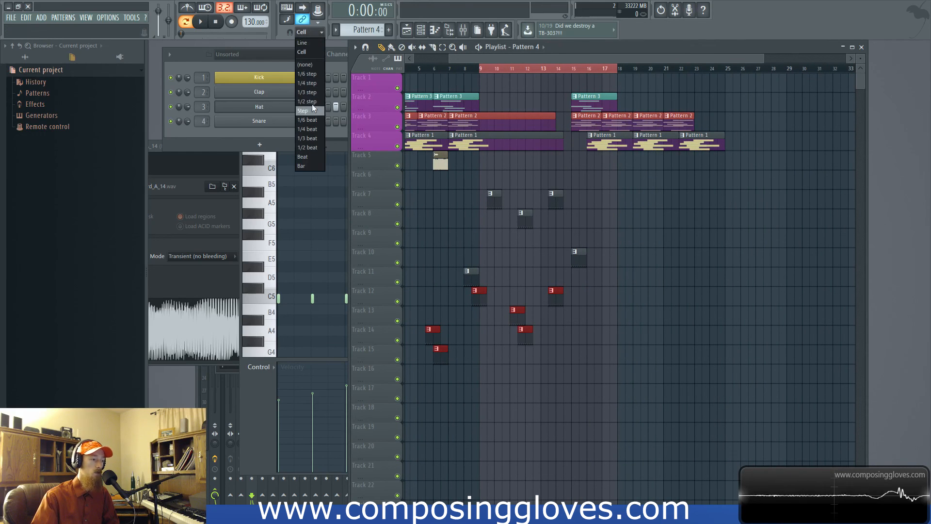
left_click(309, 33)
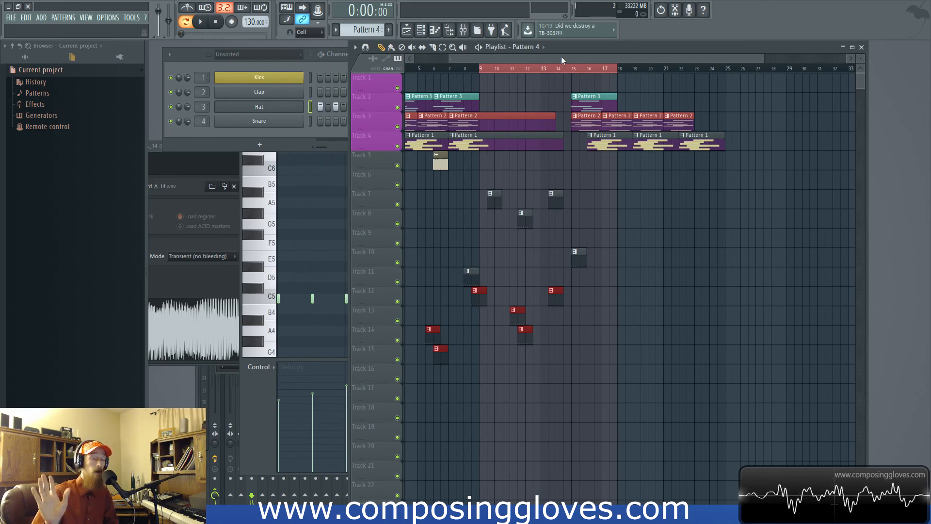